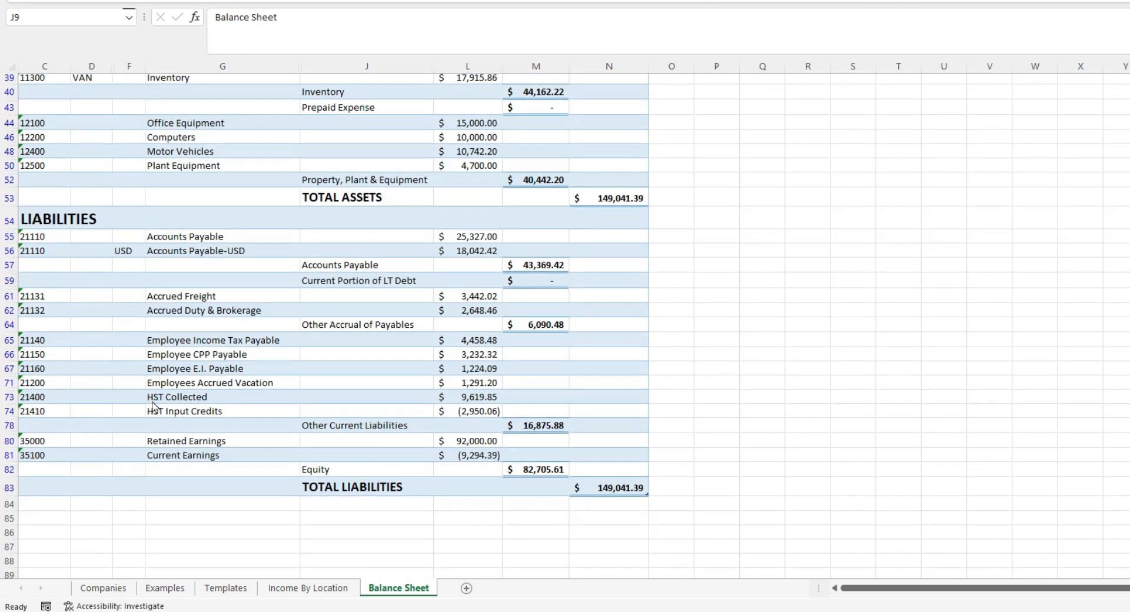
Inspect the formulas behind the head office Petty Cash balance and the report date on the Balance Sheet.
scroll(153, 407, up, 8)
scroll(153, 407, up, 1)
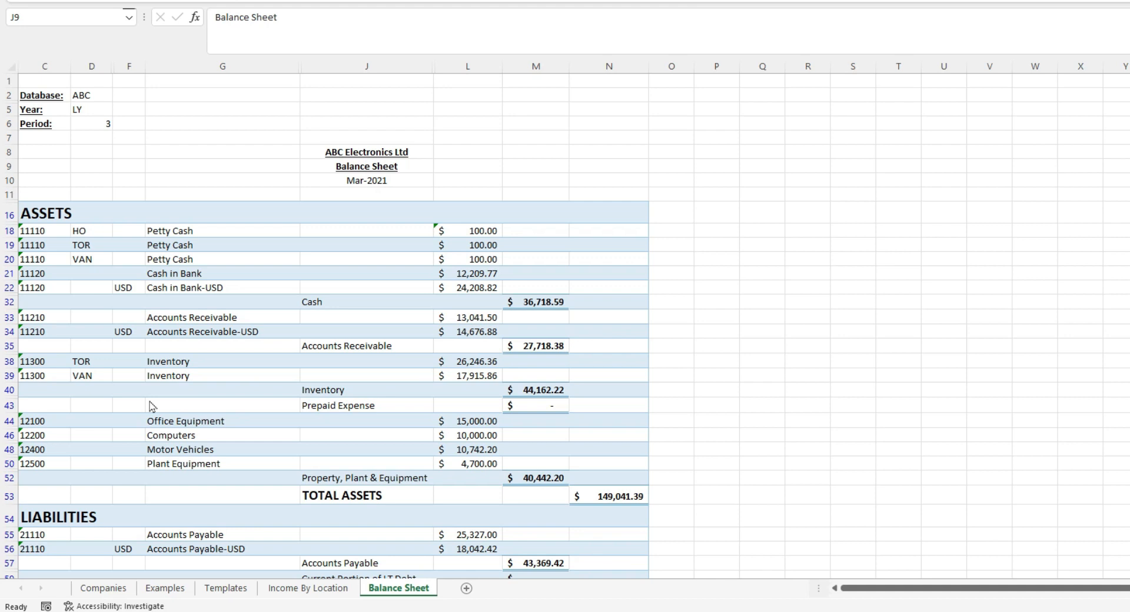
key(F2)
double_click(462, 231)
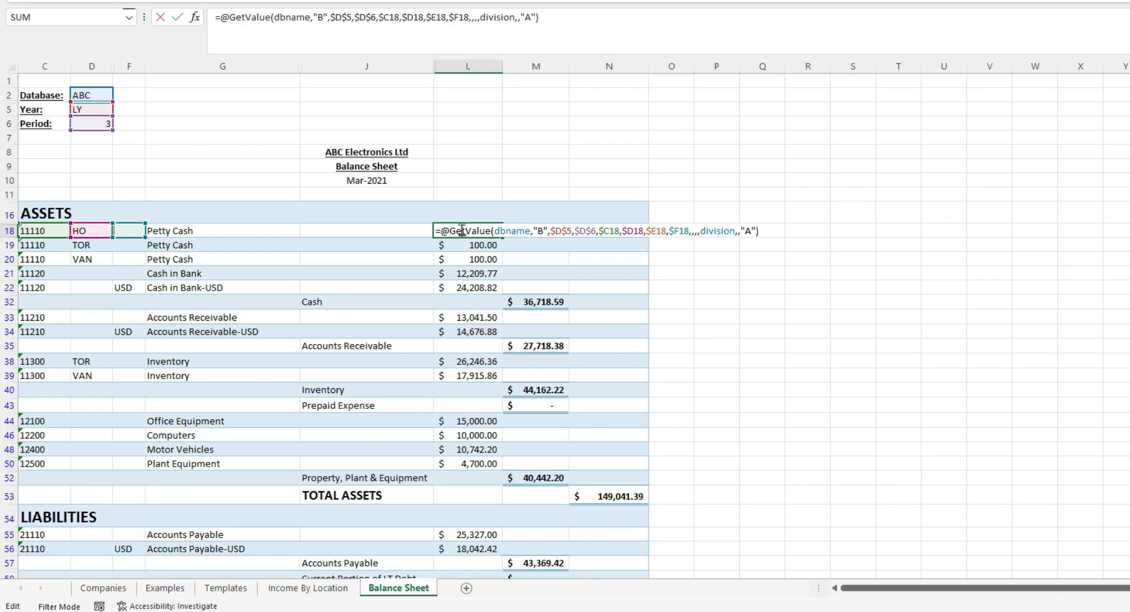
key(Escape)
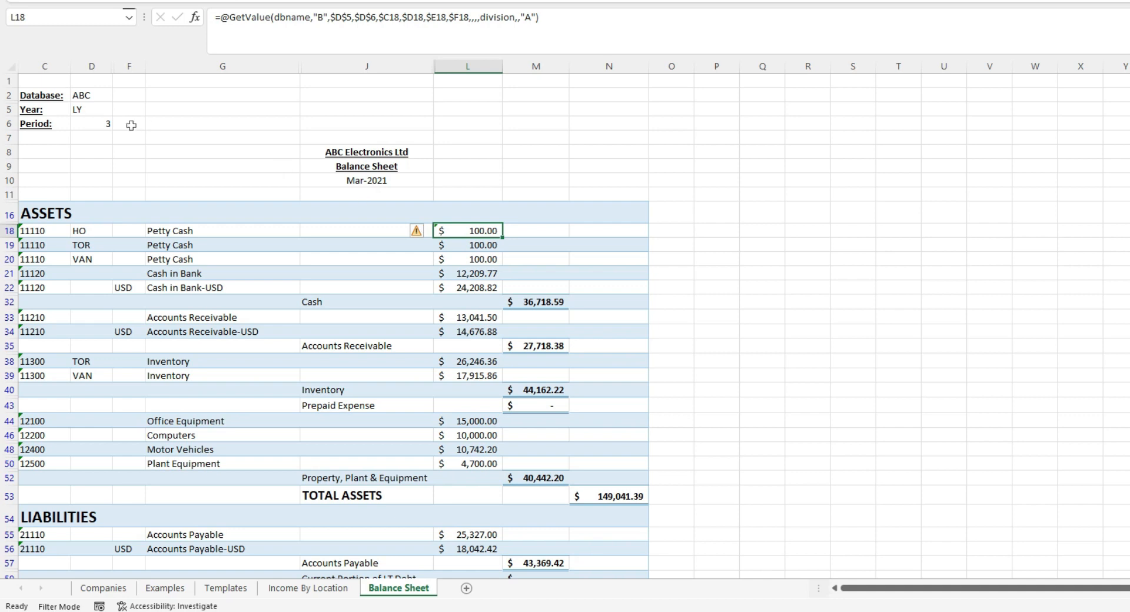
click(340, 183)
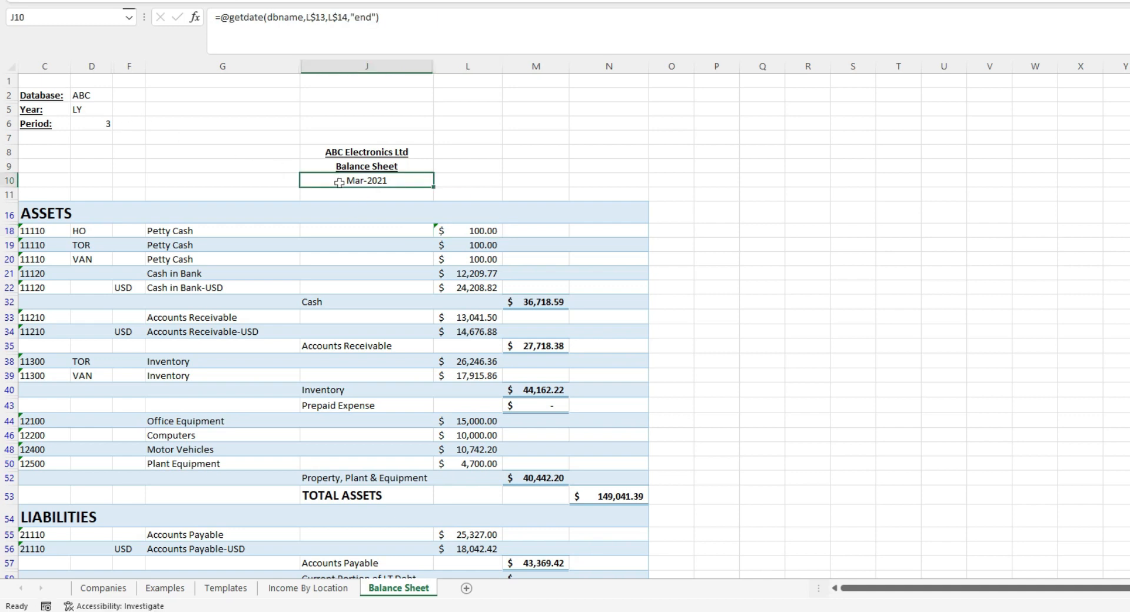
click(455, 233)
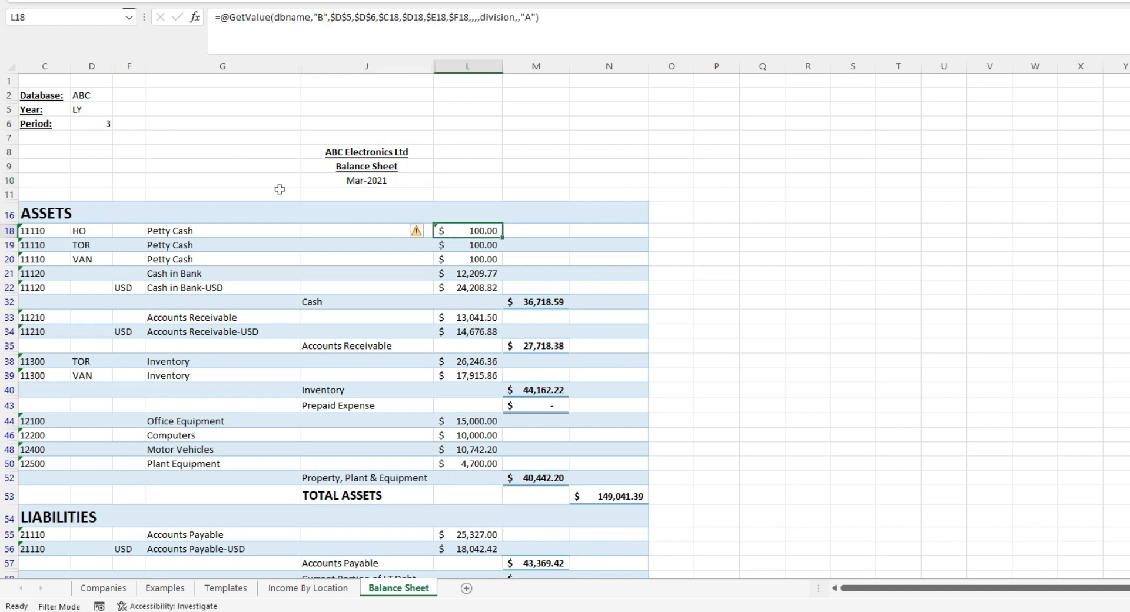
Set the Balance Sheet's Period to 4.
click(98, 124)
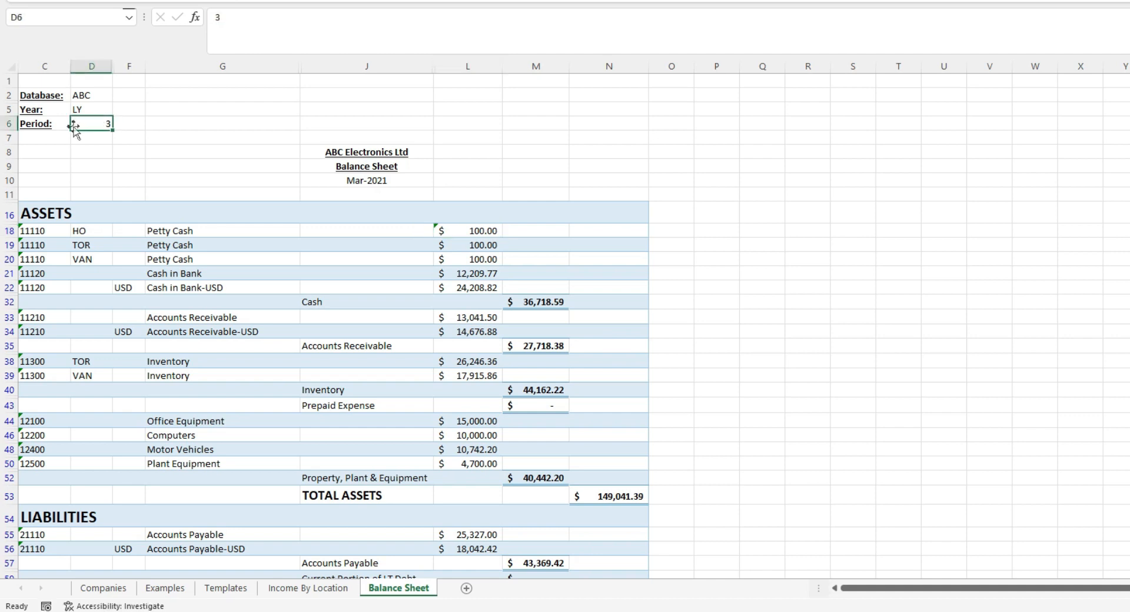
text(4)
key(Tab)
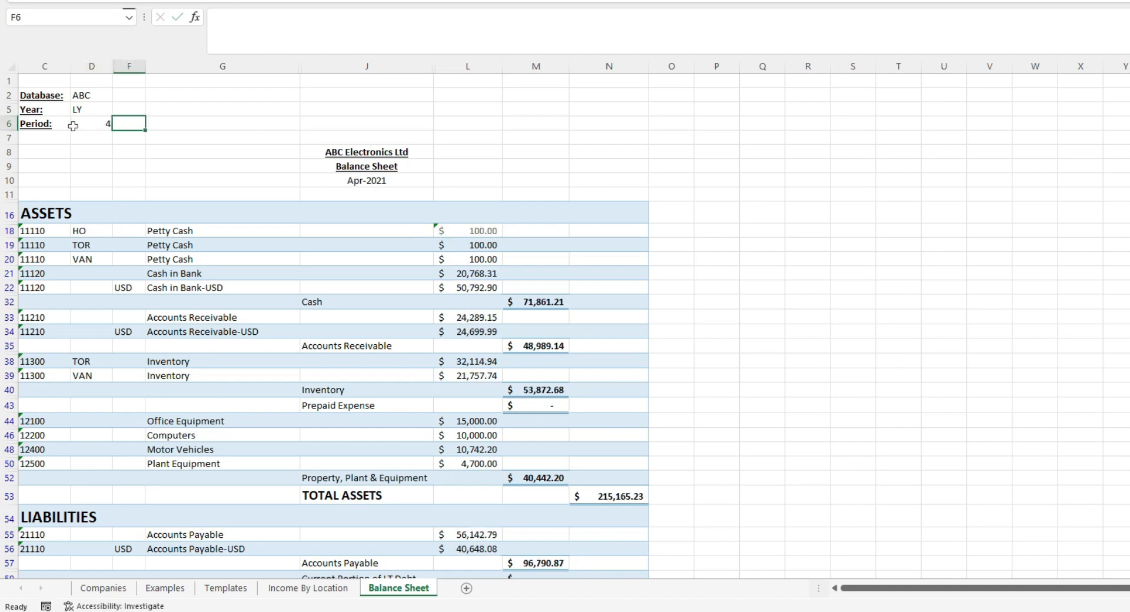
key(ctrl+p)
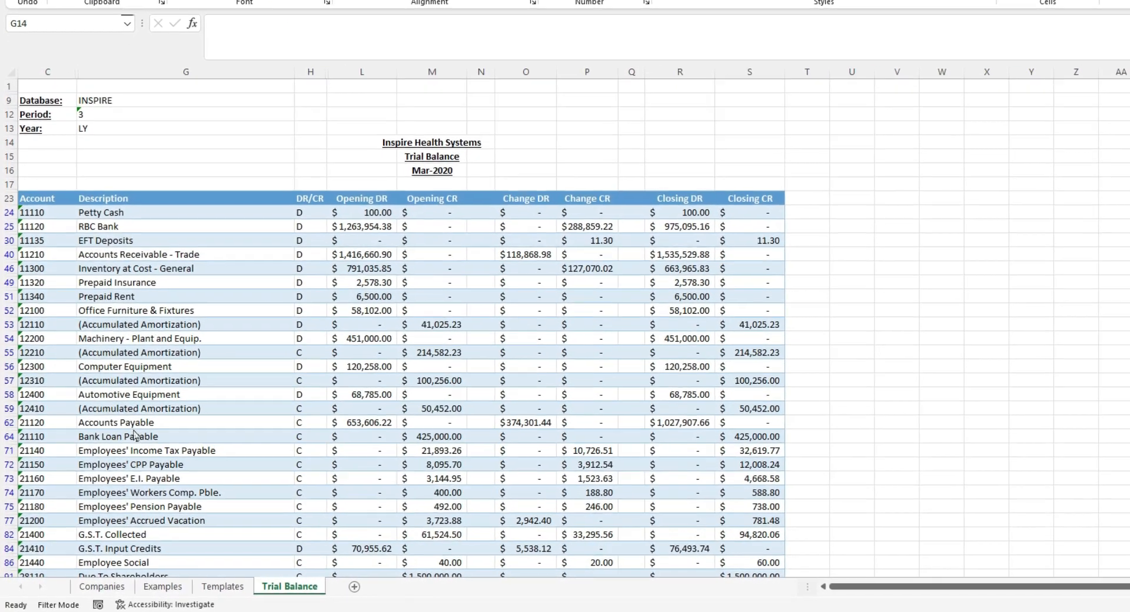
Review the accounts down the Inspire Health Systems Trial Balance.
scroll(134, 434, down, 3)
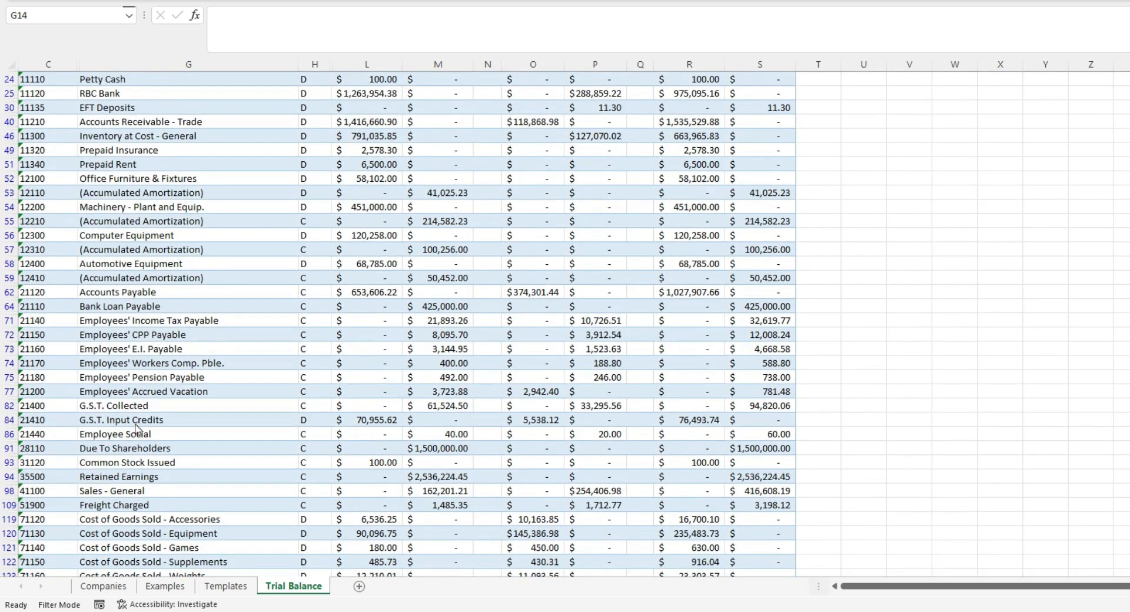
scroll(136, 428, down, 5)
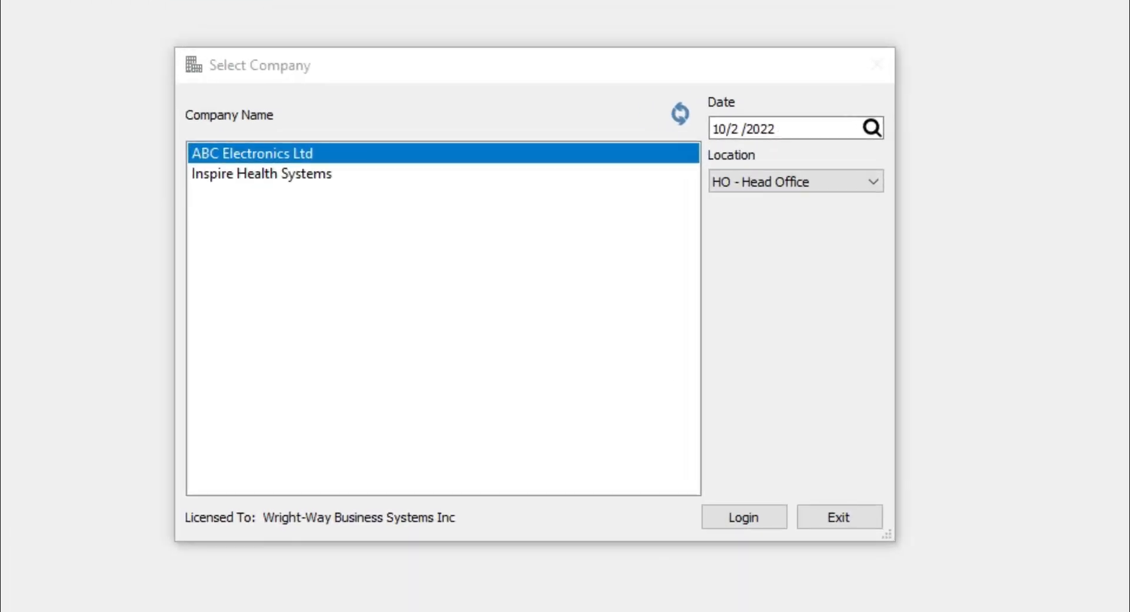
Log in to the accounting program for ABC Electronics Ltd with the location set to TOR - Toronto.
click(874, 182)
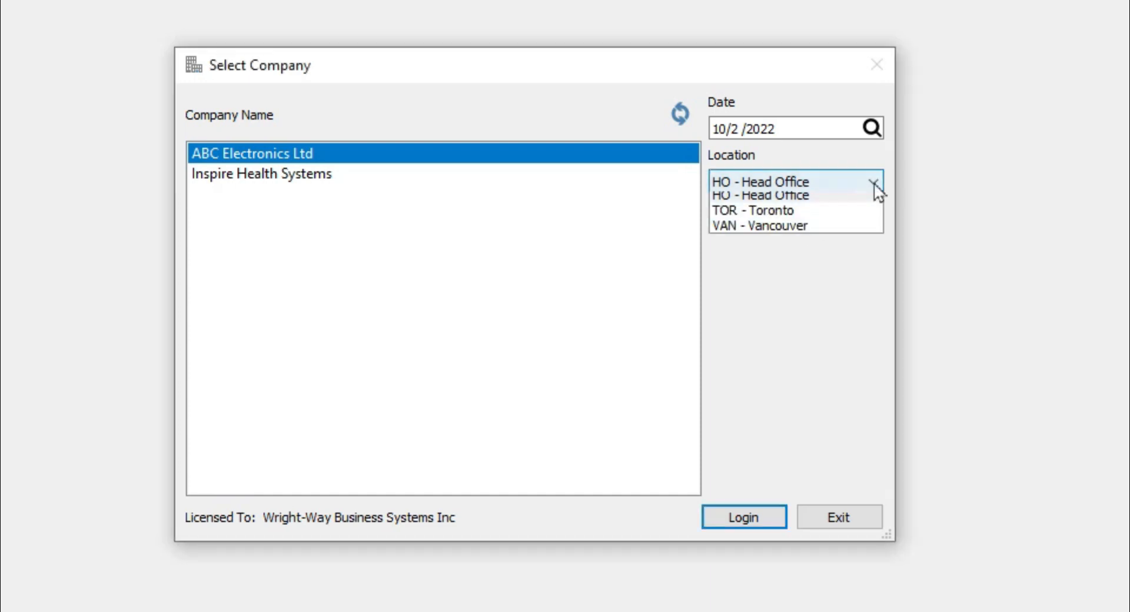
click(864, 219)
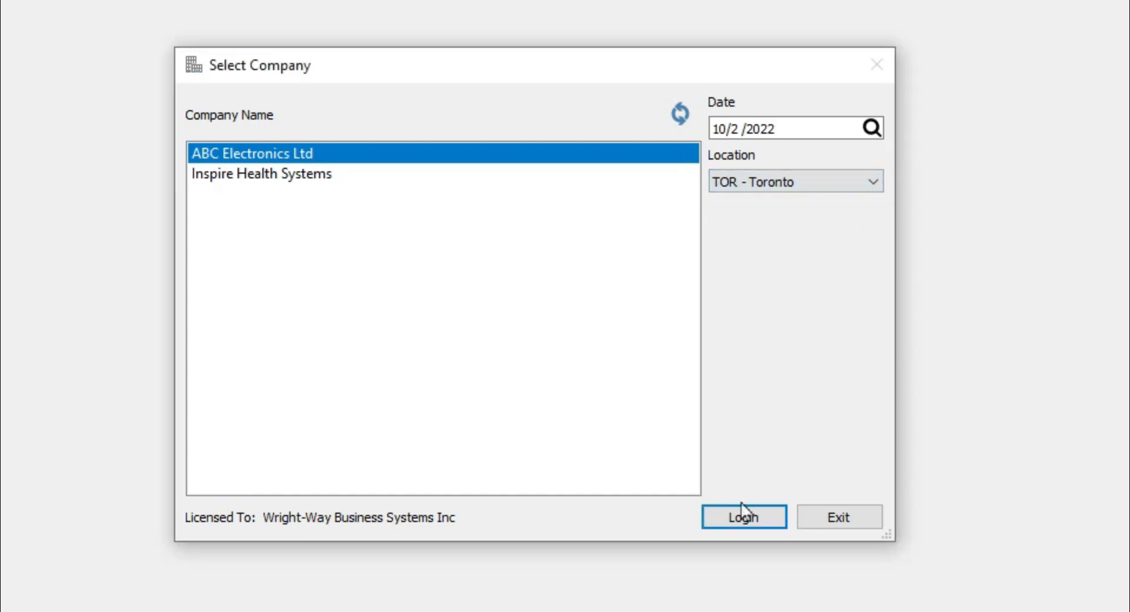
click(743, 519)
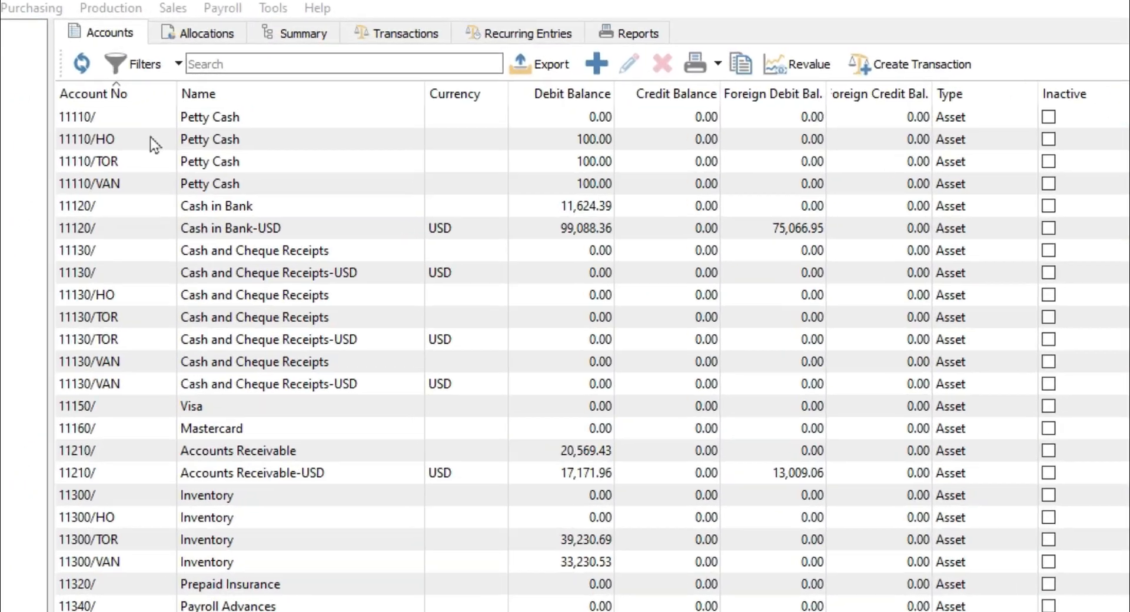
Look at the HO, TOR and VAN Petty Cash accounts in the general ledger account list.
click(207, 119)
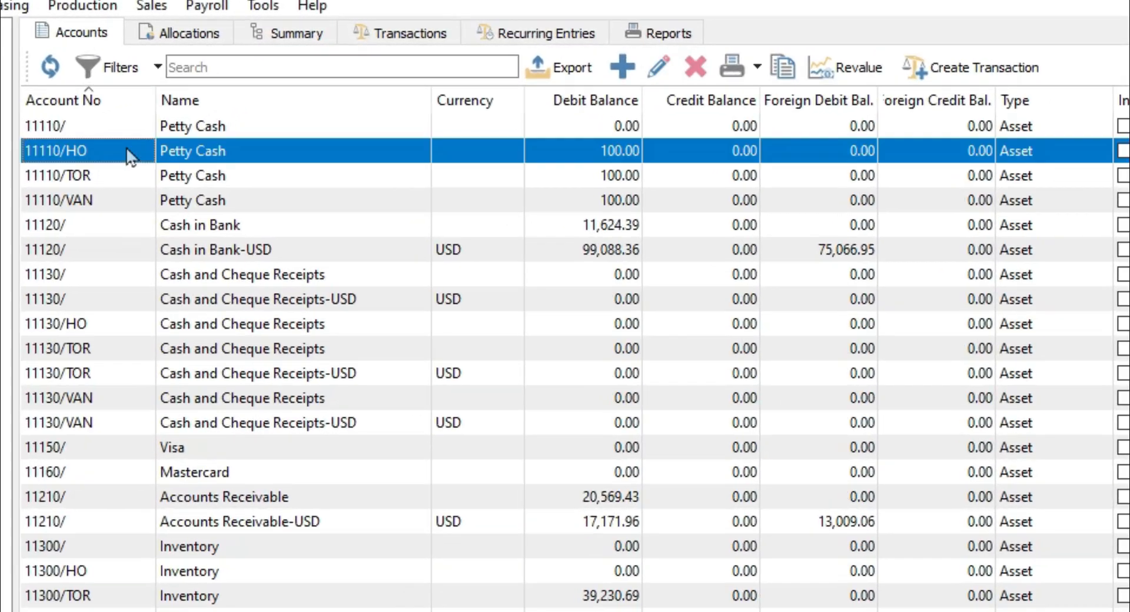
click(120, 180)
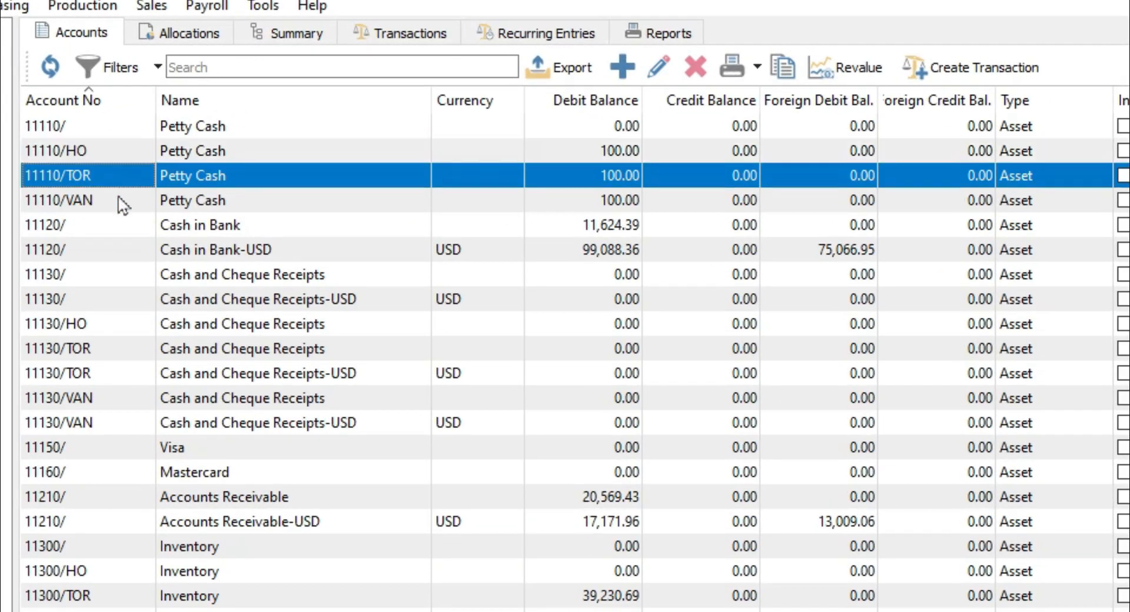
click(118, 204)
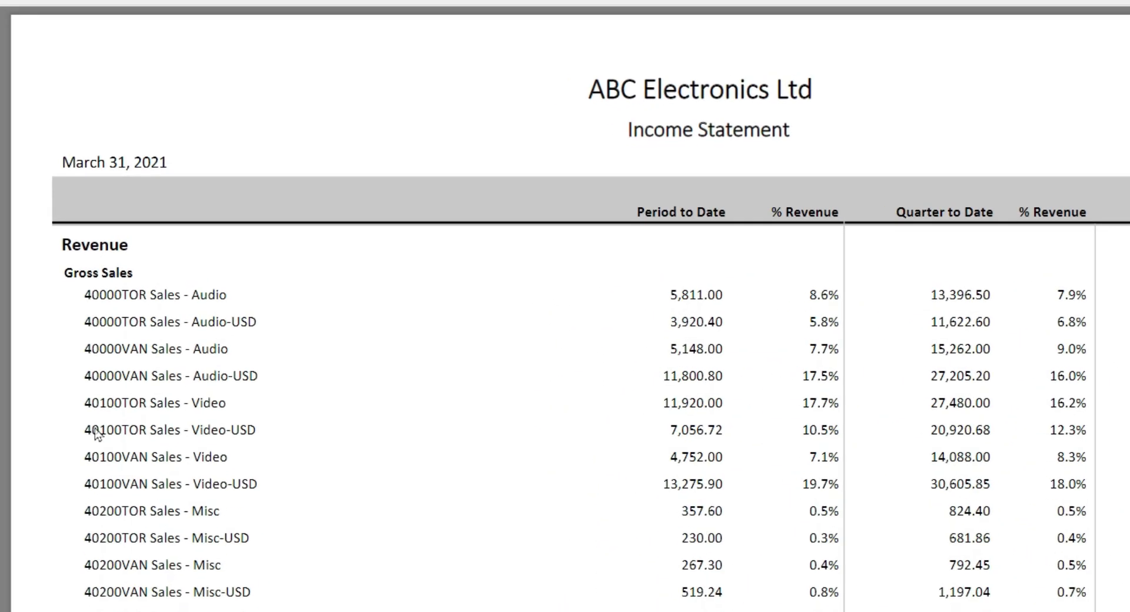
Examine the 40000TOR audio sales account in the Income Statement and the Sales - Audio row in Income By Location.
drag(84, 296, 147, 296)
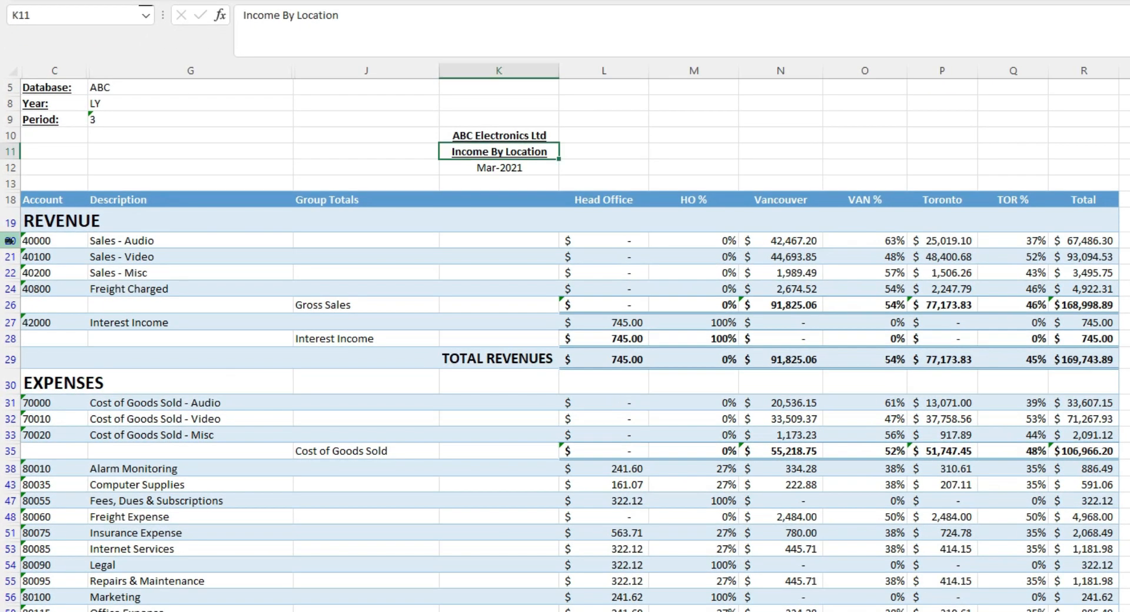
click(10, 240)
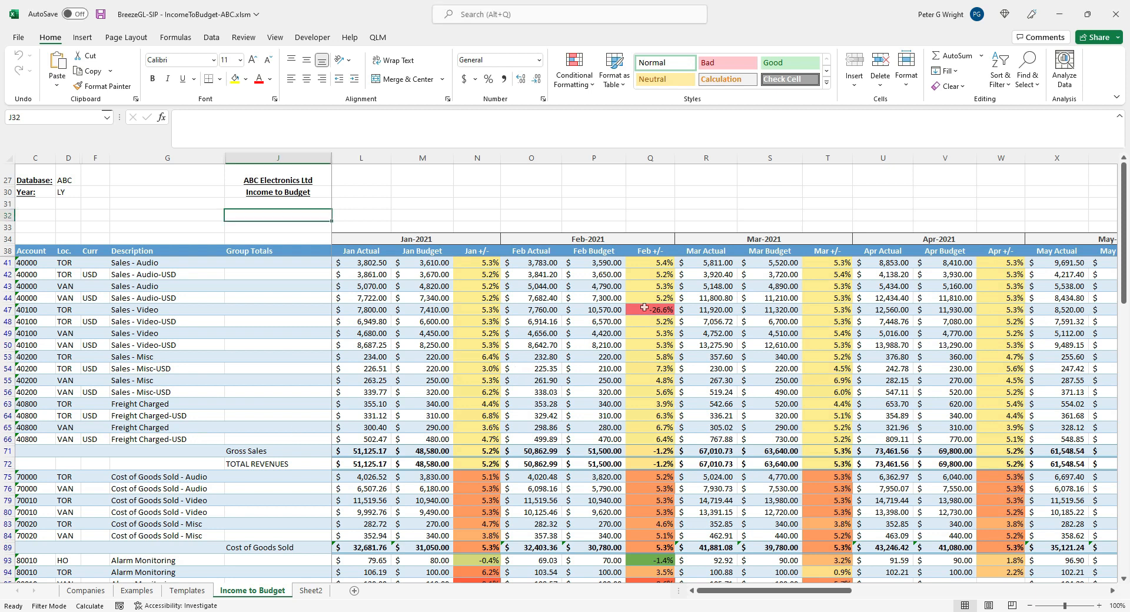
Examine the February budget variances for Toronto Sales - Video and head office Alarm Monitoring, plus the expense rows and other months.
click(645, 307)
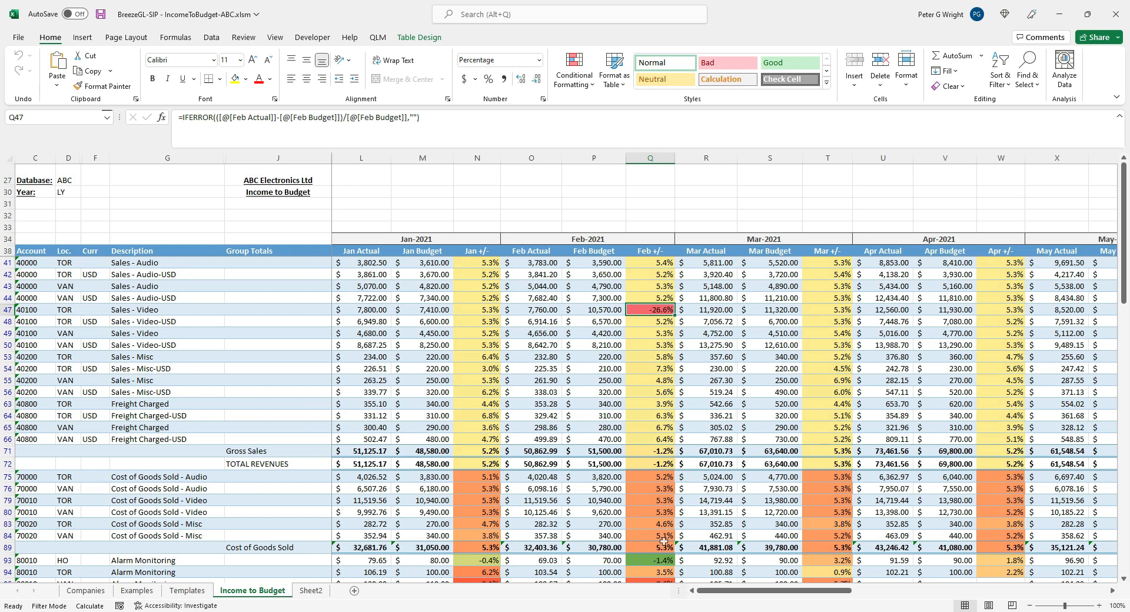
click(657, 563)
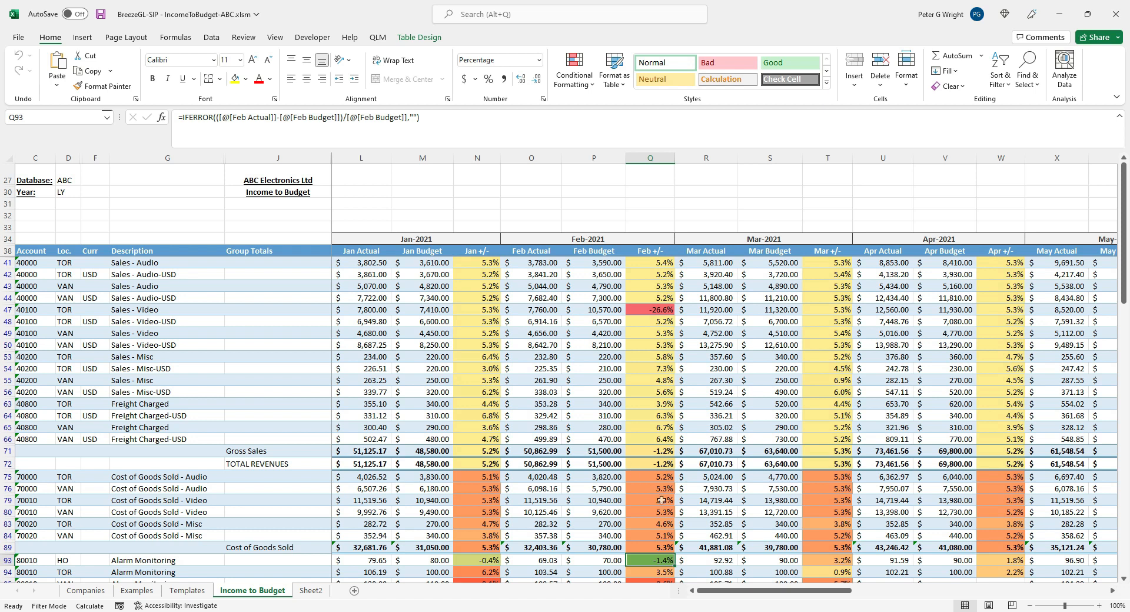
scroll(701, 459, down, 3)
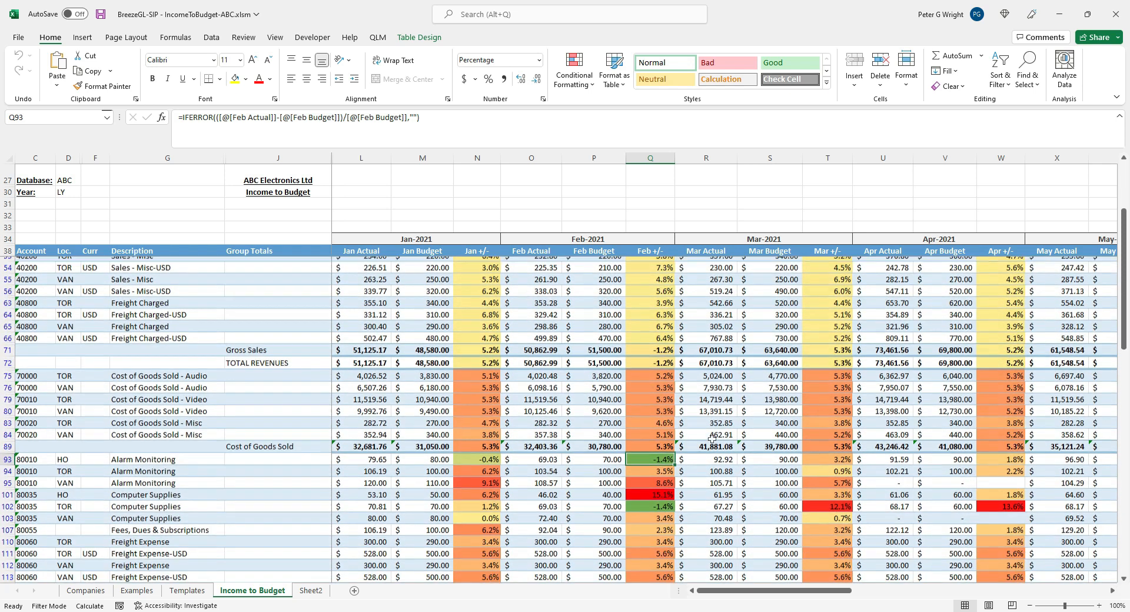
scroll(712, 439, down, 1)
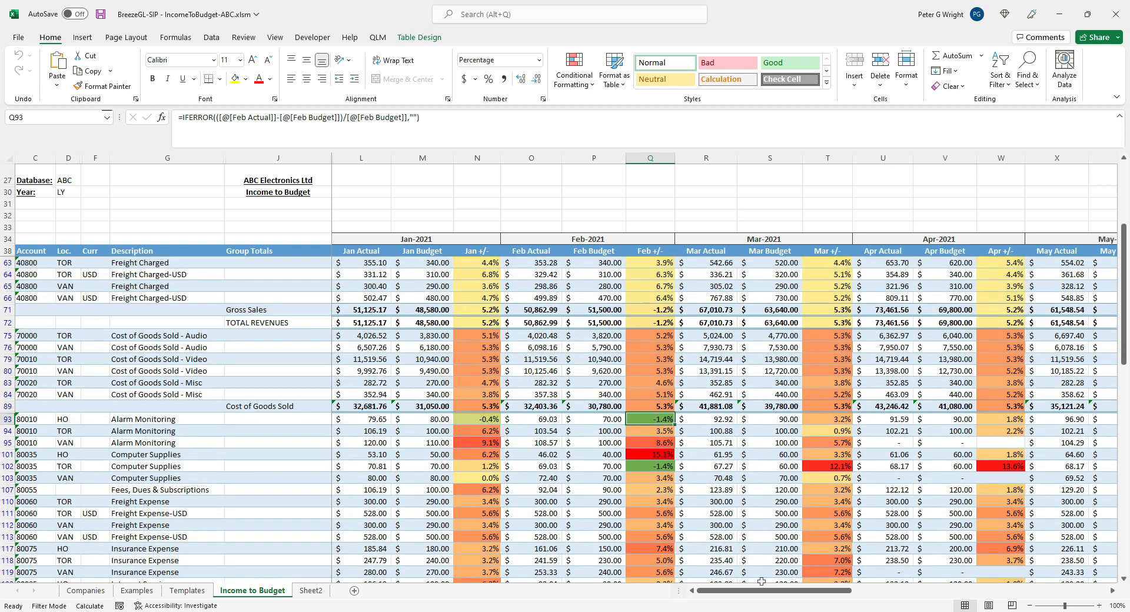
drag(760, 593, 1006, 595)
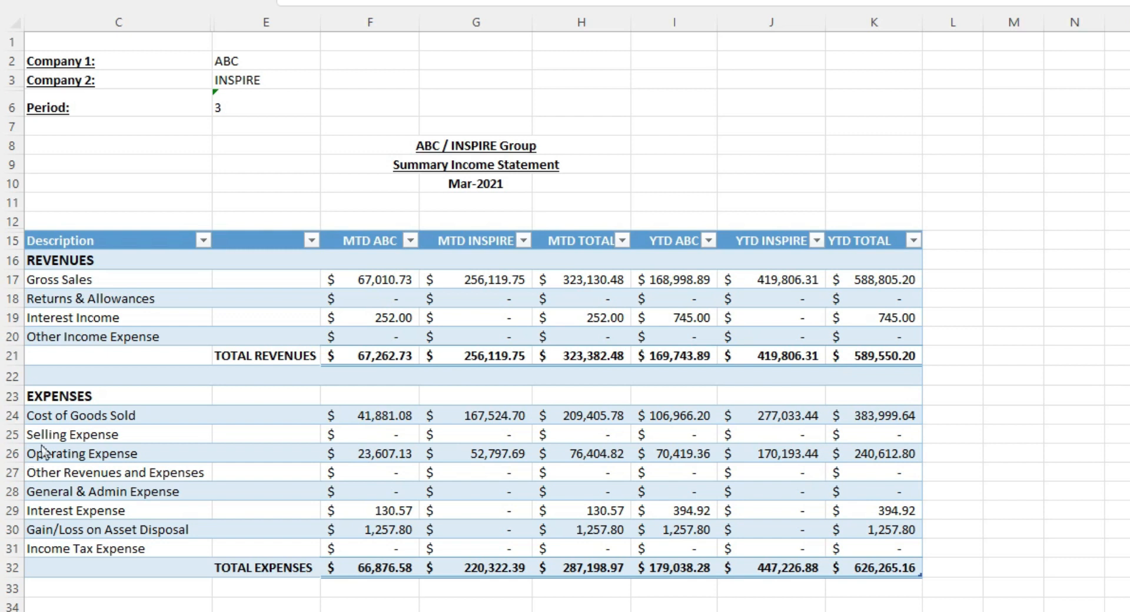
Check the two company codes in the Summary Income Statement and inspect the formula behind ABC's month-to-date Gross Sales.
click(273, 62)
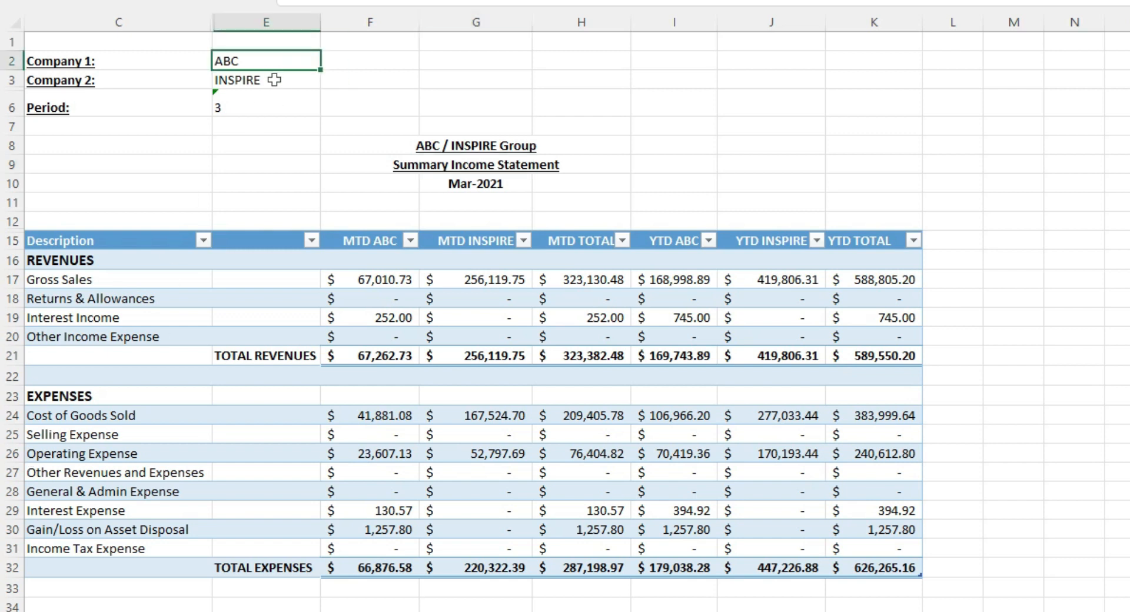
click(275, 80)
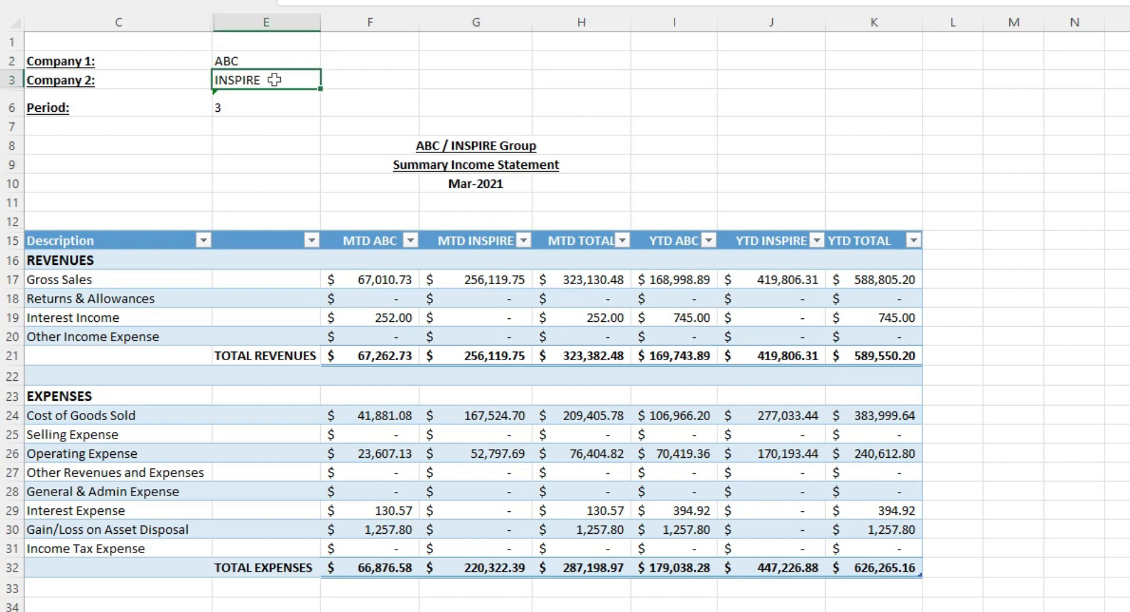
double_click(400, 280)
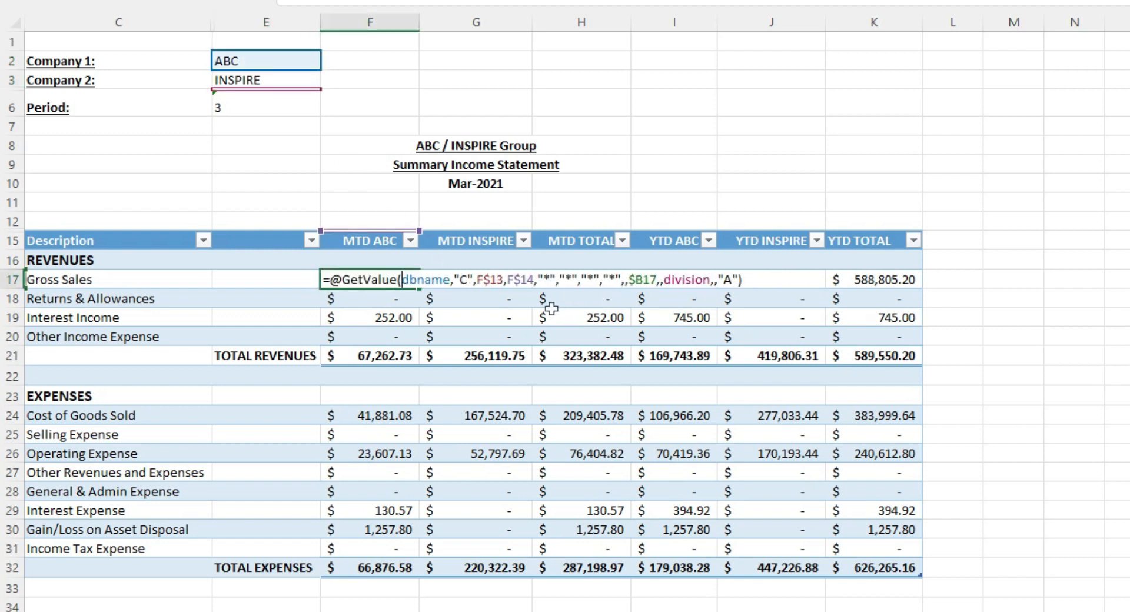
key(ctrl+Return)
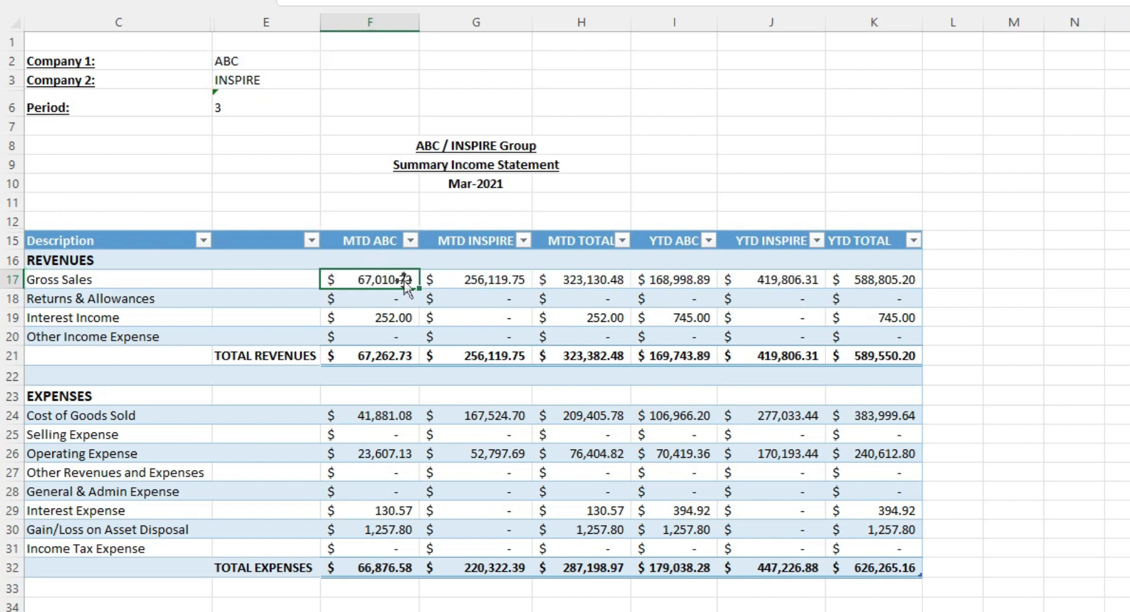
Review the Gross Sales month-to-date total and the year-to-date figures for ABC, INSPIRE and the group.
click(562, 281)
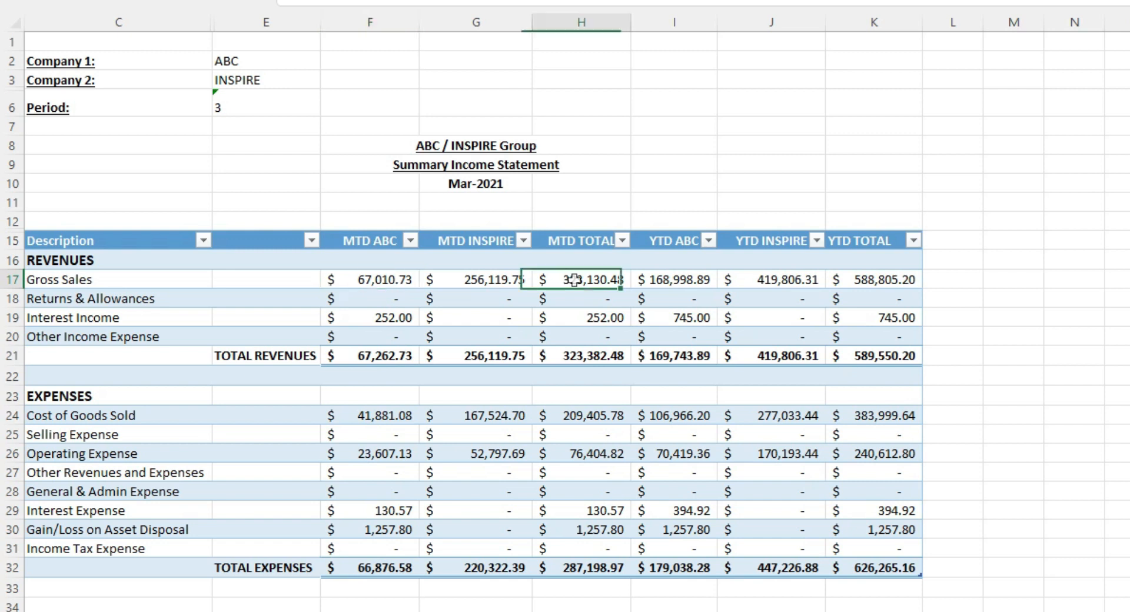
click(692, 280)
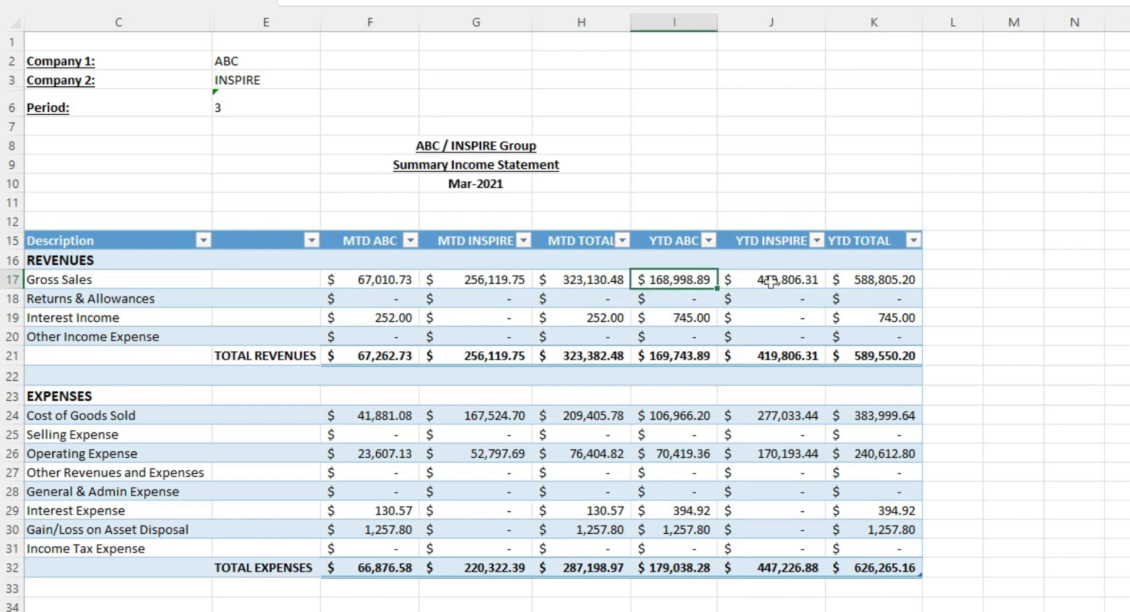
click(771, 282)
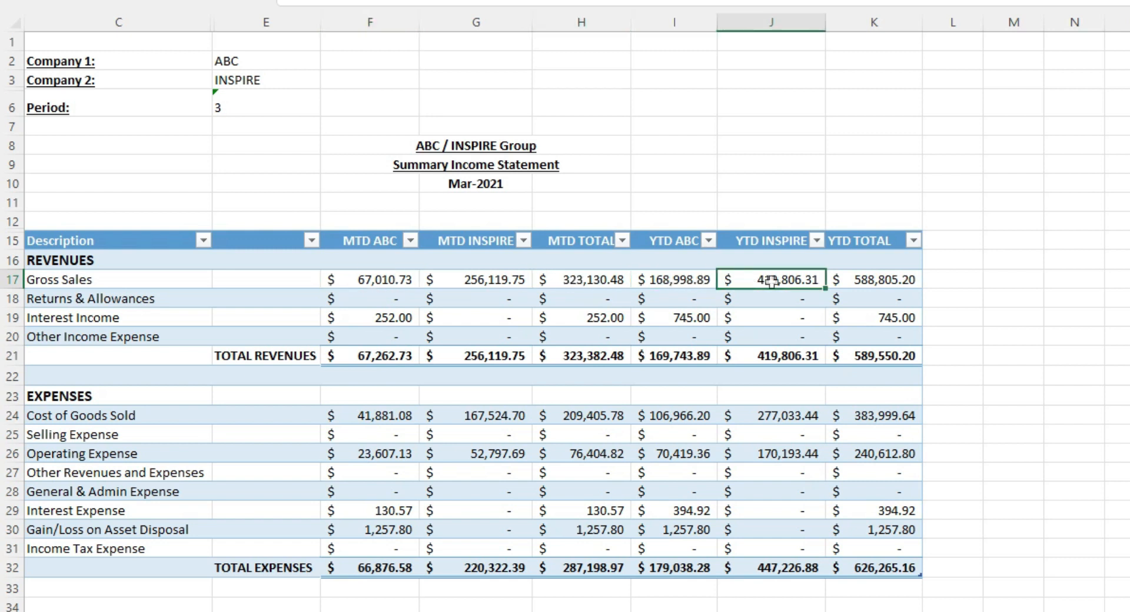
click(878, 280)
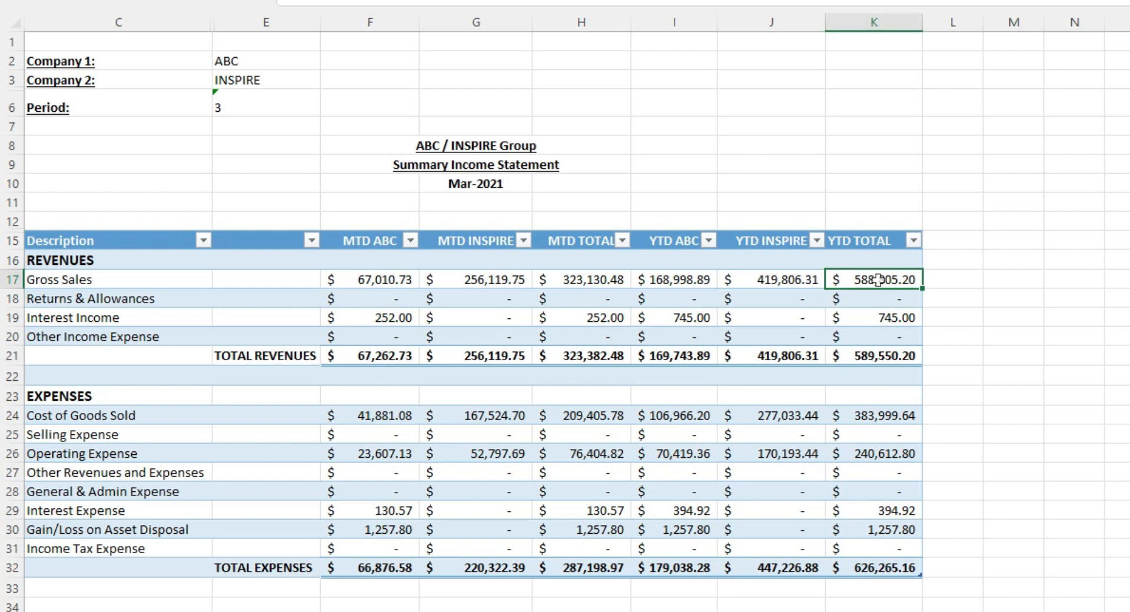
Set the Summary Income Statement's Period to 4.
click(251, 107)
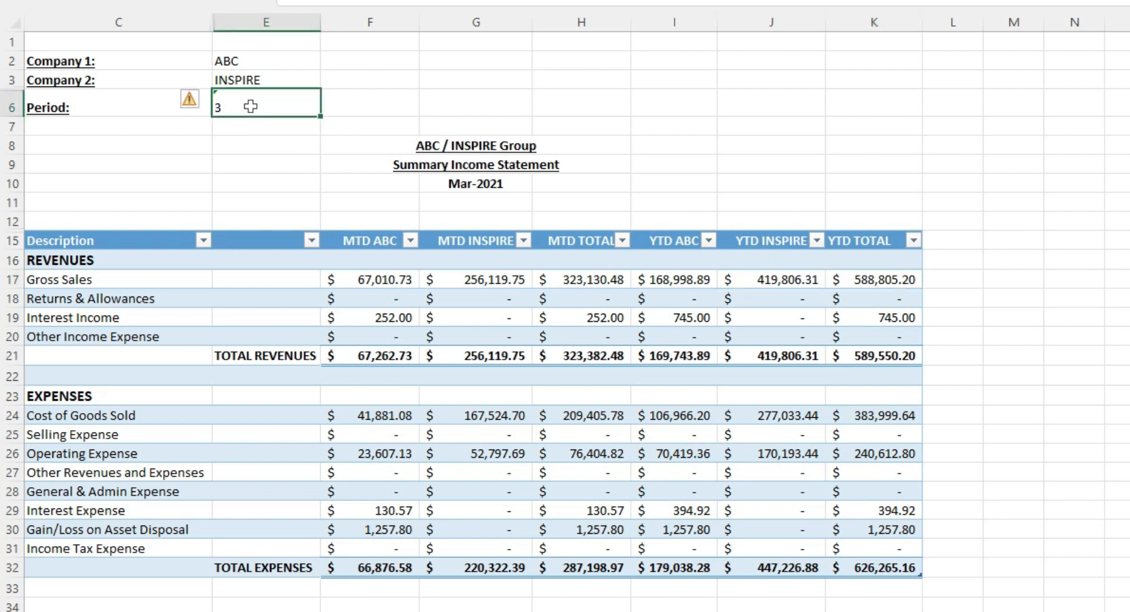
text(4)
key(Tab)
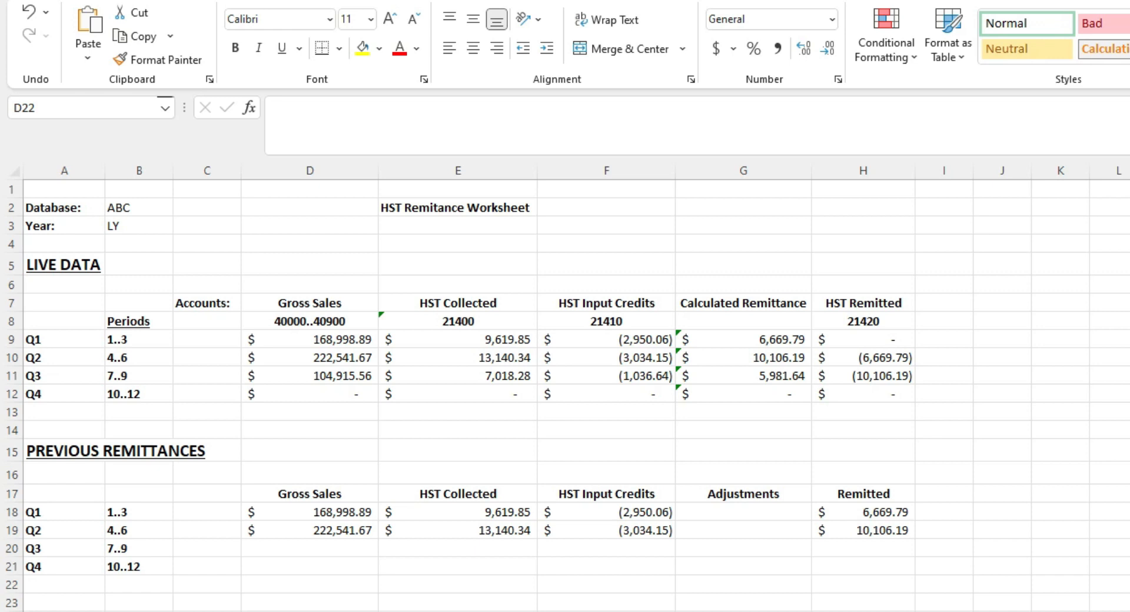
Inspect the HST Remitted account number and the Q3 Gross Sales formula in the HST remittance worksheet.
click(861, 323)
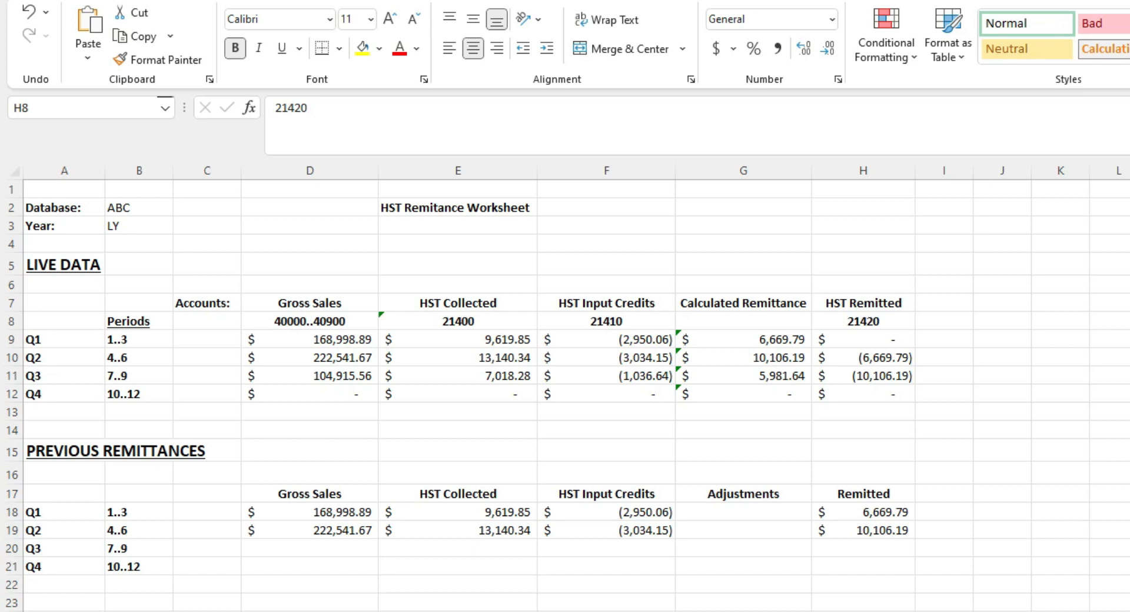
click(338, 382)
click(331, 377)
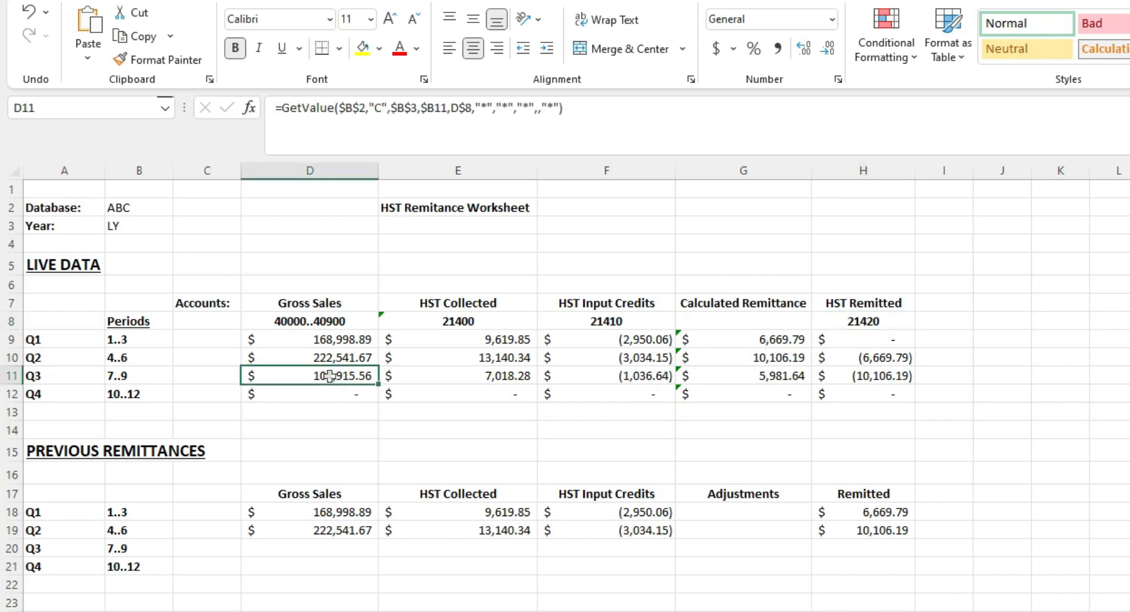
Copy the live Q3 Gross Sales, HST Collected and HST Input Credits into the Q3 row of Previous Remittances as values only.
key(shift+Right)
key(shift+Right)
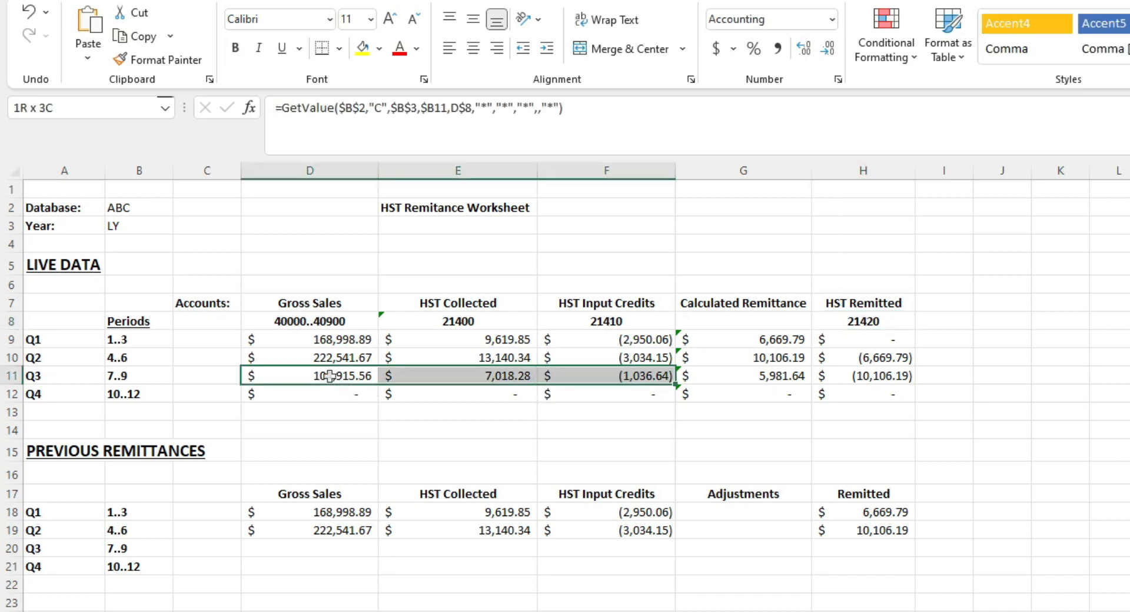
key(ctrl+c)
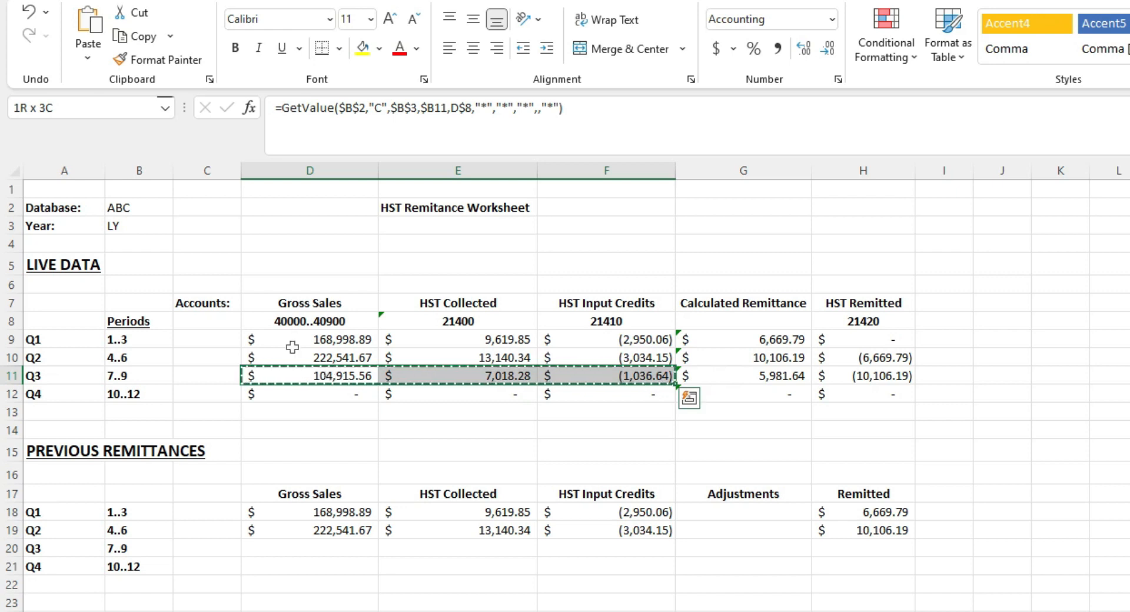
click(317, 551)
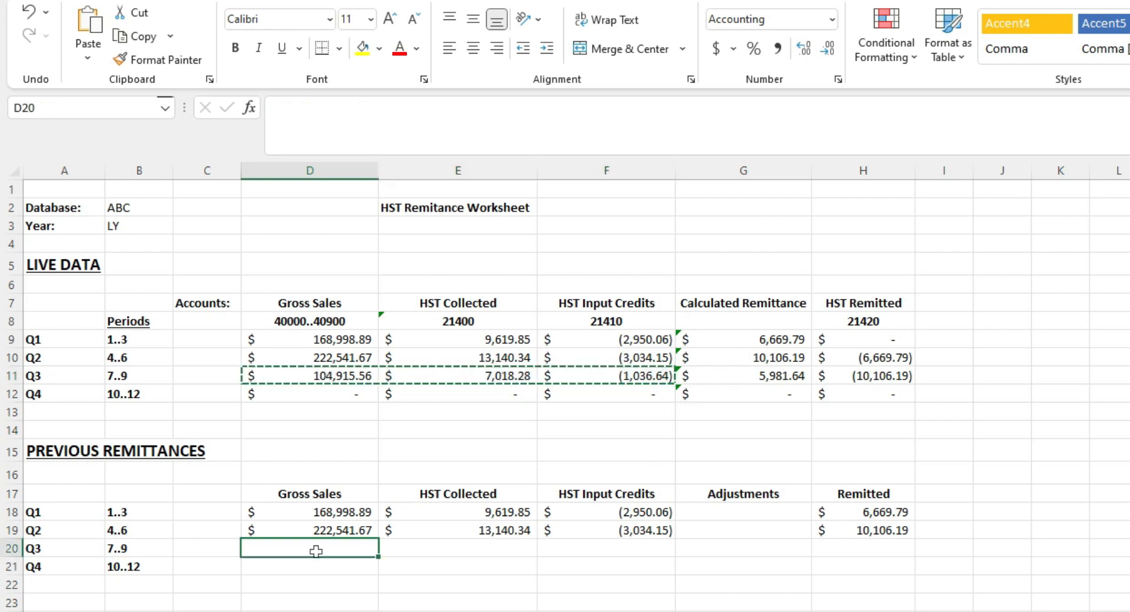
right_click(316, 551)
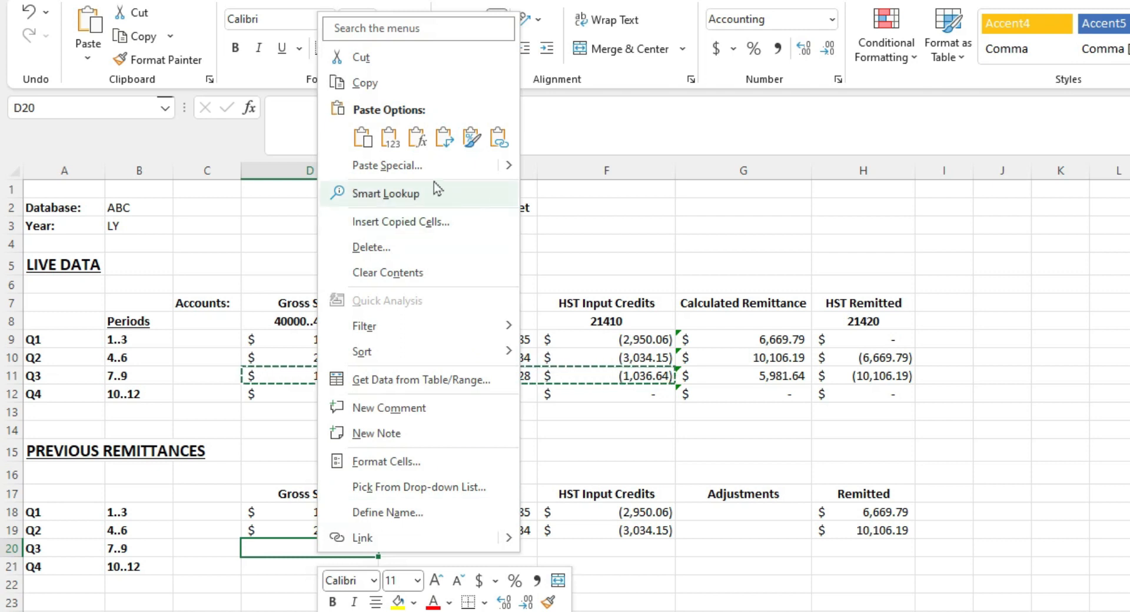
click(413, 169)
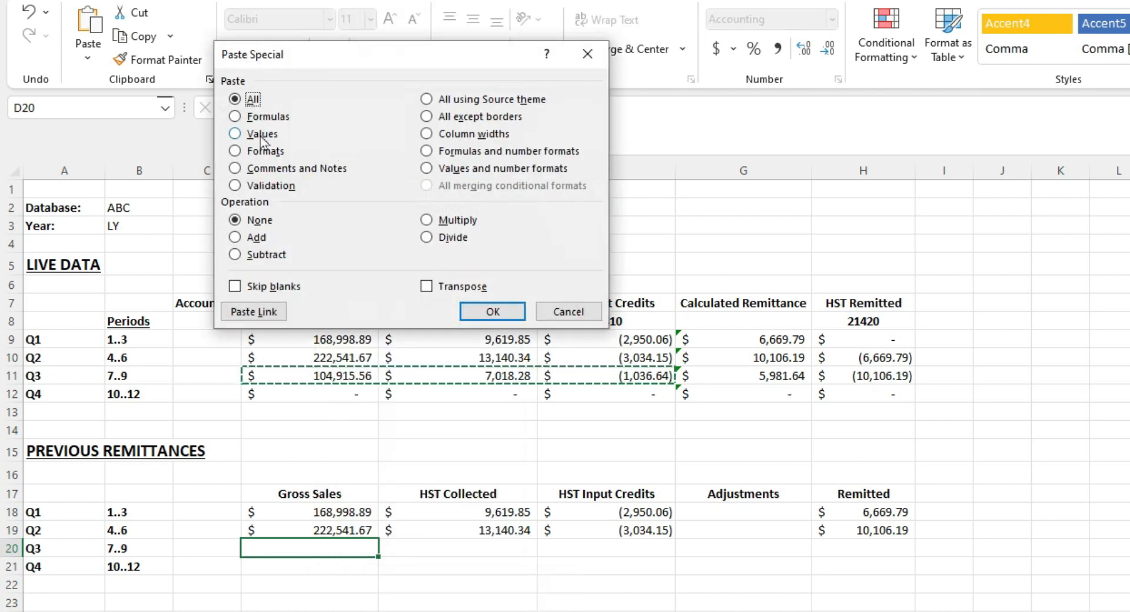
click(263, 136)
click(482, 312)
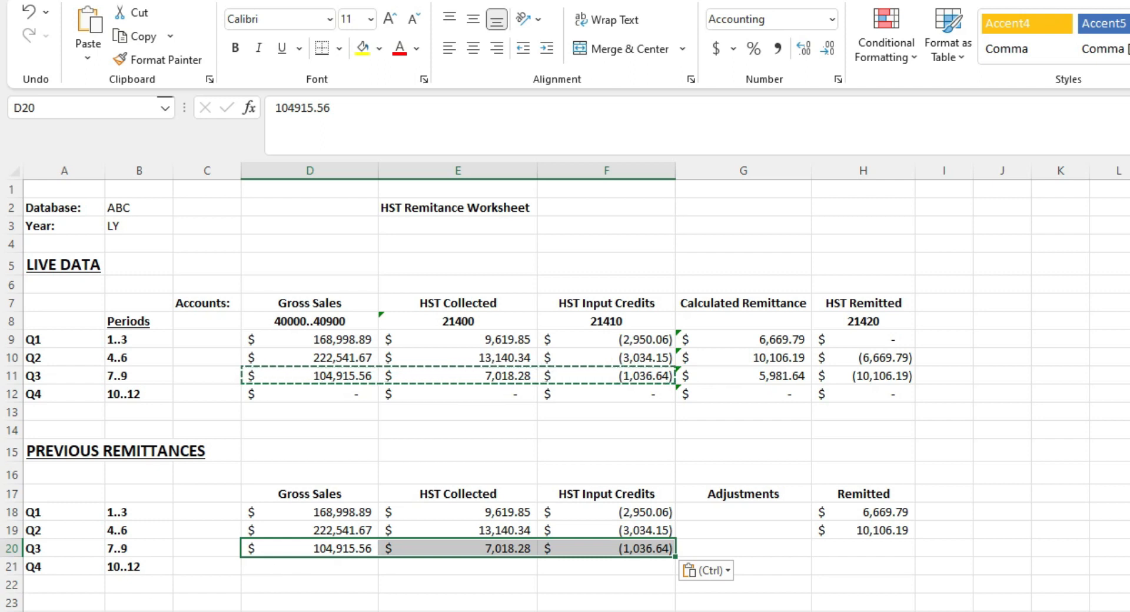
key(alt+Tab)
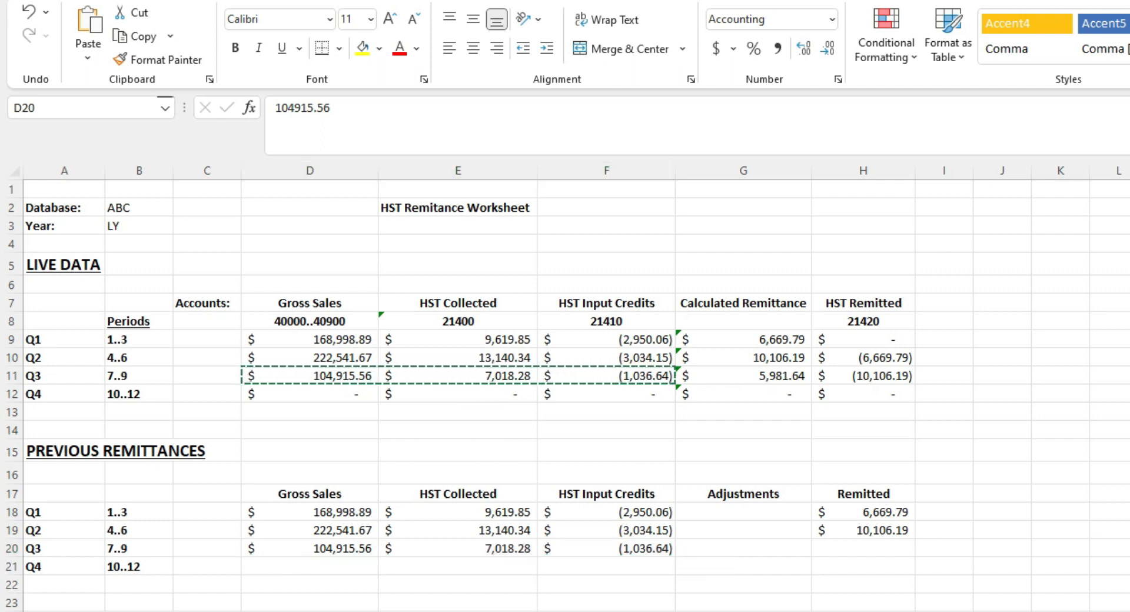
Copy the live Q3 Calculated Remittance cell into the Q3 Remitted cell of Previous Remittances with a regular paste.
click(759, 376)
click(760, 376)
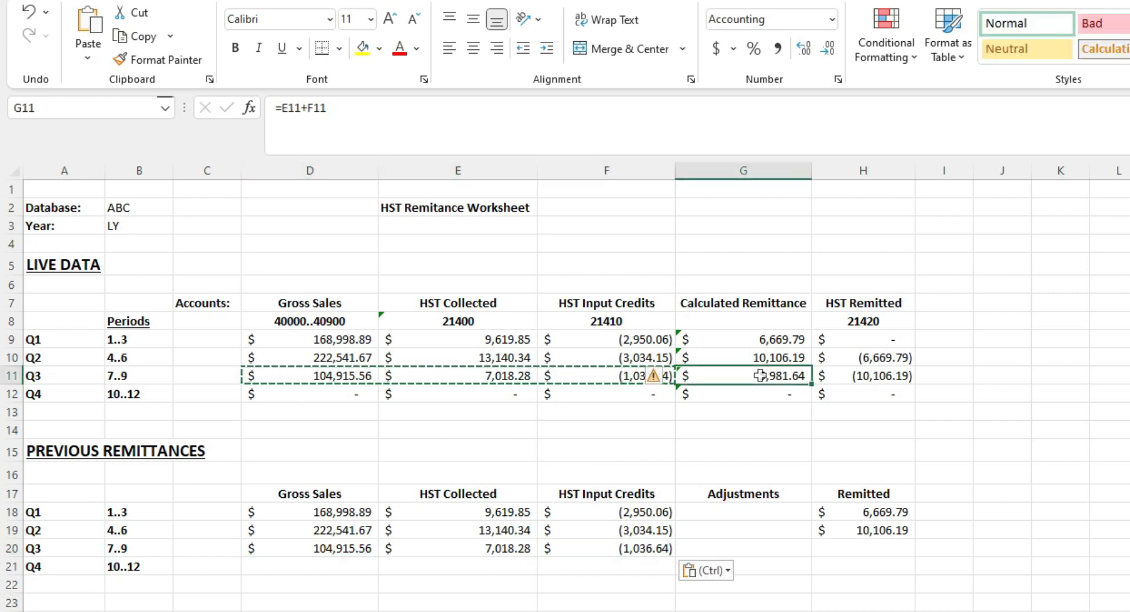
key(ctrl+c)
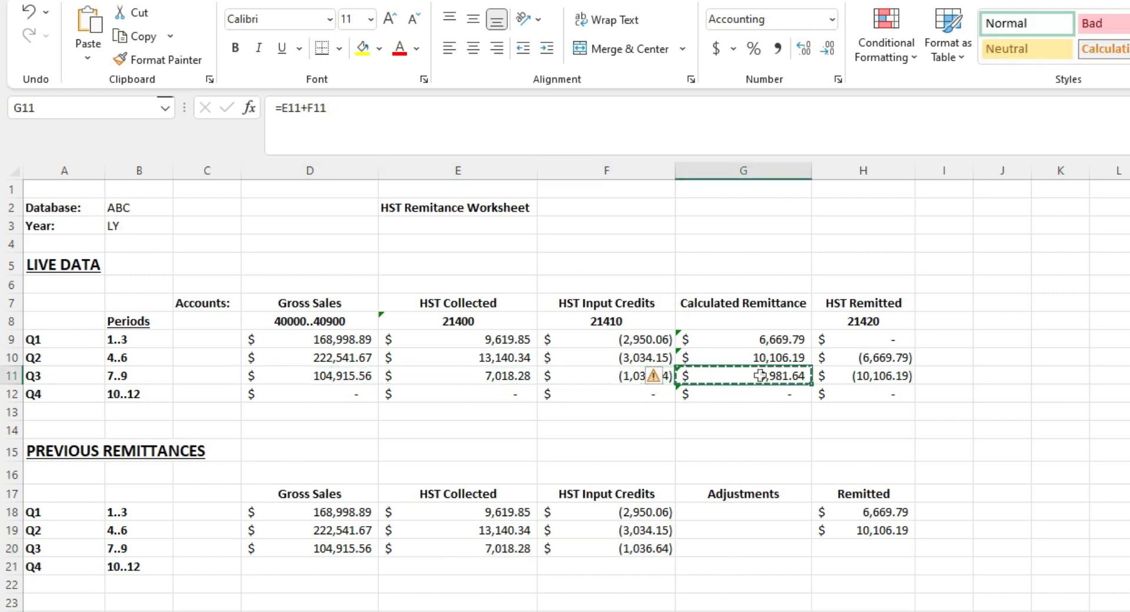
click(873, 545)
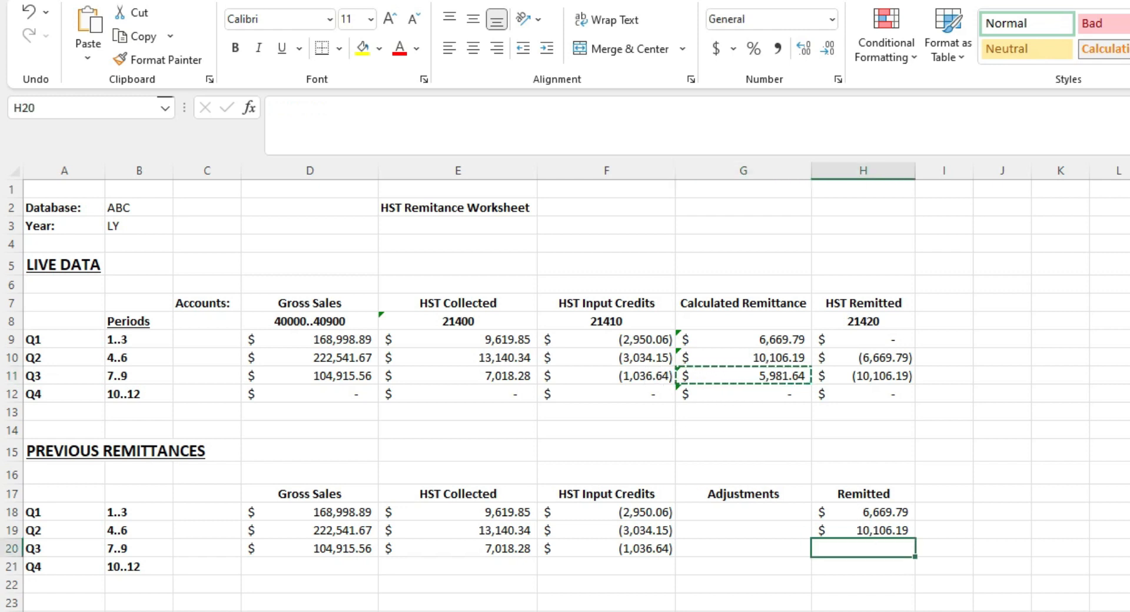
key(ctrl+v)
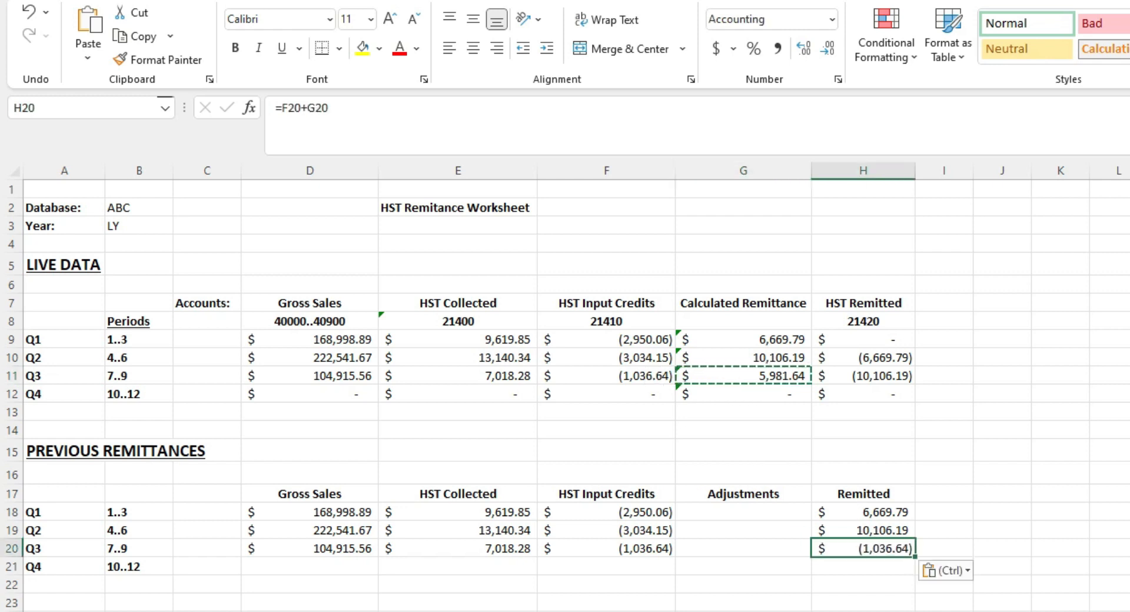
click(1052, 541)
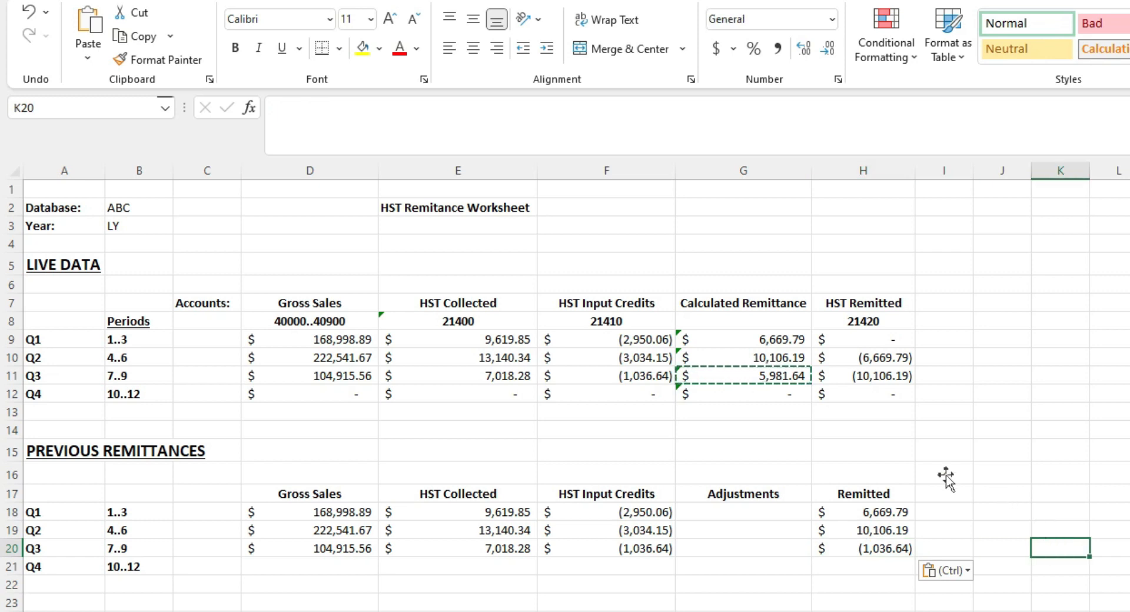
click(879, 551)
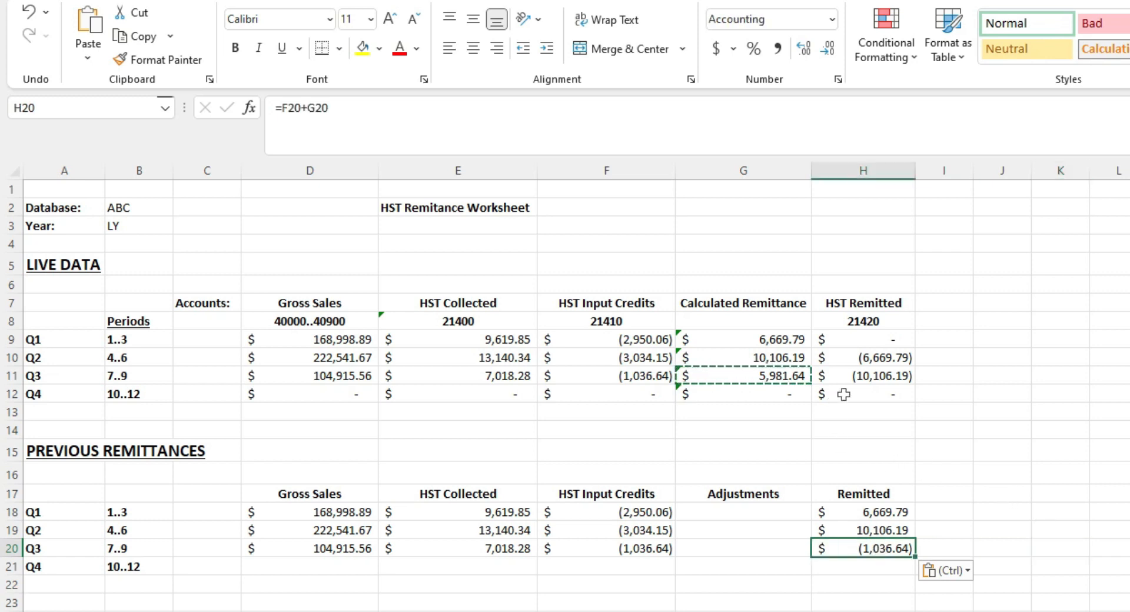
click(858, 394)
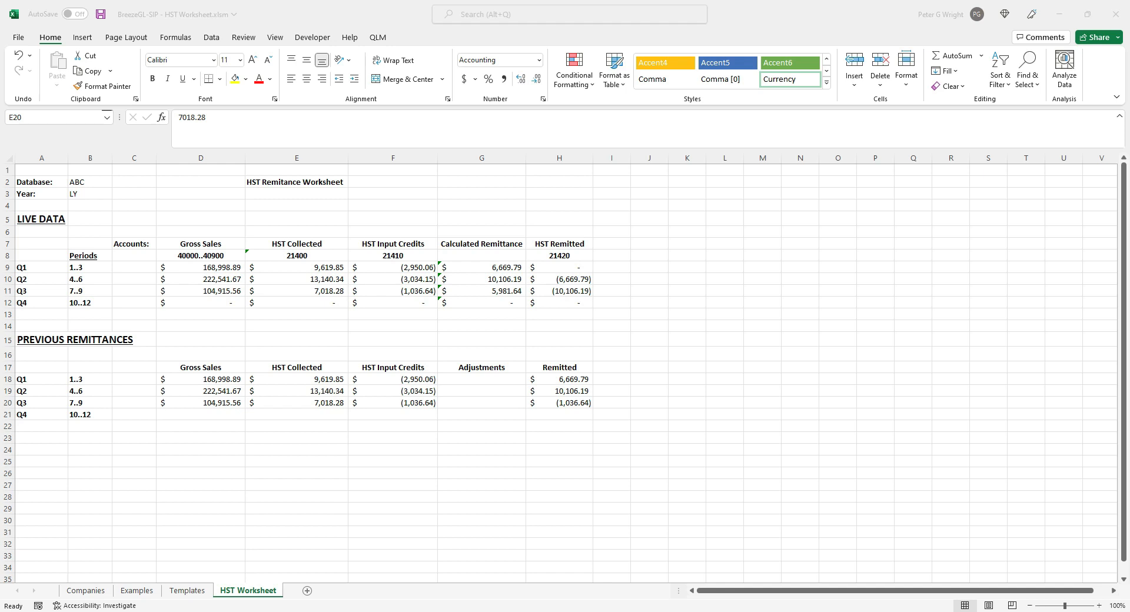
Generate a transaction detail sheet named "Q3 21400" from the live Q3 HST Collected amount.
click(304, 291)
click(303, 291)
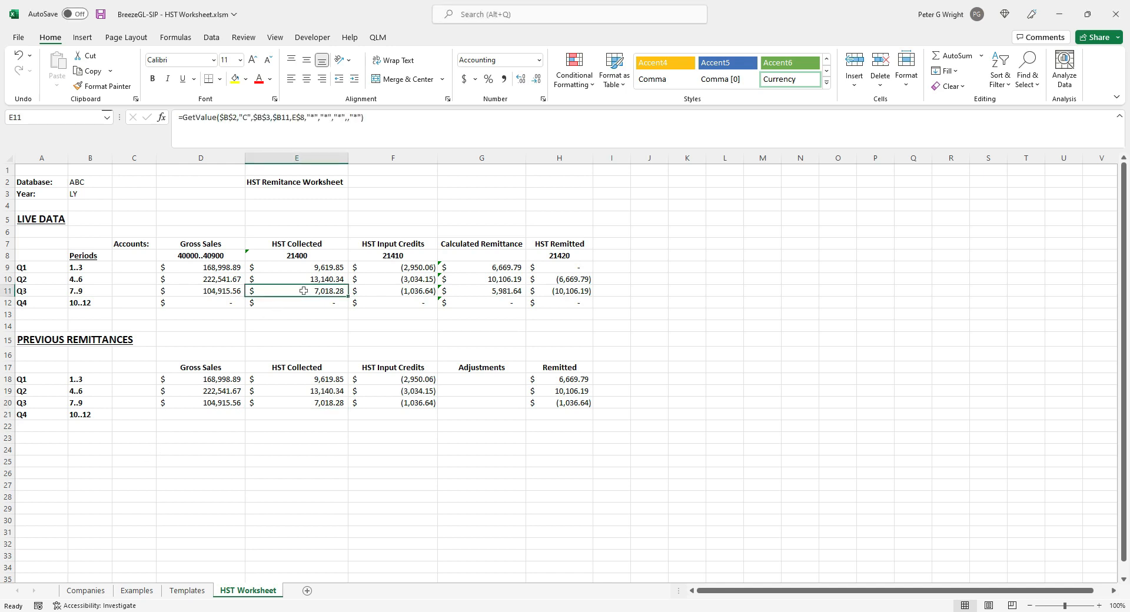
key(ctrl+d)
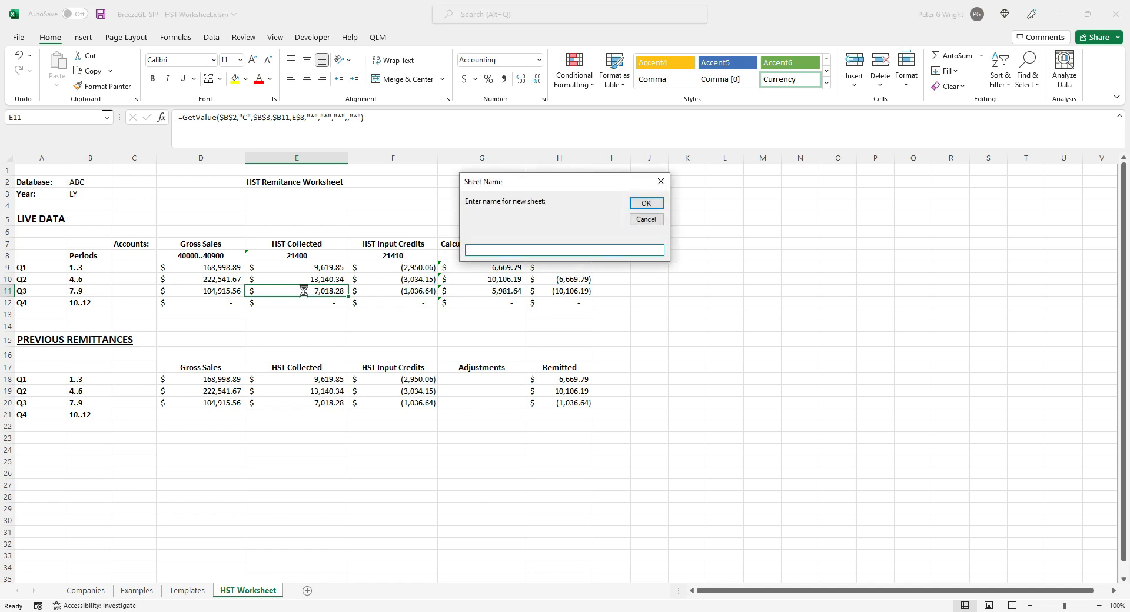
text(Q3 21400)
key(Return)
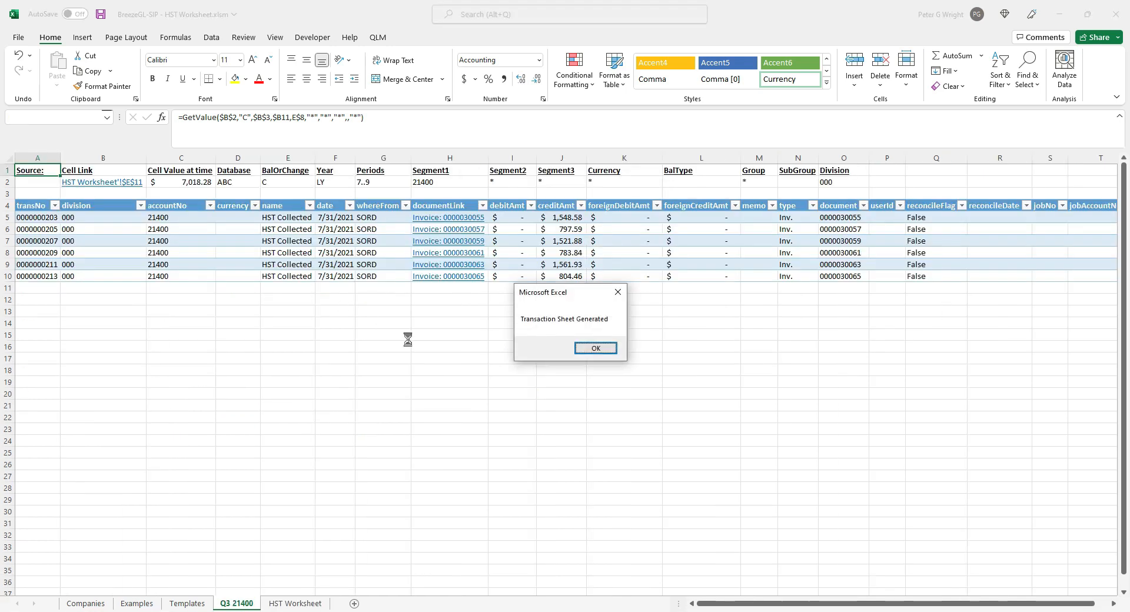
click(582, 351)
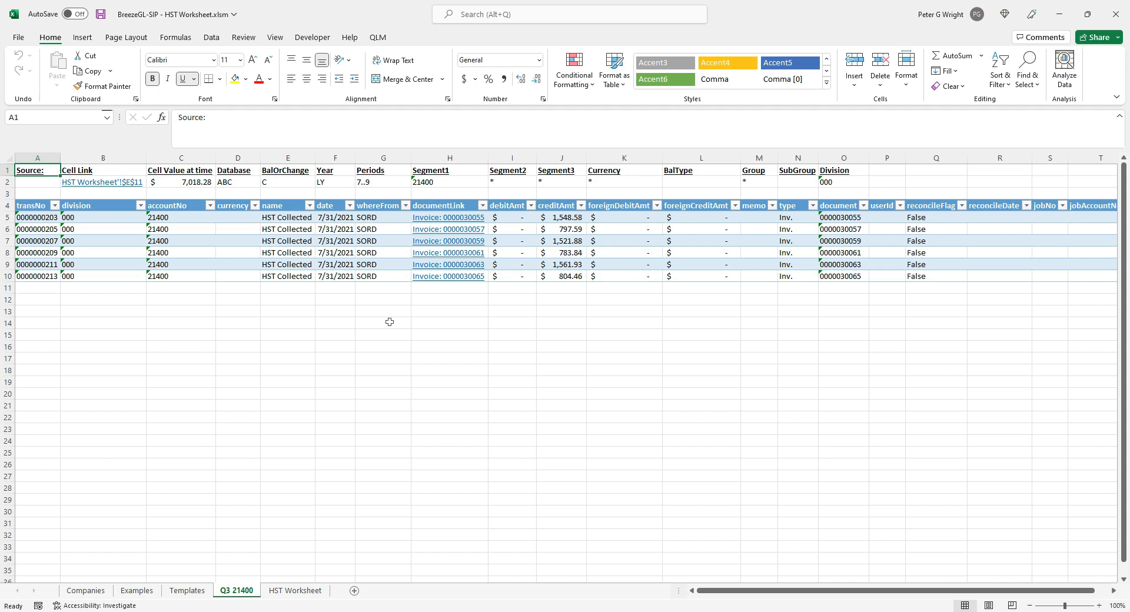
Generate a transaction detail sheet named "Q3 21410" from the HST Worksheet's live Q3 HST Input Credits amount.
key(ctrl+Page_Down)
click(415, 292)
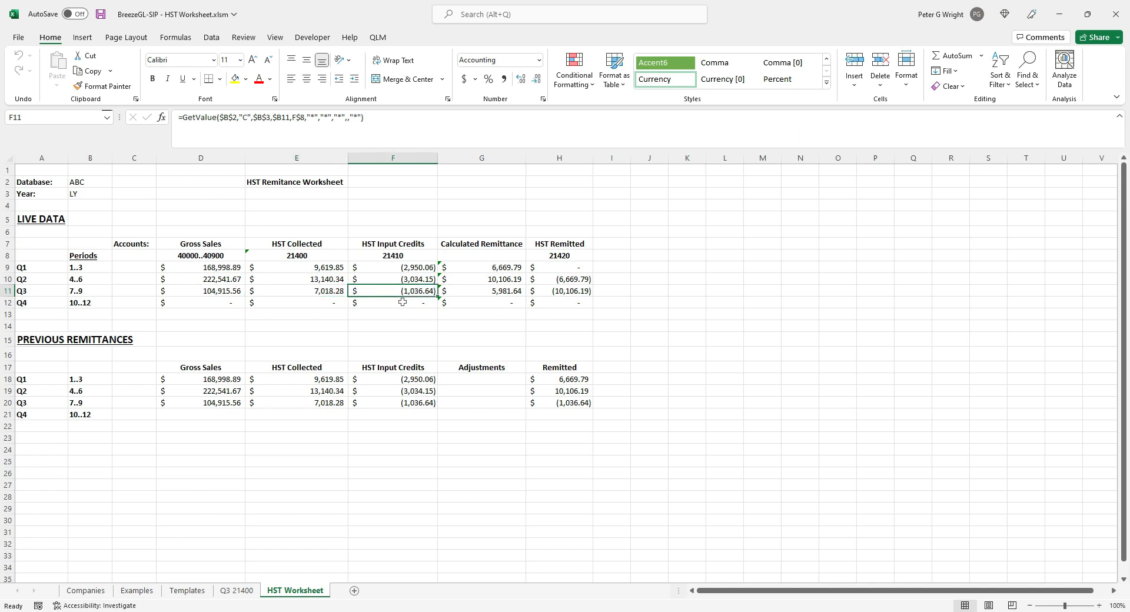
key(ctrl+shift+d)
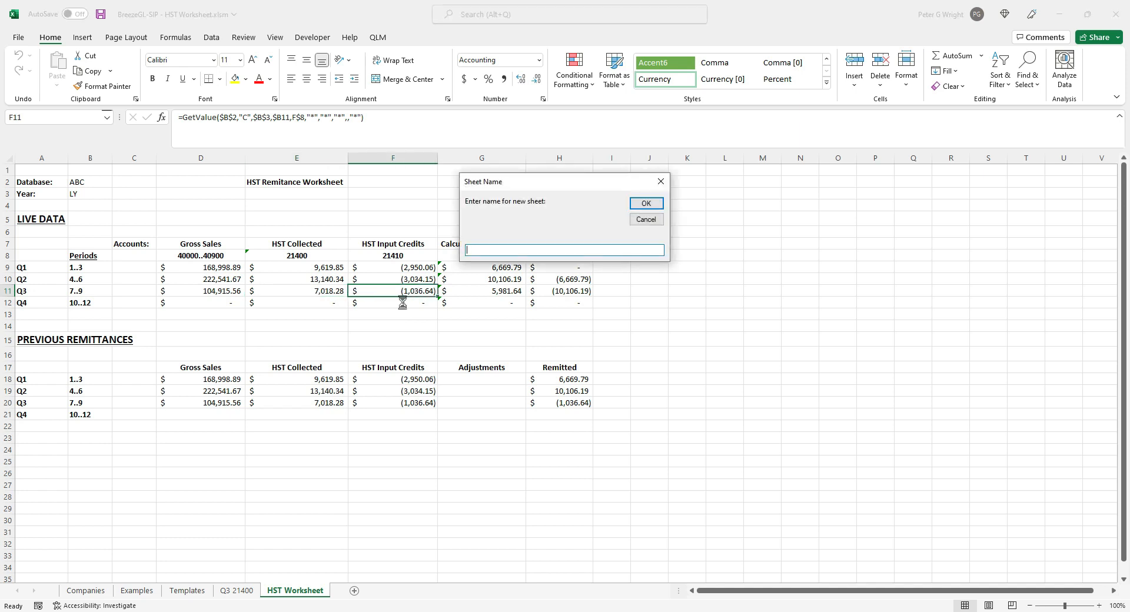
text(Q3 21410)
click(640, 202)
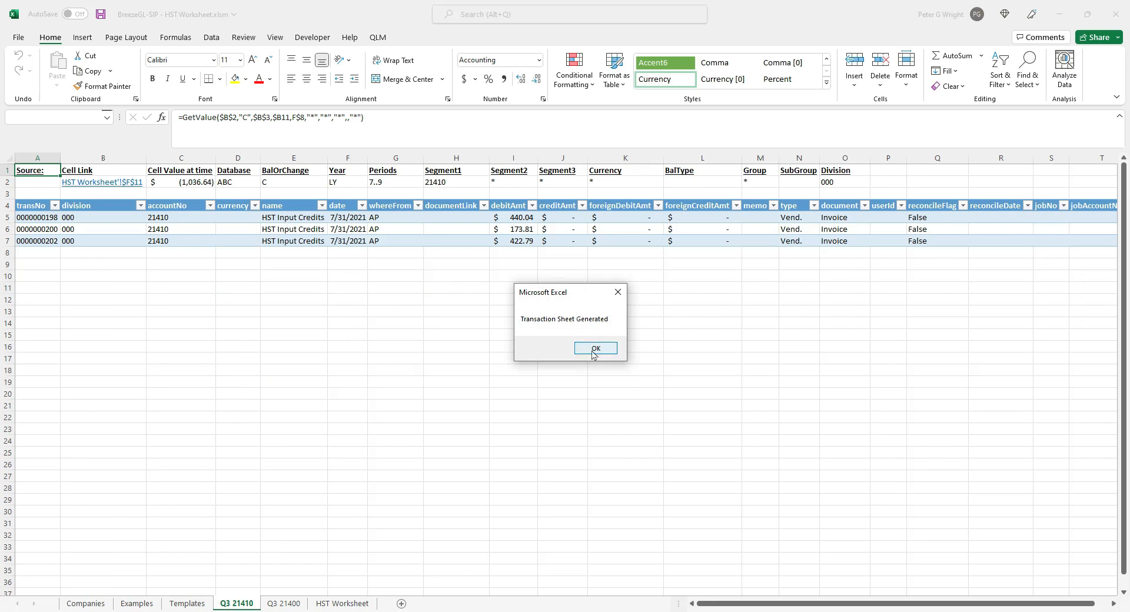
click(594, 349)
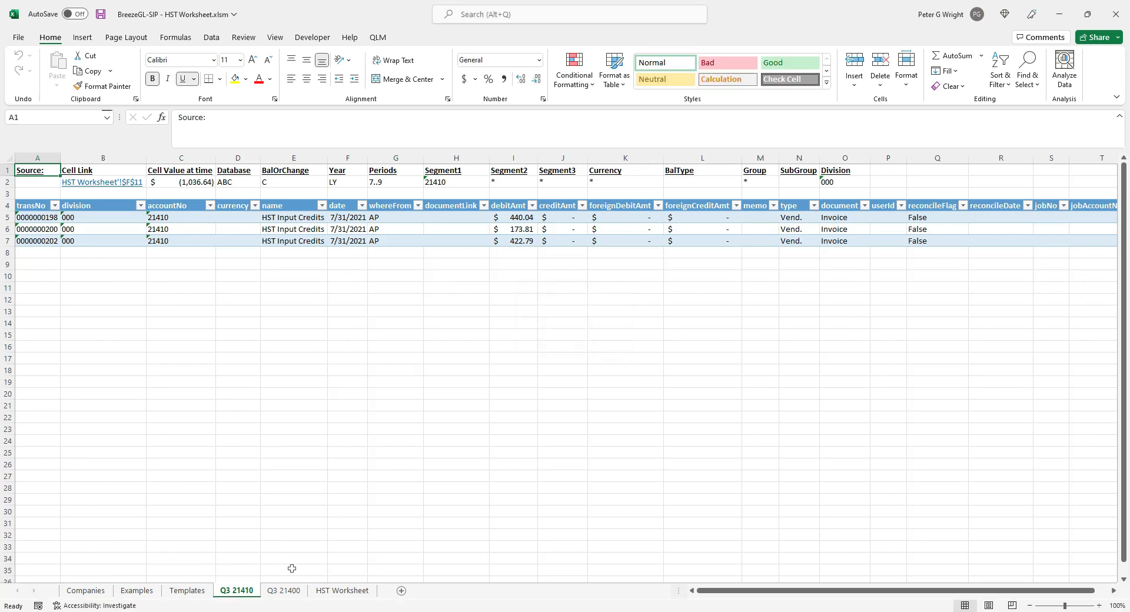
Look at the Templates sheet and return to the HST Worksheet.
click(197, 592)
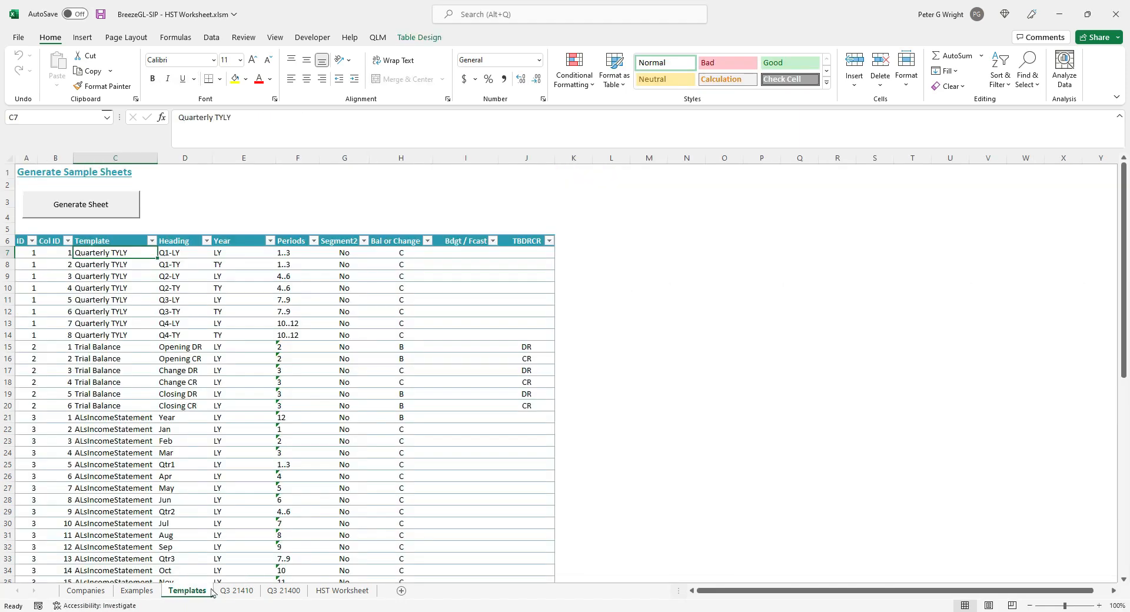
click(333, 594)
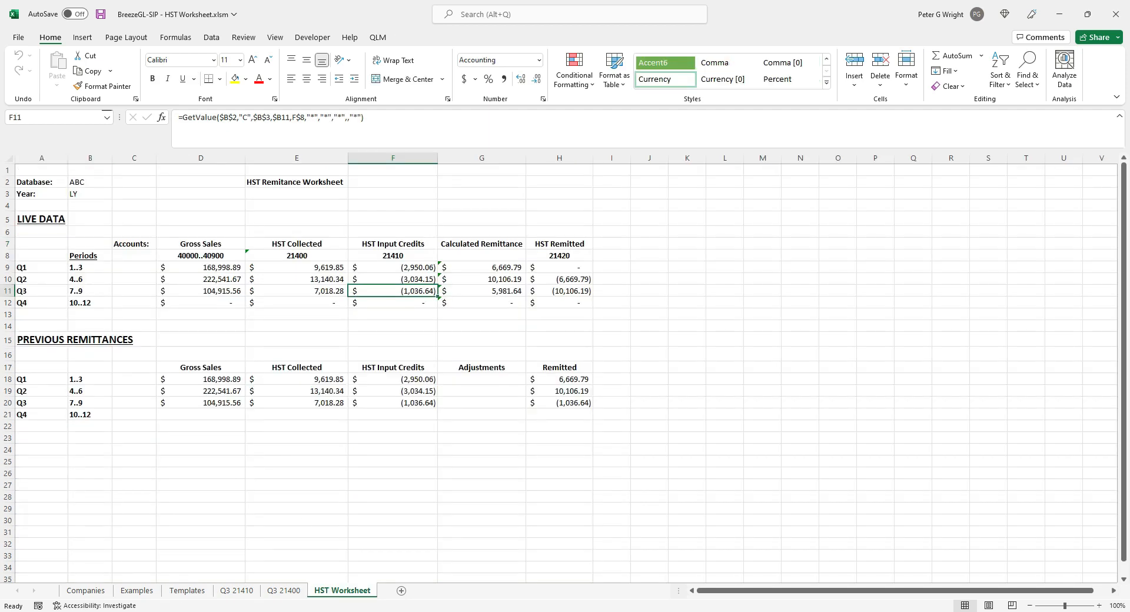
key(alt+Tab)
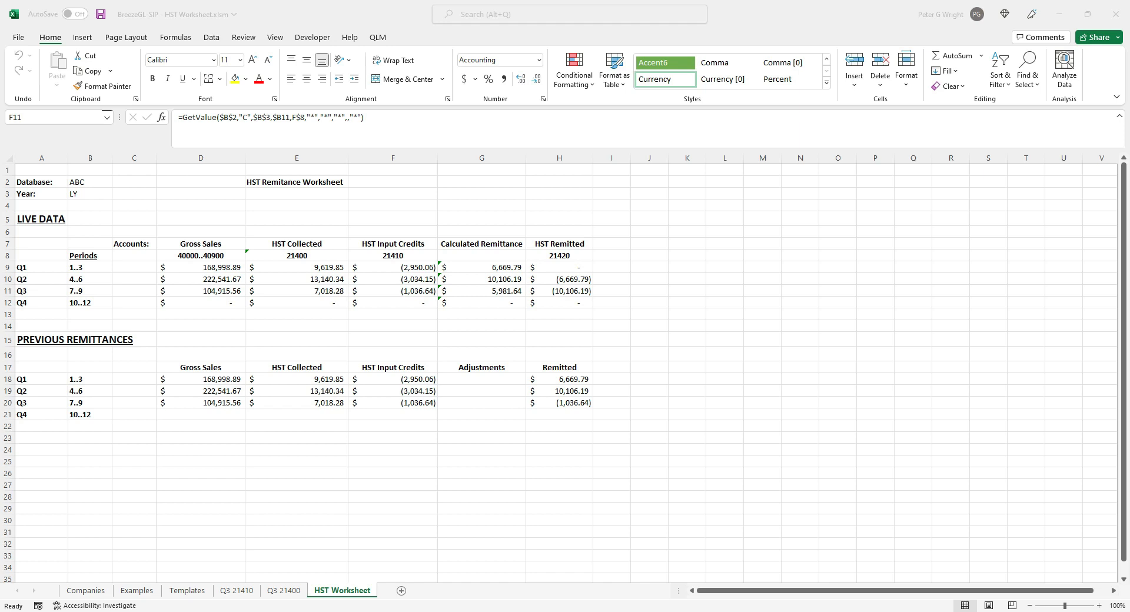
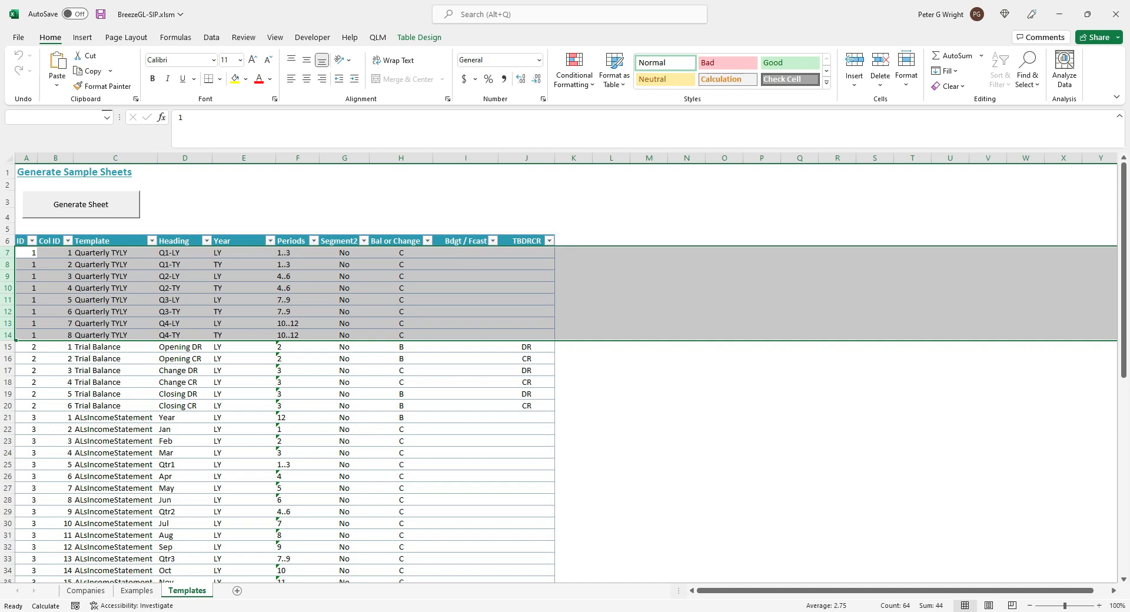
Review the template definitions in the BreezeGL-SIP workbook and highlight the Balance Sheet template's row.
key(alt+Tab)
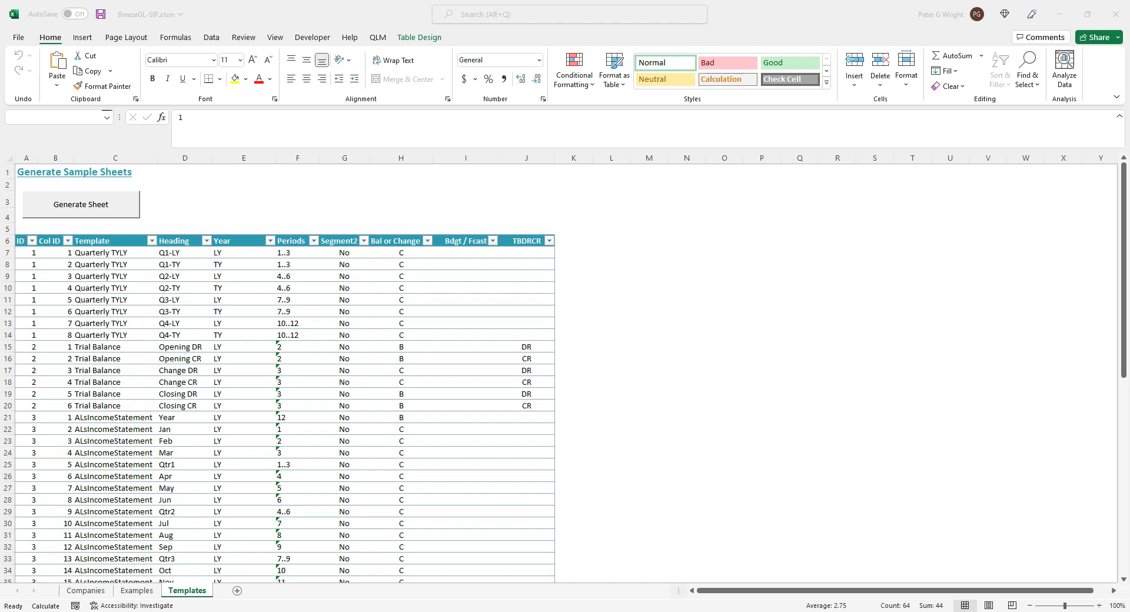
scroll(83, 394, down, 6)
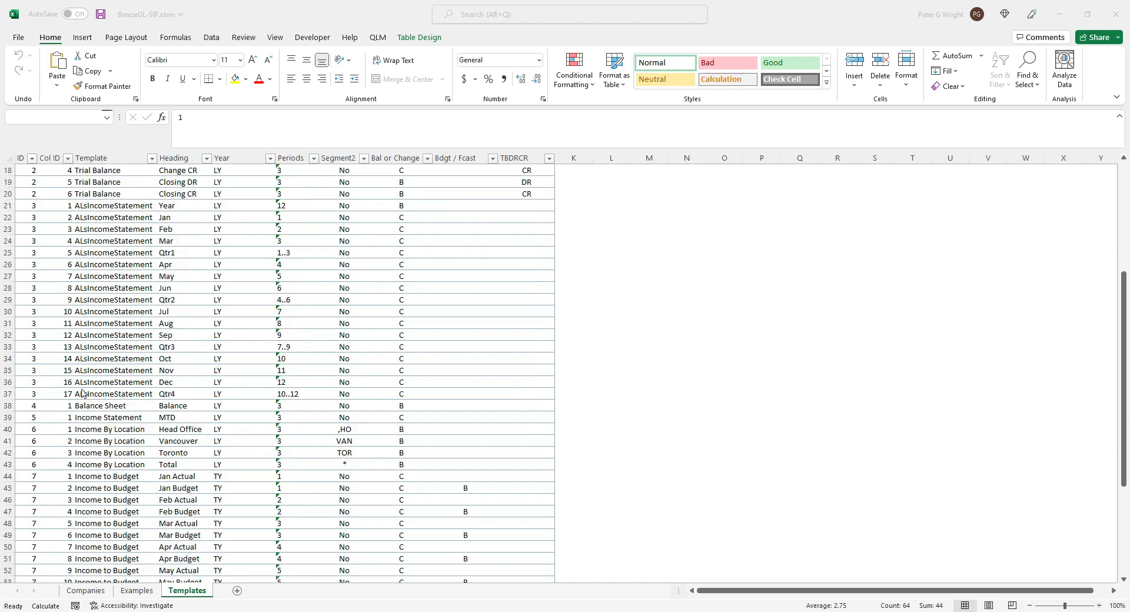
click(7, 405)
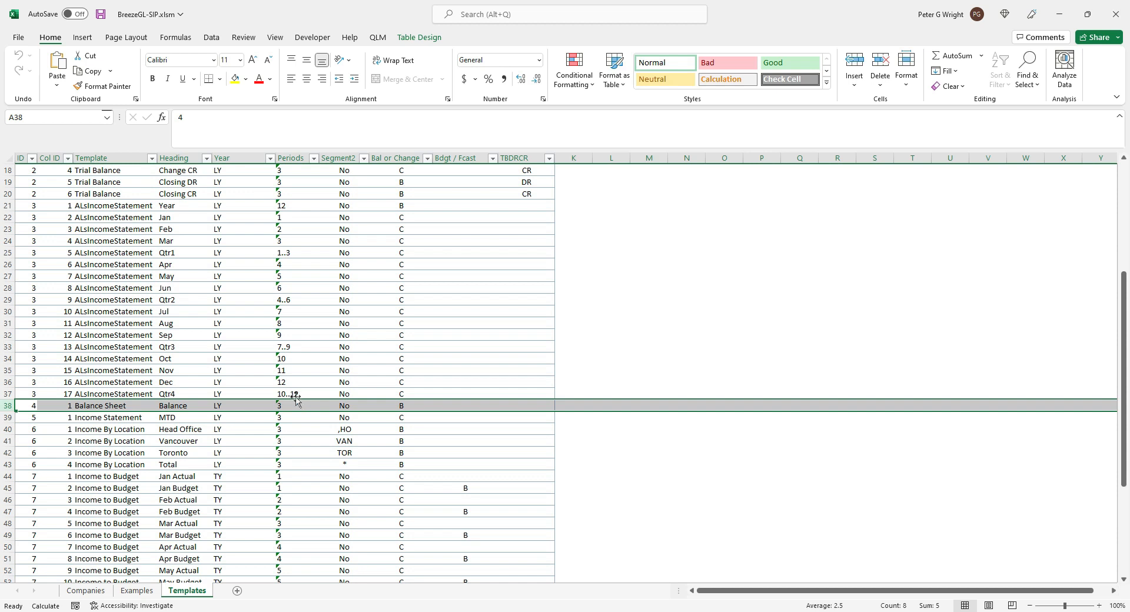
scroll(296, 400, up, 6)
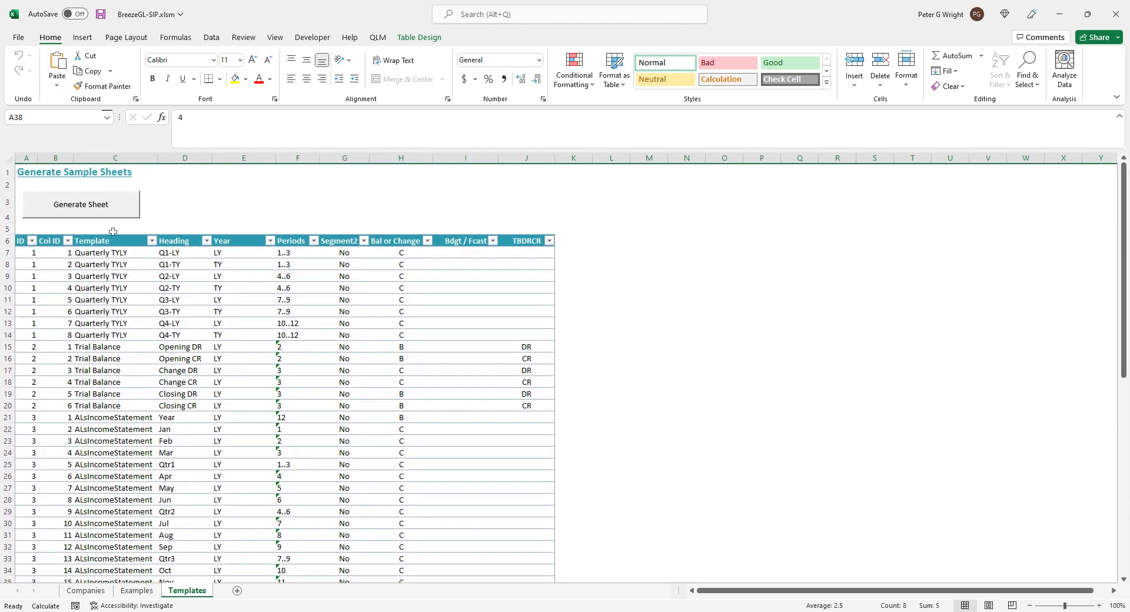
Set up a generated sheet for company ABC using the Balance Sheet template and the Accounts with Group Totals format.
click(95, 212)
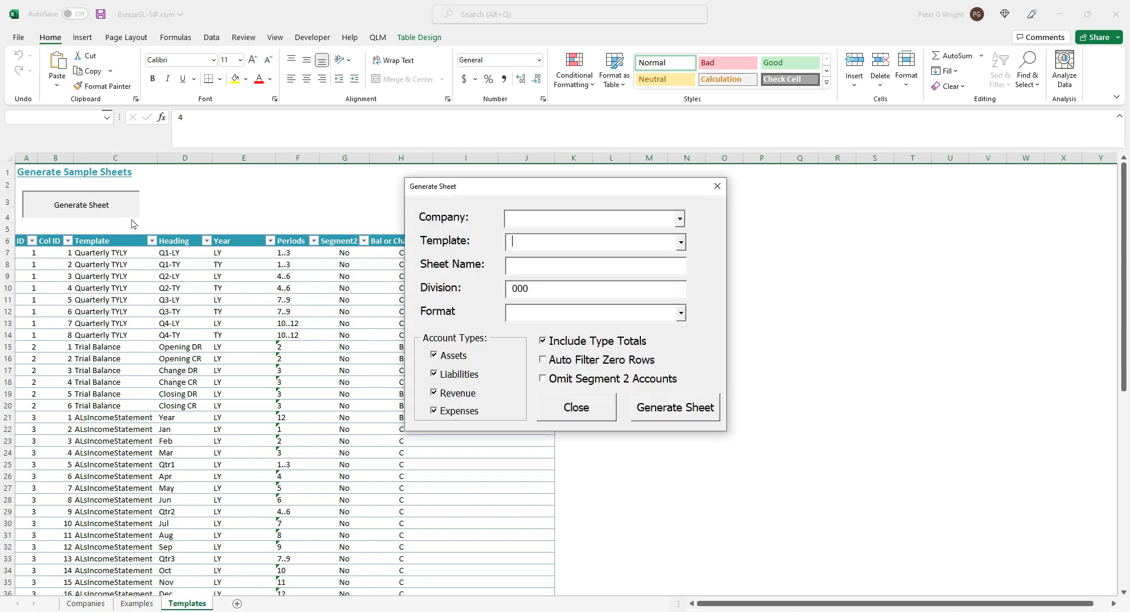
click(681, 220)
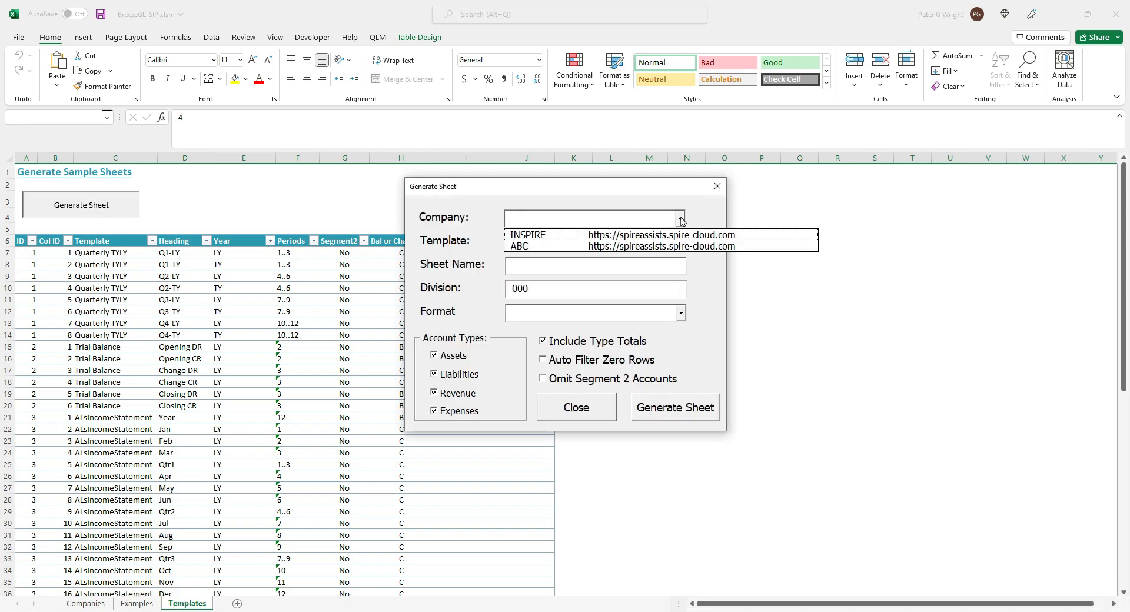
click(661, 247)
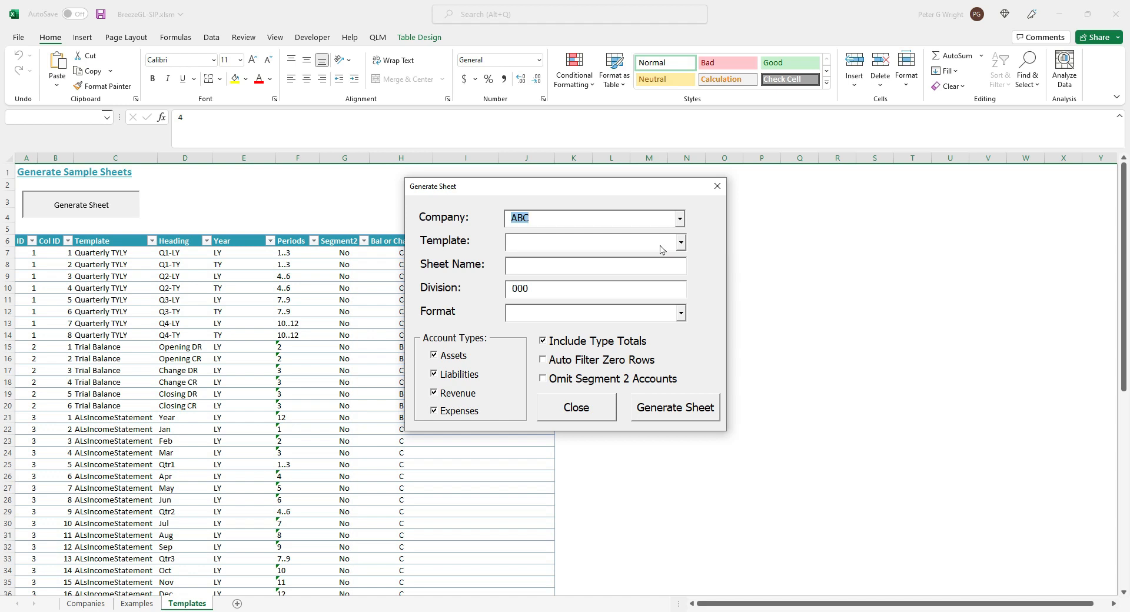
click(682, 246)
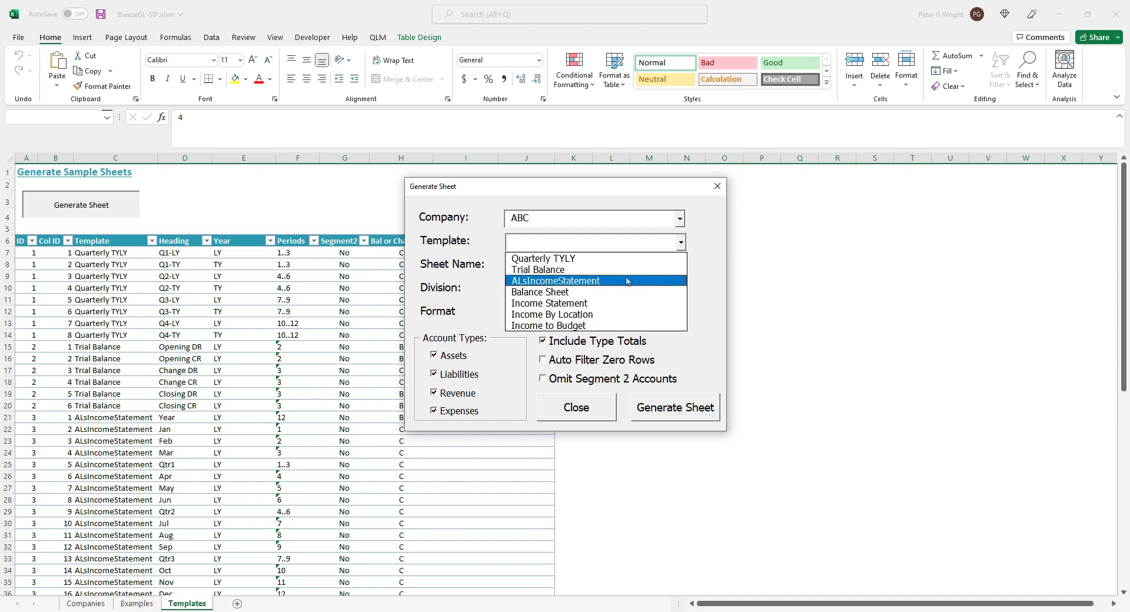
click(610, 292)
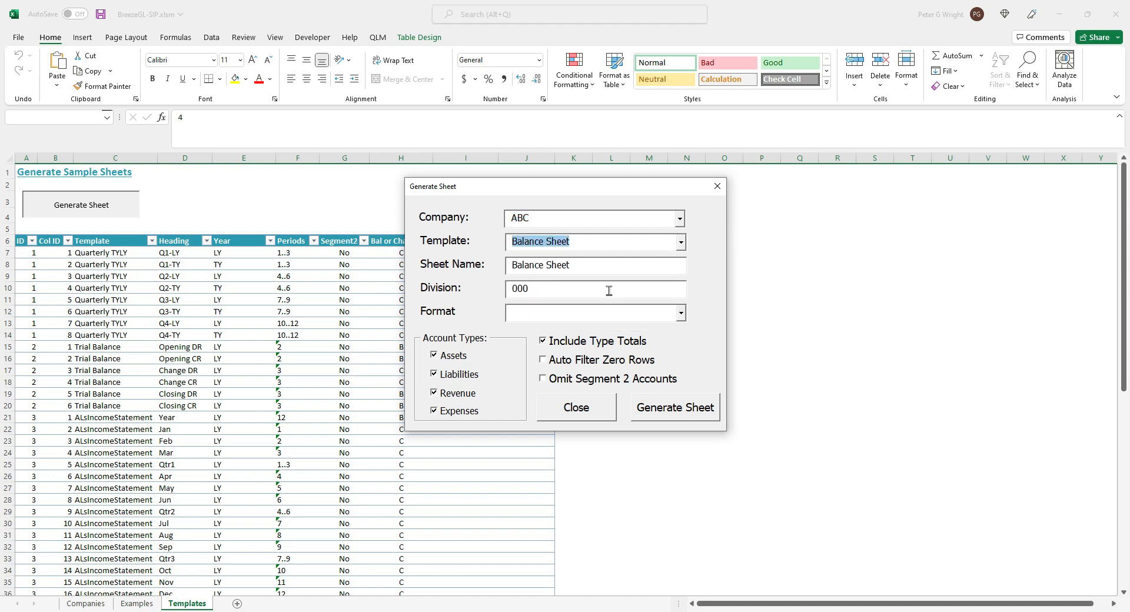
click(681, 313)
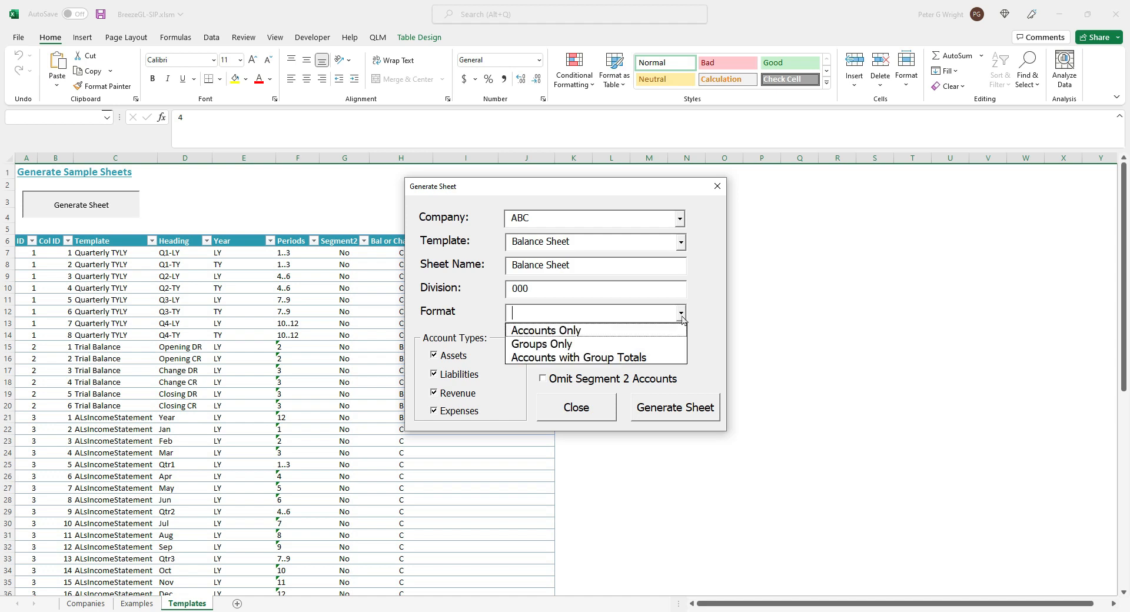
click(597, 358)
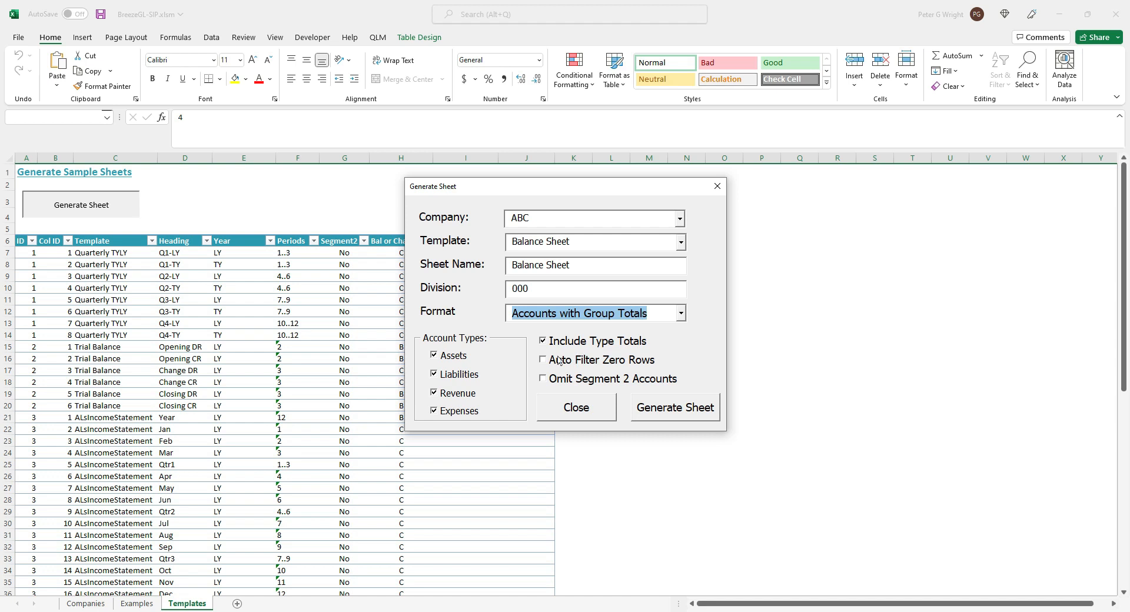
Exclude the Revenue and Expenses account types and generate the Balance Sheet.
click(436, 394)
click(436, 412)
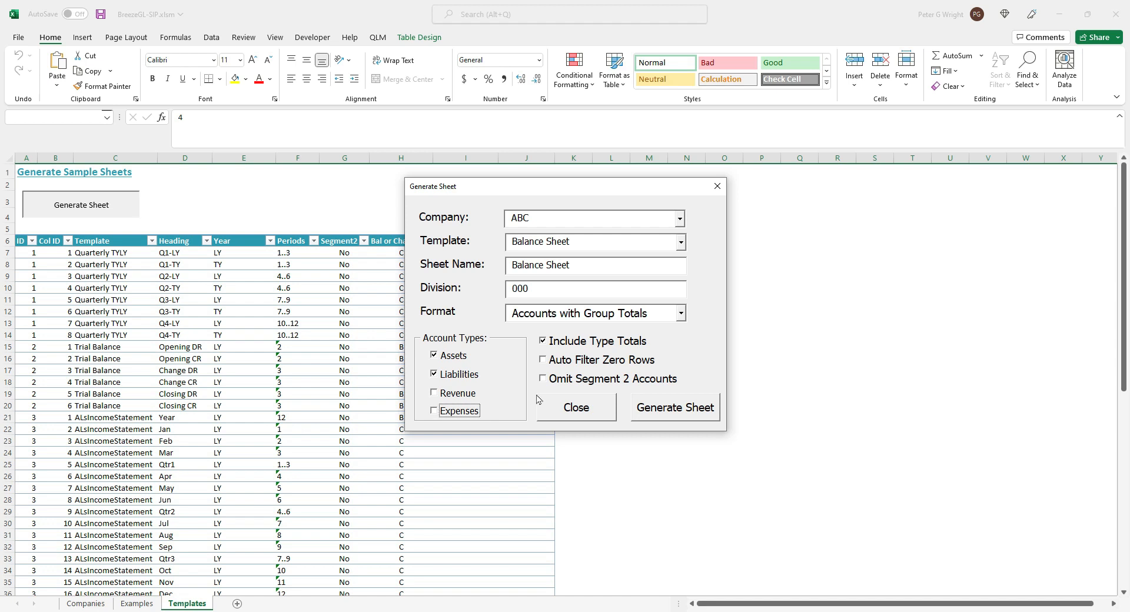
click(665, 418)
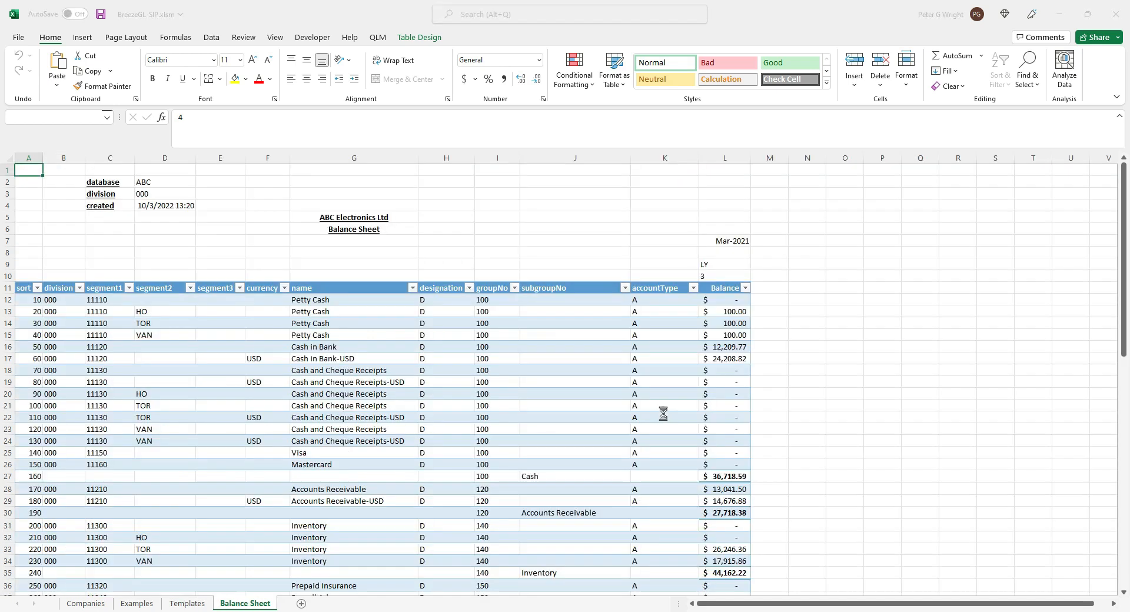
click(589, 349)
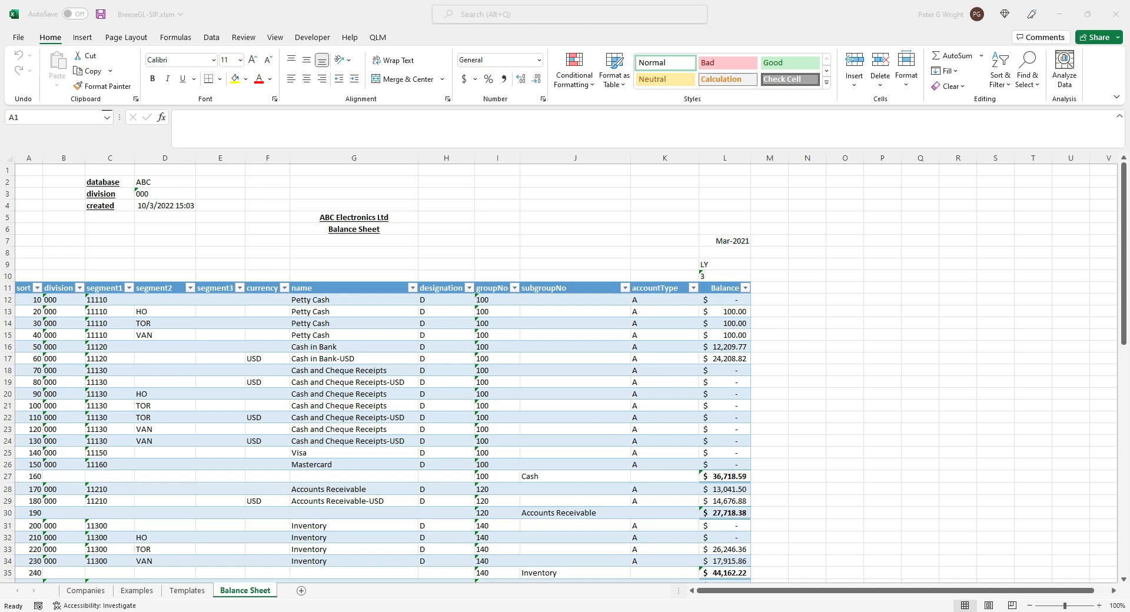
Hide the sort and division columns (A and B) on the Balance Sheet.
click(27, 158)
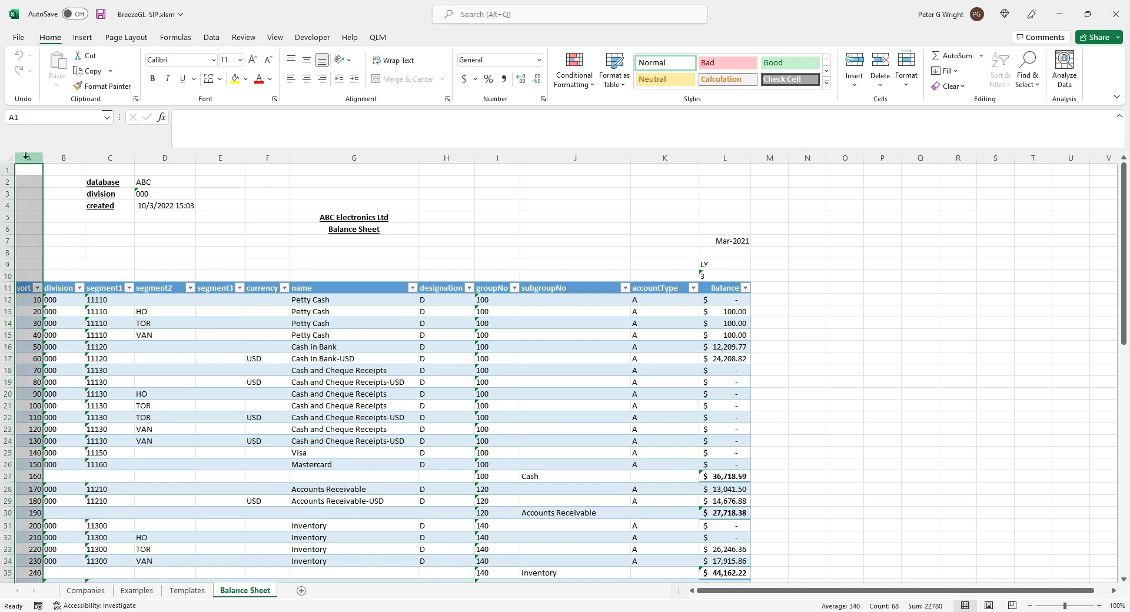
mouse_move(27, 157)
mouse_down()
mouse_move(70, 158)
mouse_move(27, 156)
mouse_up()
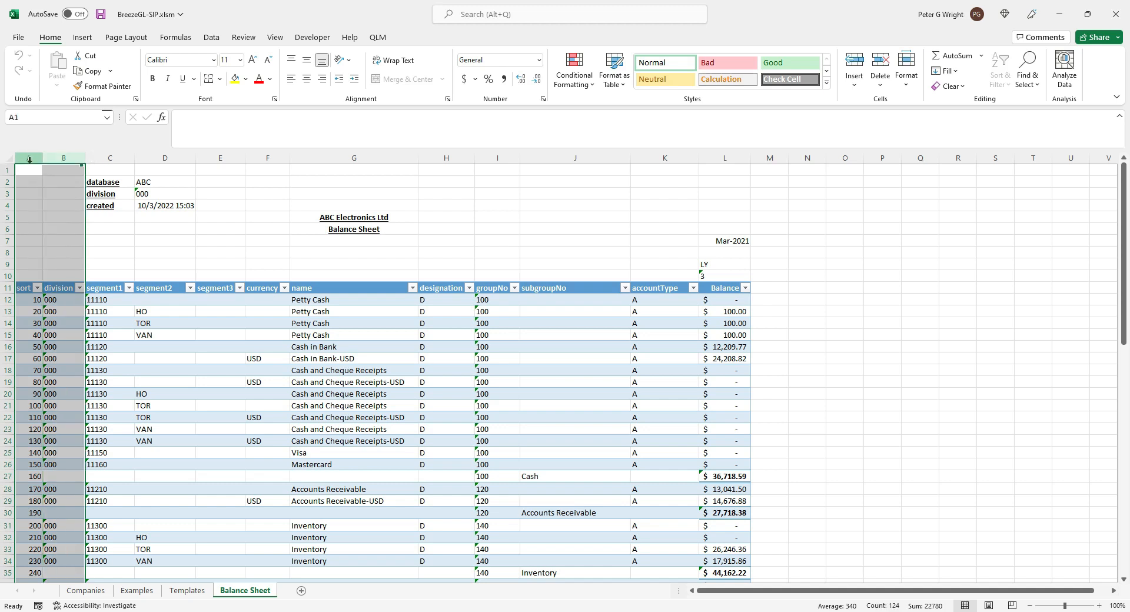
right_click(29, 159)
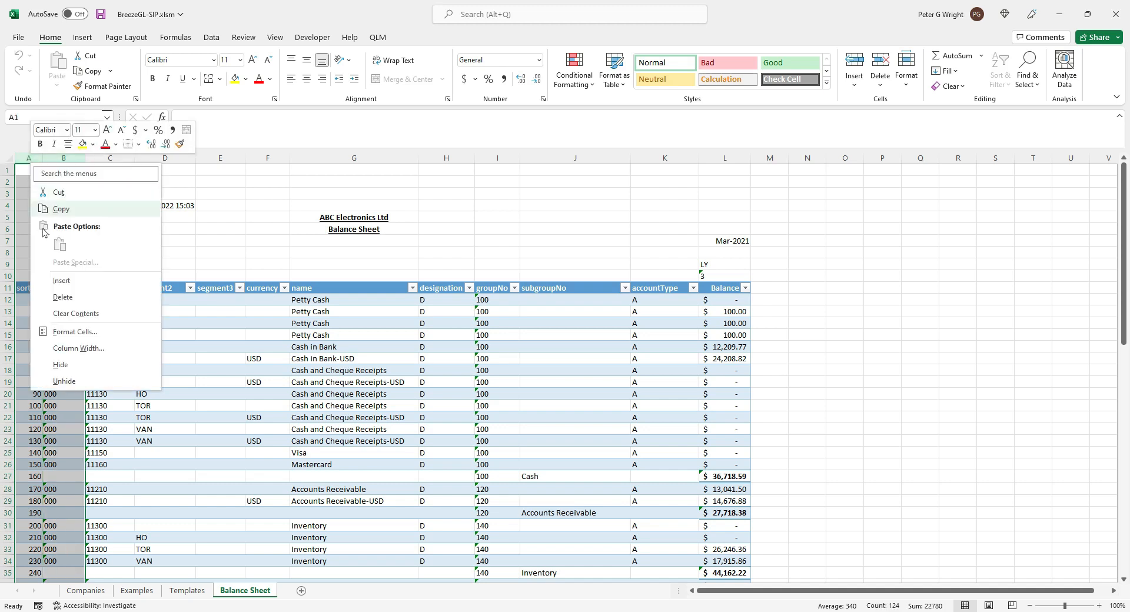
click(70, 366)
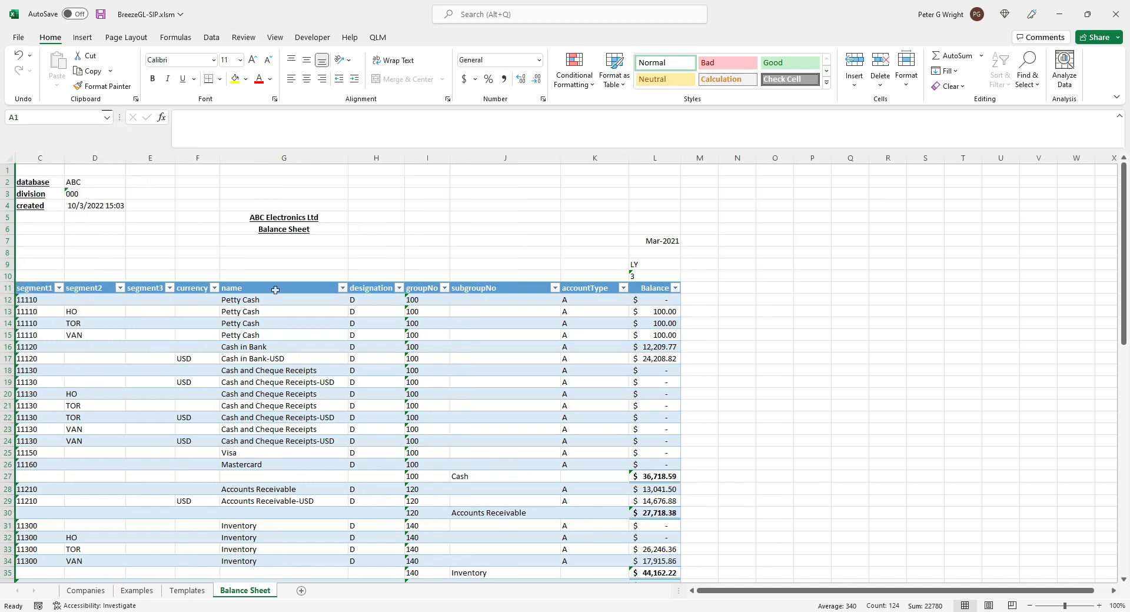
Rename the table's "name" column header as "Description".
click(274, 287)
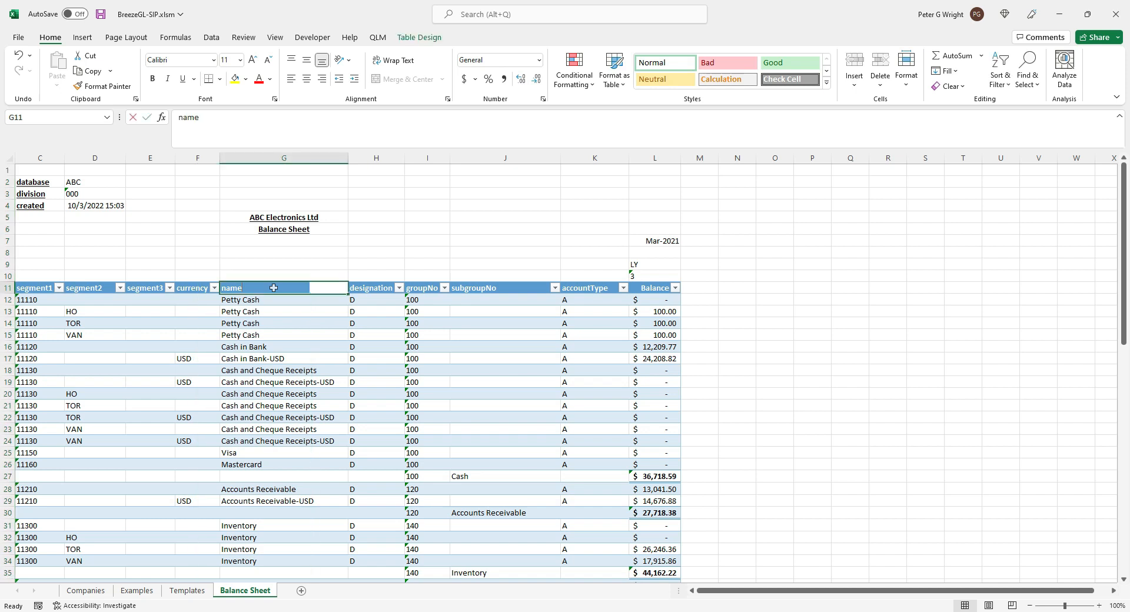
text(Descriptio)
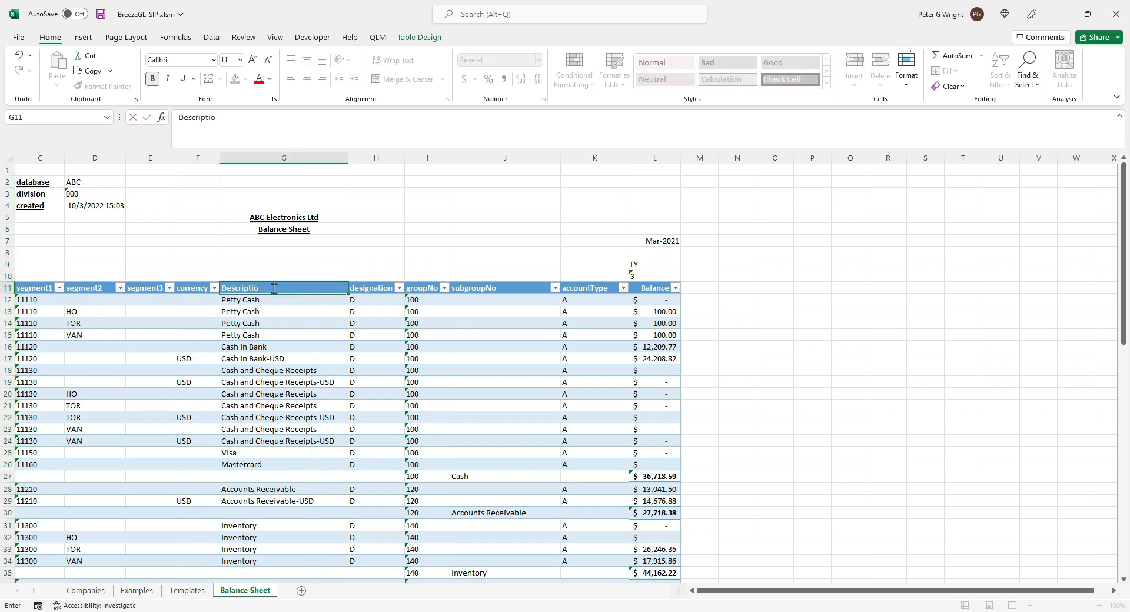
text(n)
key(Tab)
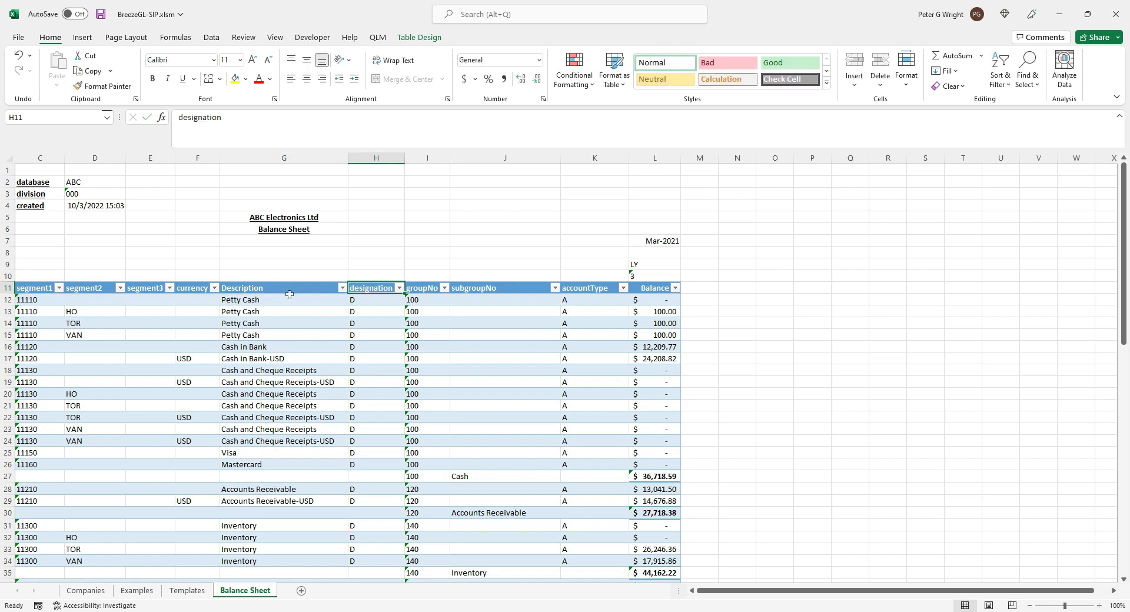
Clear the accountType codes from the asset rows, starting at K12 and stopping above the TOTAL ASSETS row.
scroll(580, 382, down, 4)
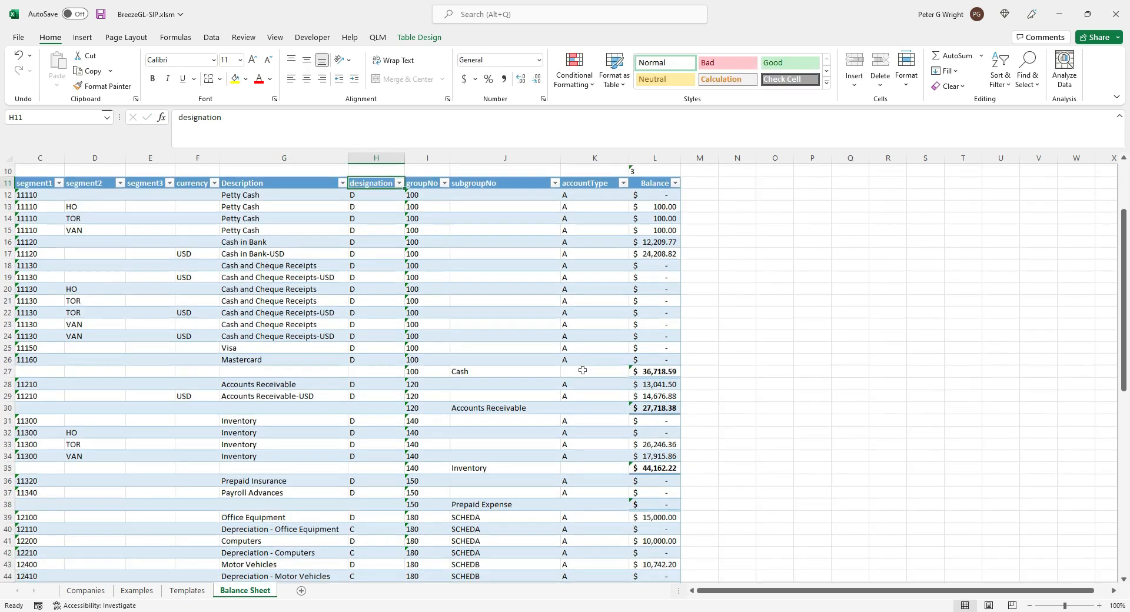
scroll(583, 370, down, 2)
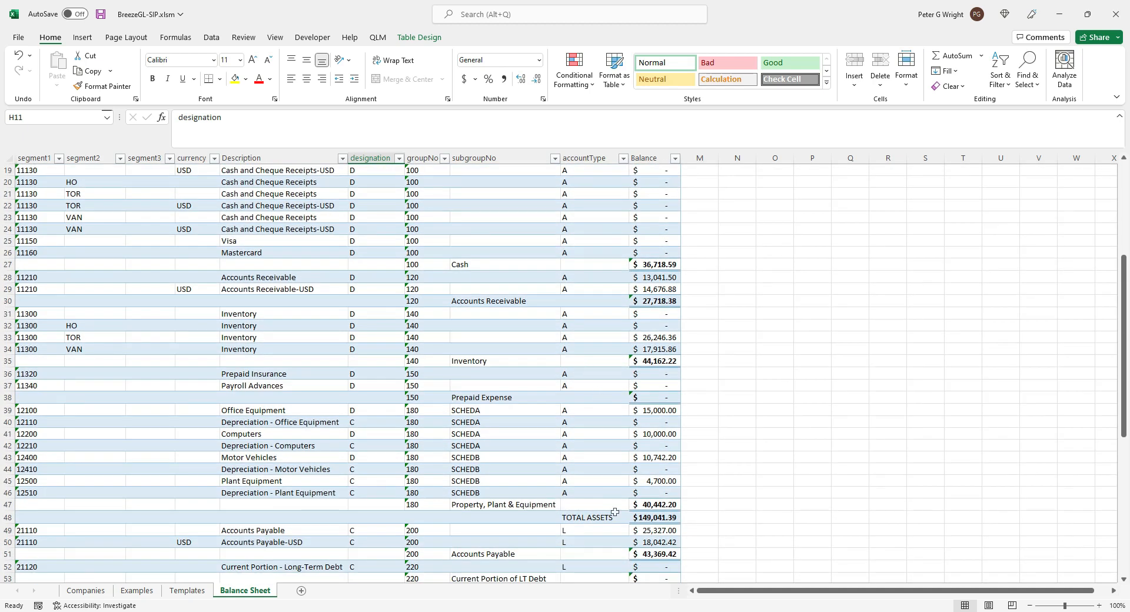
scroll(592, 384, up, 4)
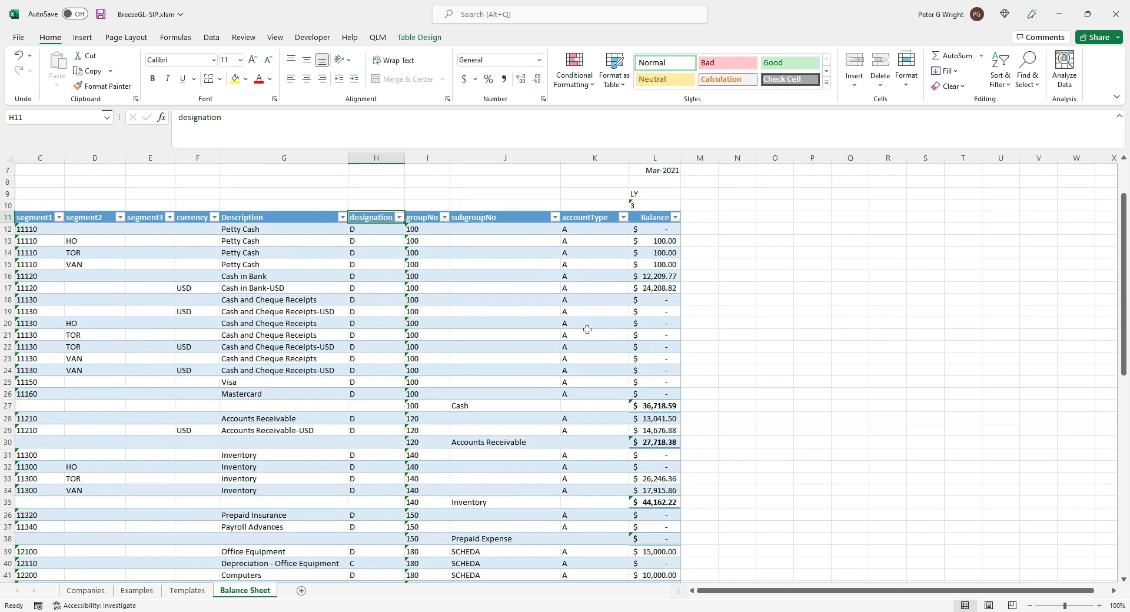
click(585, 230)
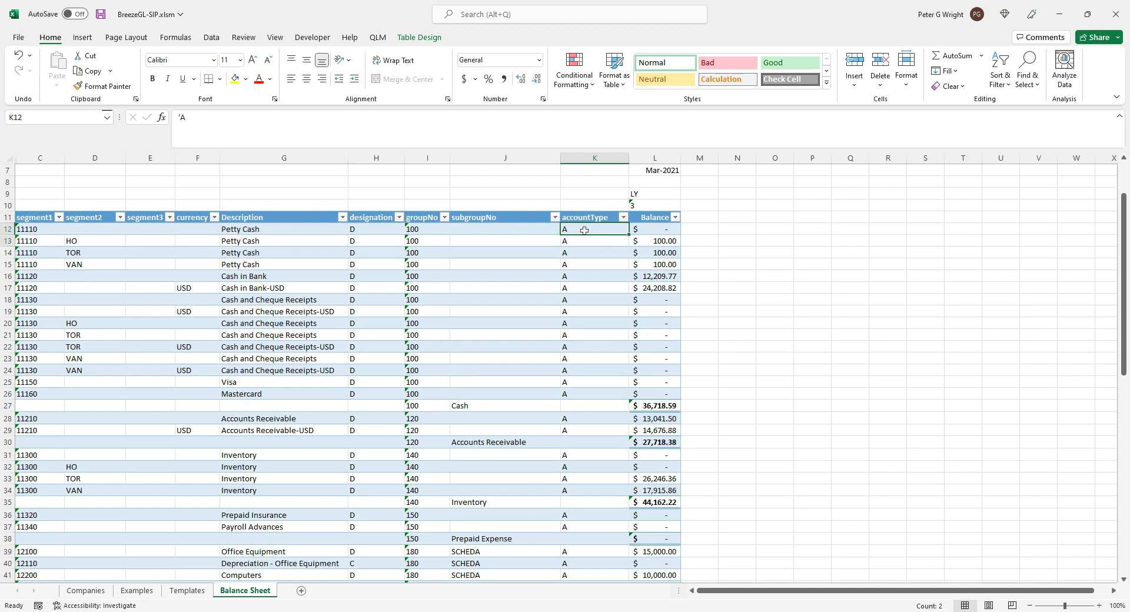
key(shift+Down)
key(shift+Down)
key(shift+Down)
key(shift+Down)
key(shift+Down)
key(shift+Down)
key(shift+Down)
key(shift+Down)
key(shift+Down)
key(shift+Down)
key(shift+Down)
key(shift+Down)
key(shift+Down)
key(shift+Down)
key(shift+Down)
key(shift+Down)
key(shift+Down)
key(shift+Down)
key(shift+Down)
key(shift+Down)
key(shift+Down)
key(shift+Down)
key(shift+Down)
key(shift+Down)
key(shift+Down)
key(shift+Down)
key(shift+Down)
key(shift+Down)
key(shift+Down)
key(shift+Down)
key(shift+Down)
key(shift+Down)
key(shift+Down)
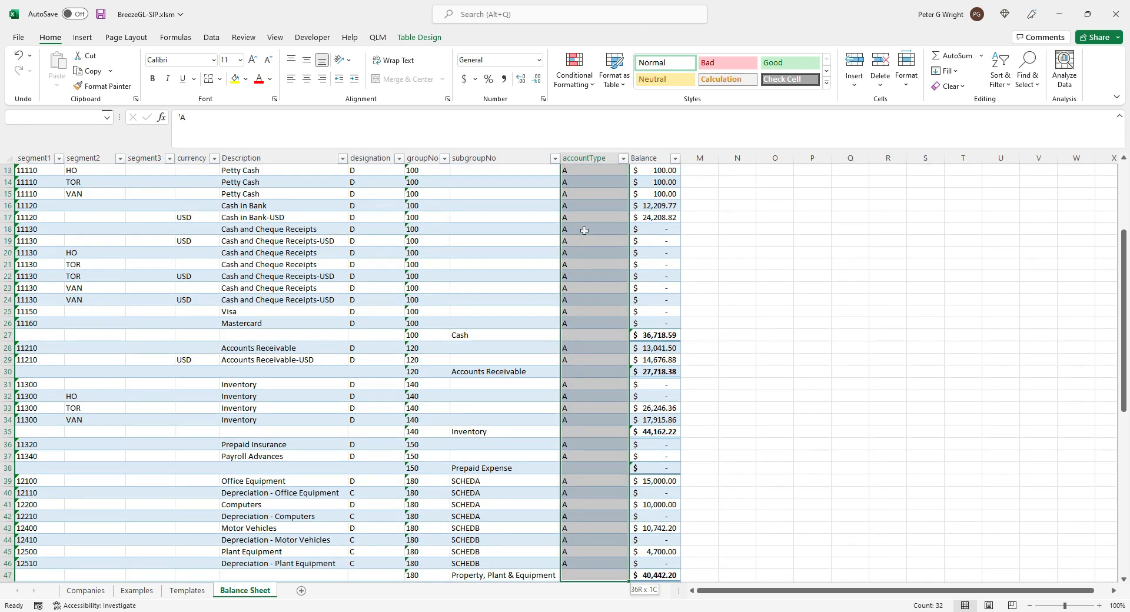
key(Delete)
Filter the Balance column to hide the rows with zero amounts.
scroll(585, 230, up, 4)
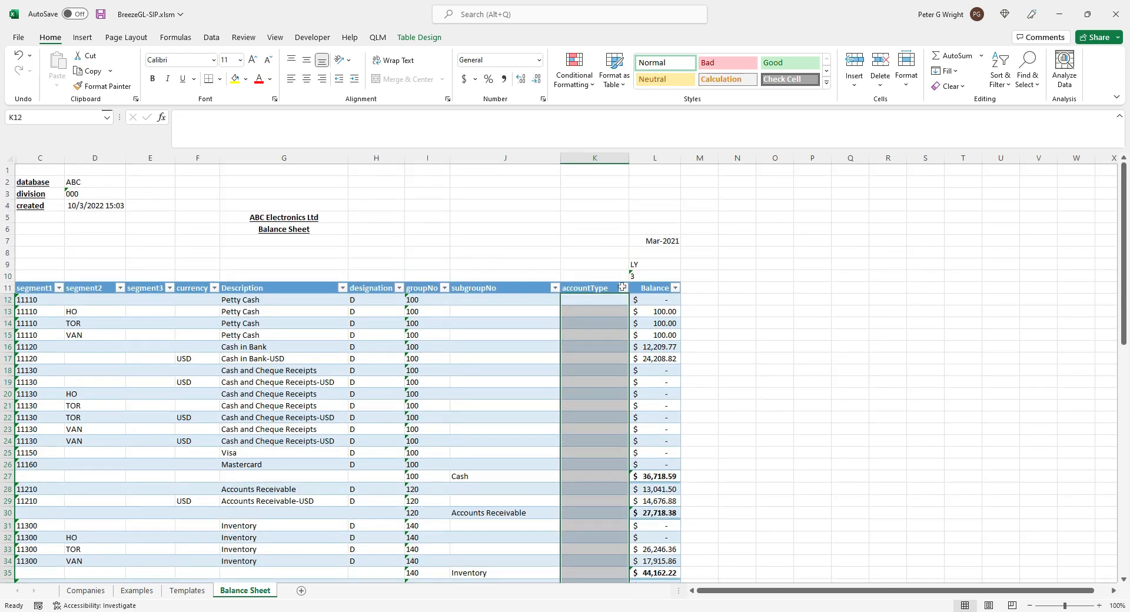
click(650, 288)
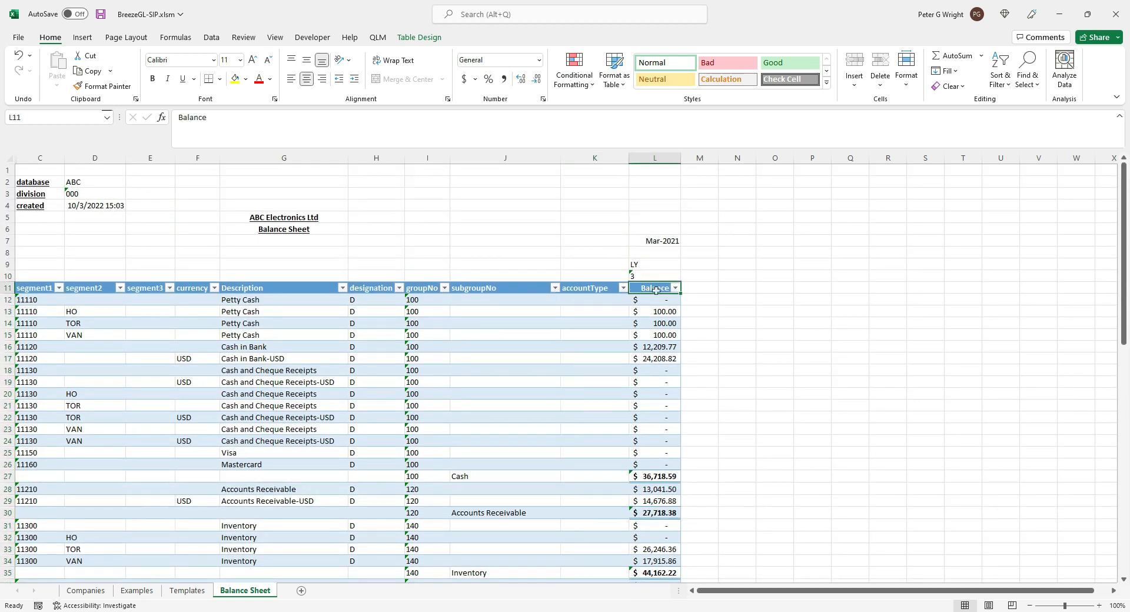
click(676, 289)
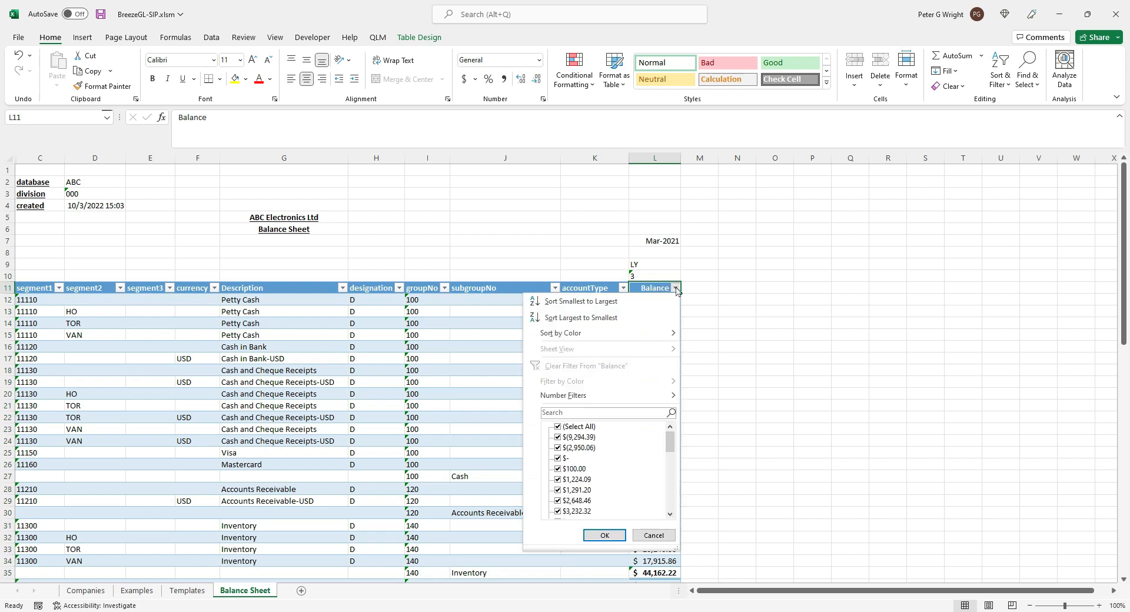
click(558, 458)
click(604, 535)
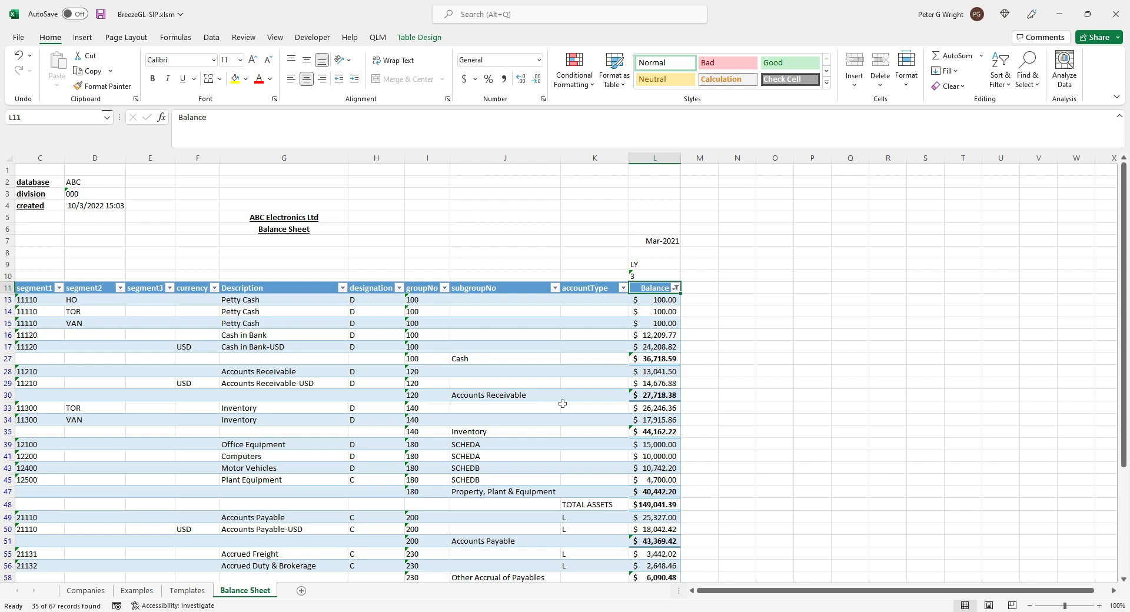
Include the zero amounts in the Balance column filter again.
click(675, 288)
click(558, 459)
click(604, 535)
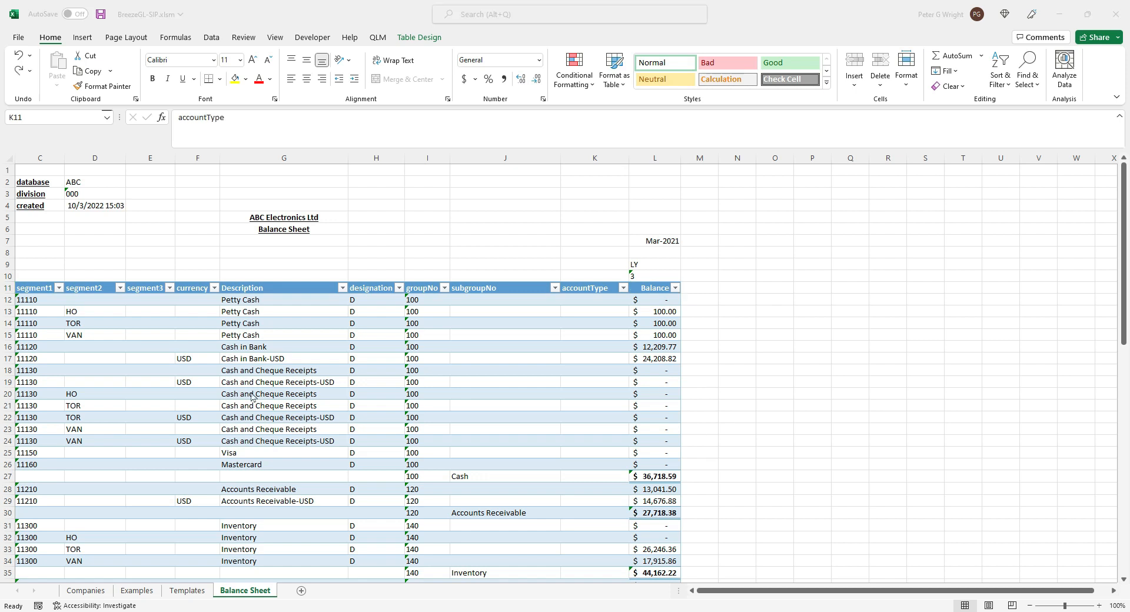
Add a table column headed "This Year" in M11, next to the Balance column.
click(701, 287)
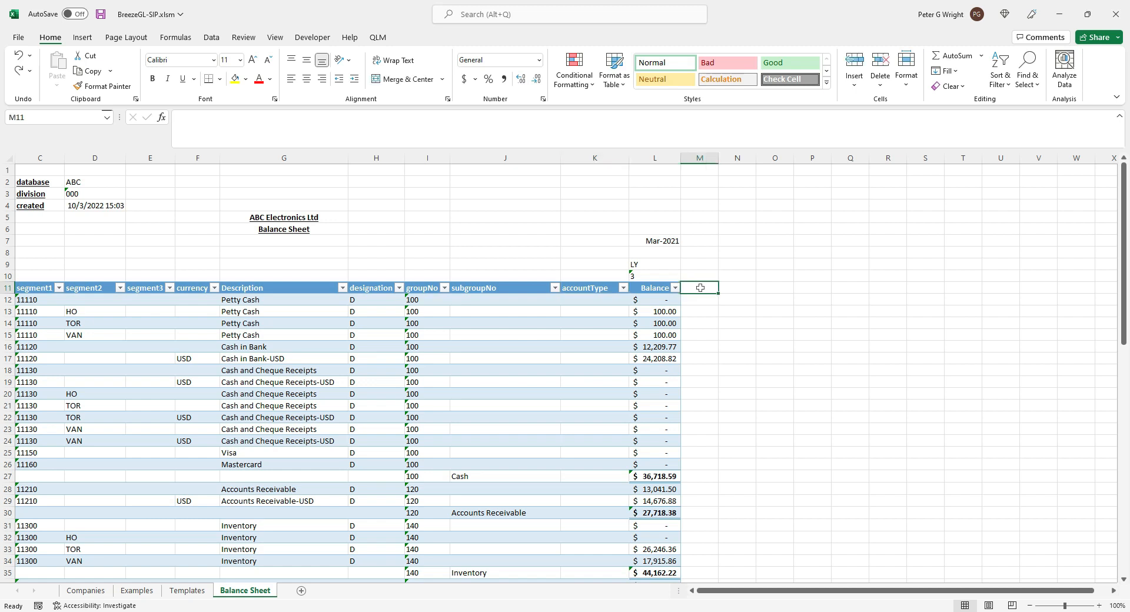
text(This Yea)
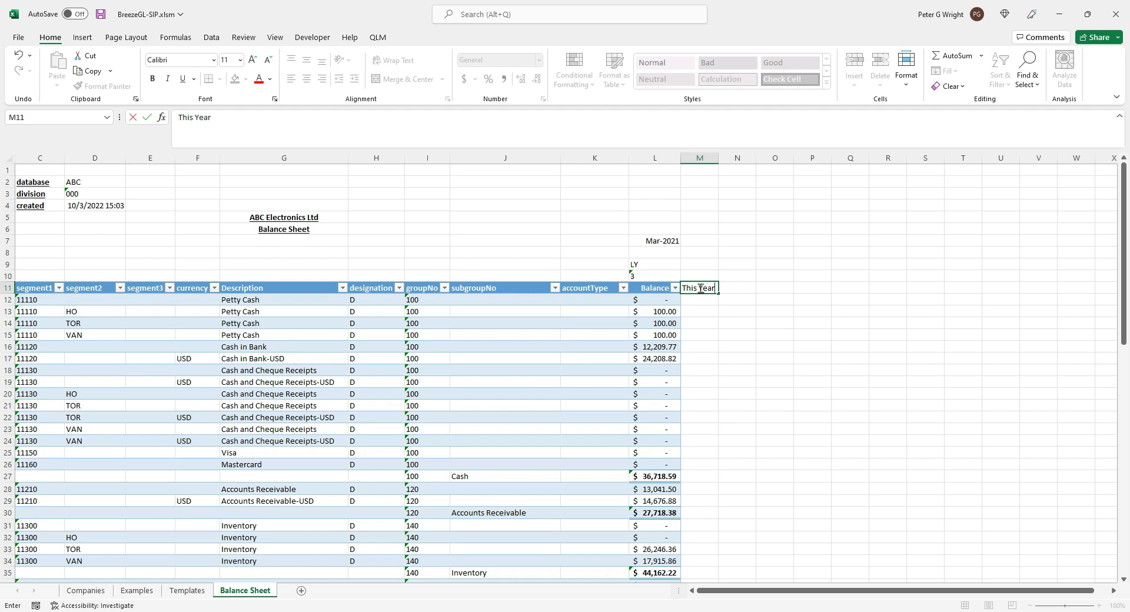
text(r)
key(Tab)
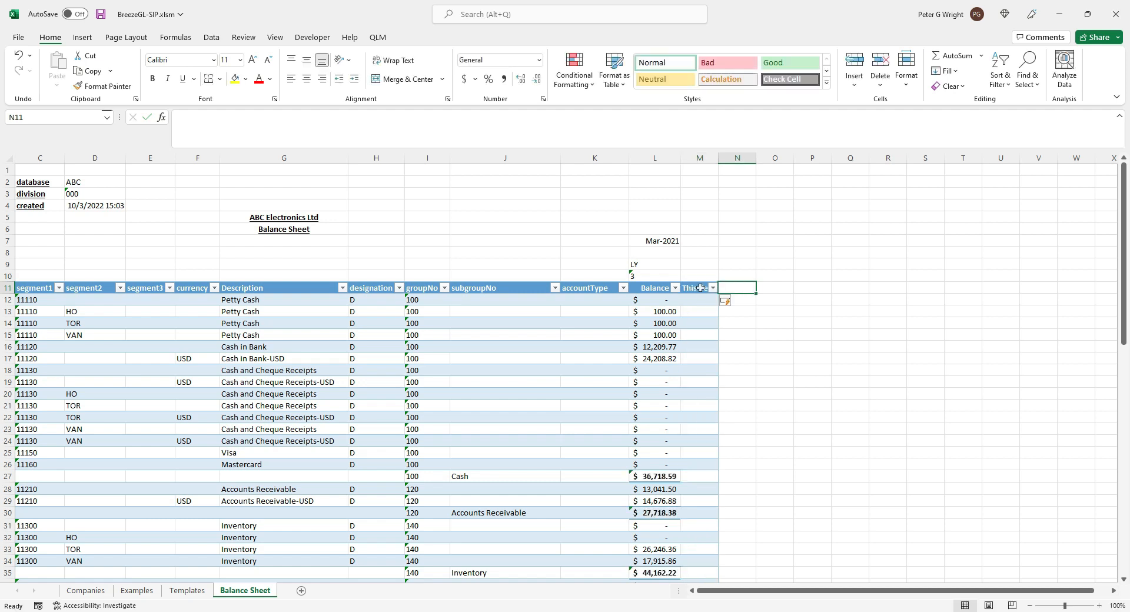
Inspect the GetValue formula in L13 of the Balance column and the cells it references.
click(657, 315)
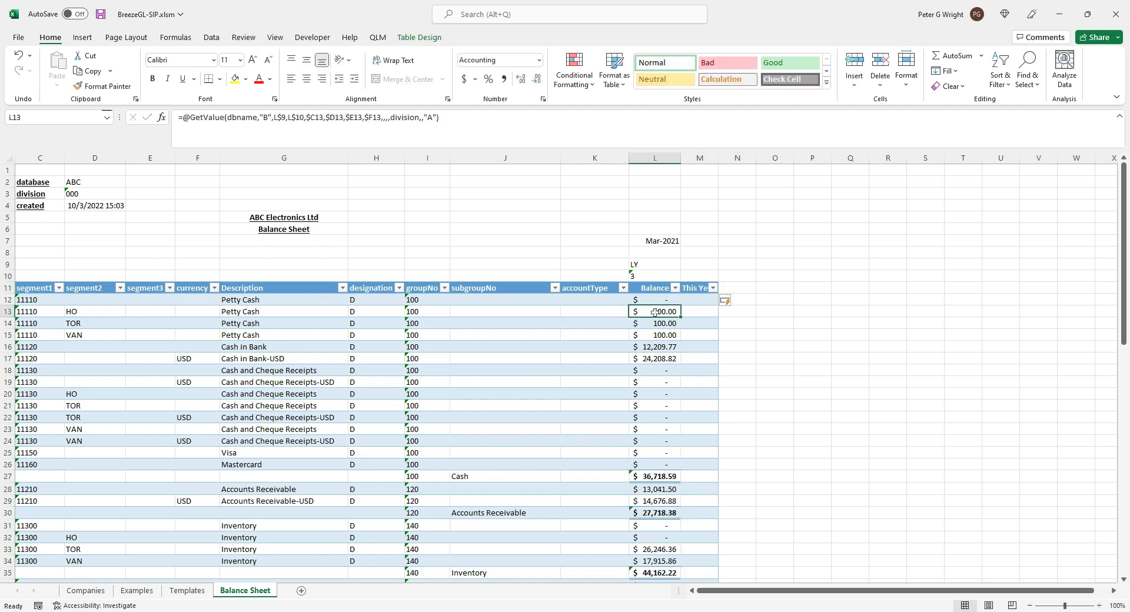
double_click(656, 313)
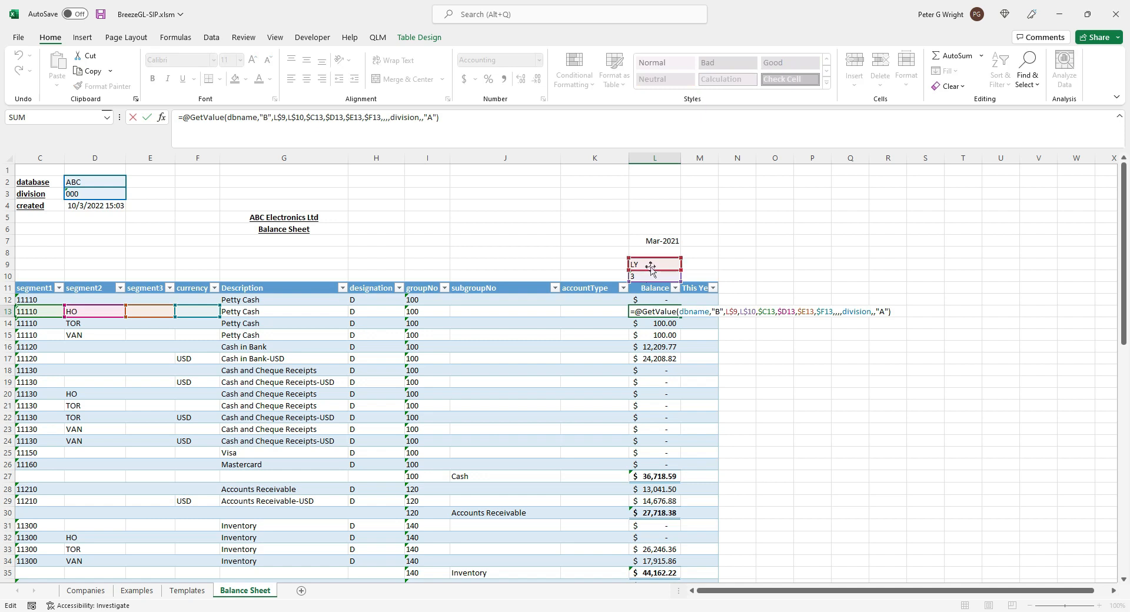
key(Escape)
Enter the year code TY in M9 and period 3 in M10 above the This Year column.
click(699, 266)
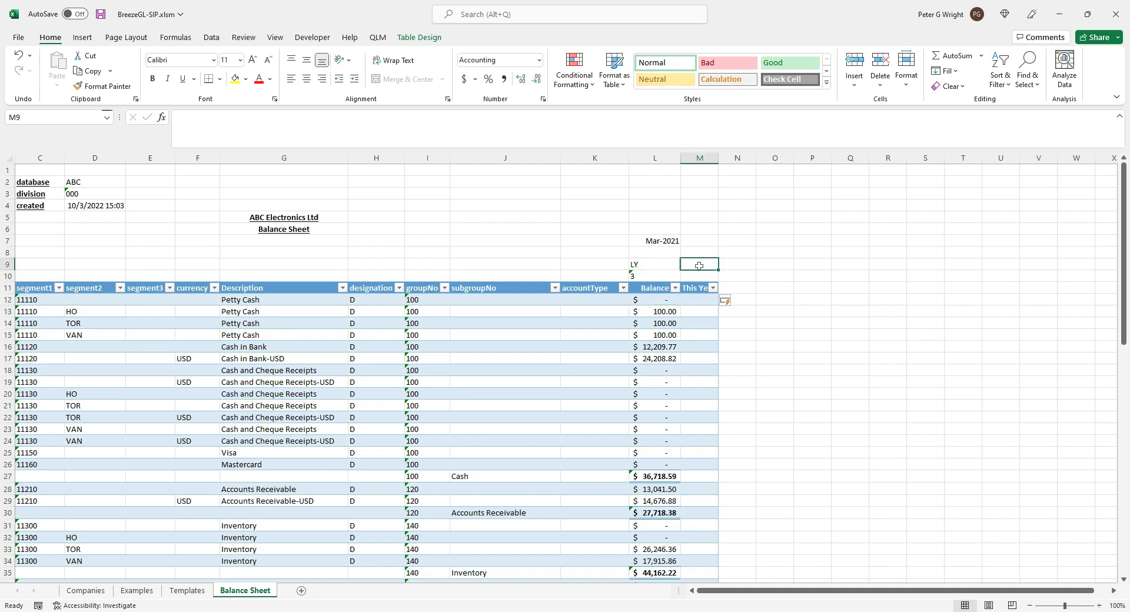
text(TY)
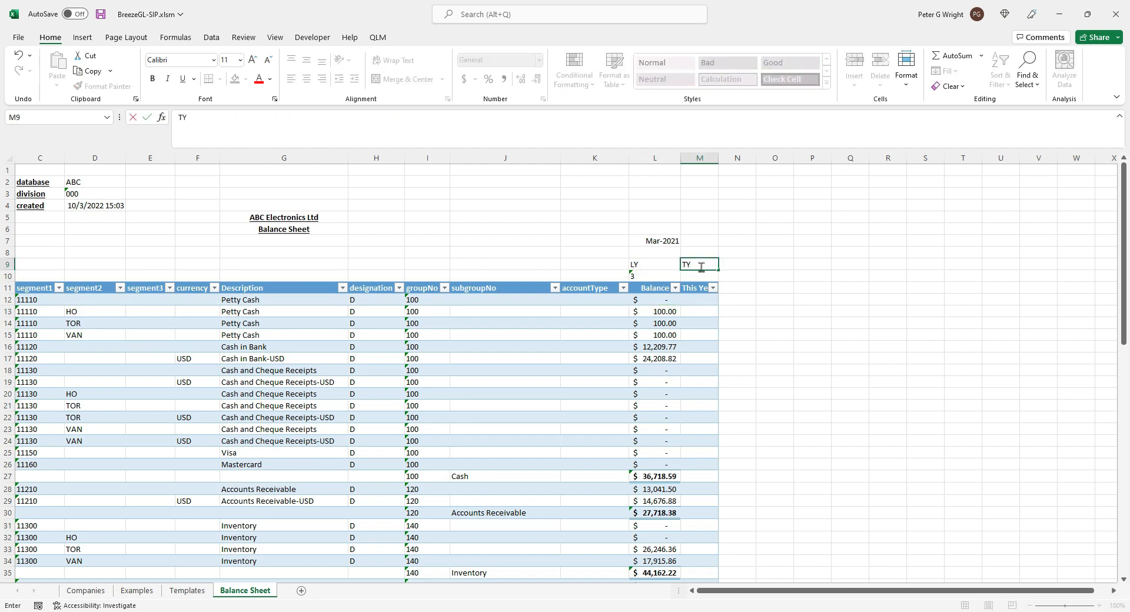
key(Return)
text(3)
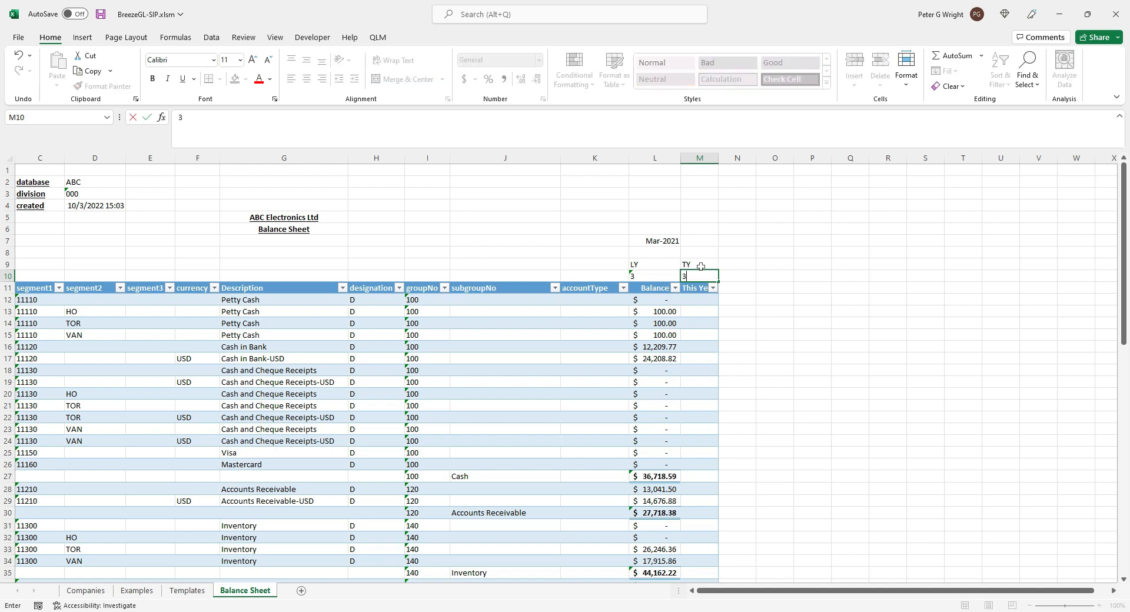
key(Tab)
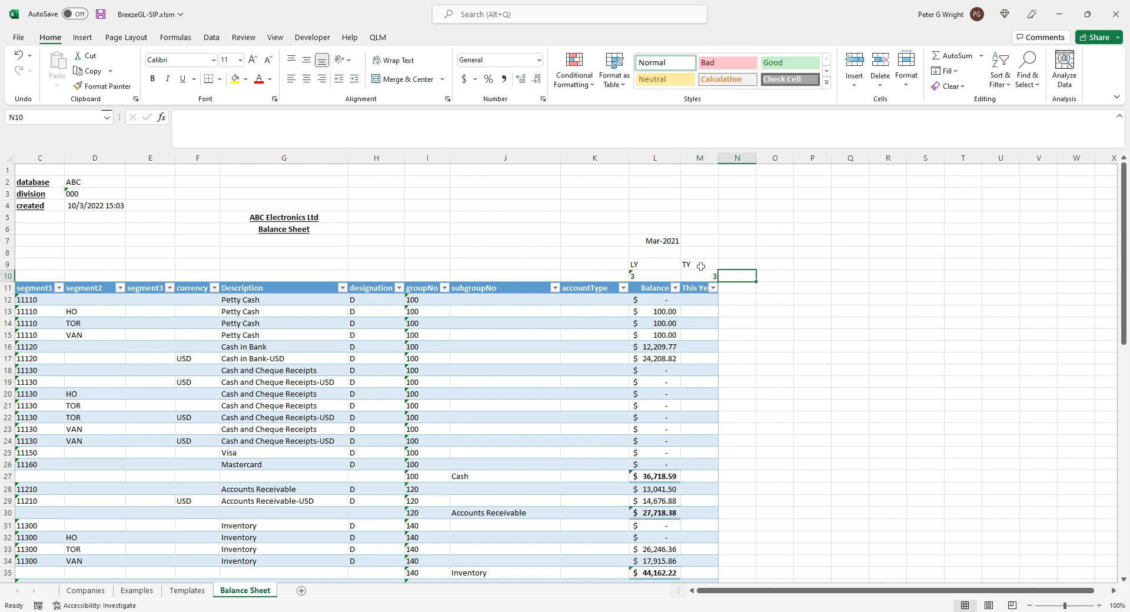
Fill the Balance formulas from L12 through the TOTAL LIABILITIES row across into the This Year column.
click(659, 300)
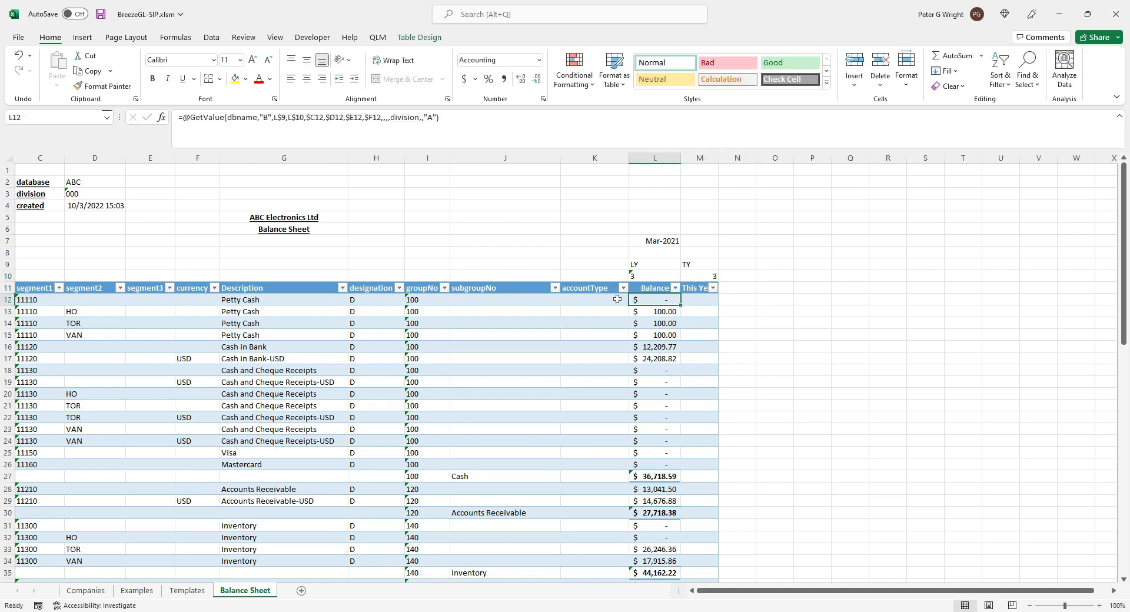
key(shift+Down)
key(shift+Down)
key(shift+Down)
key(shift+Down)
key(shift+Down)
key(shift+Down)
key(shift+Down)
key(shift+Down)
key(shift+Down)
key(shift+Down)
key(shift+Down)
key(shift+Down)
key(shift+Down)
key(shift+Down)
key(shift+Down)
key(shift+Down)
key(shift+Down)
key(shift+Down)
key(shift+Down)
key(shift+Down)
key(shift+Up)
key(shift+Up)
key(shift+Down)
key(shift+Down)
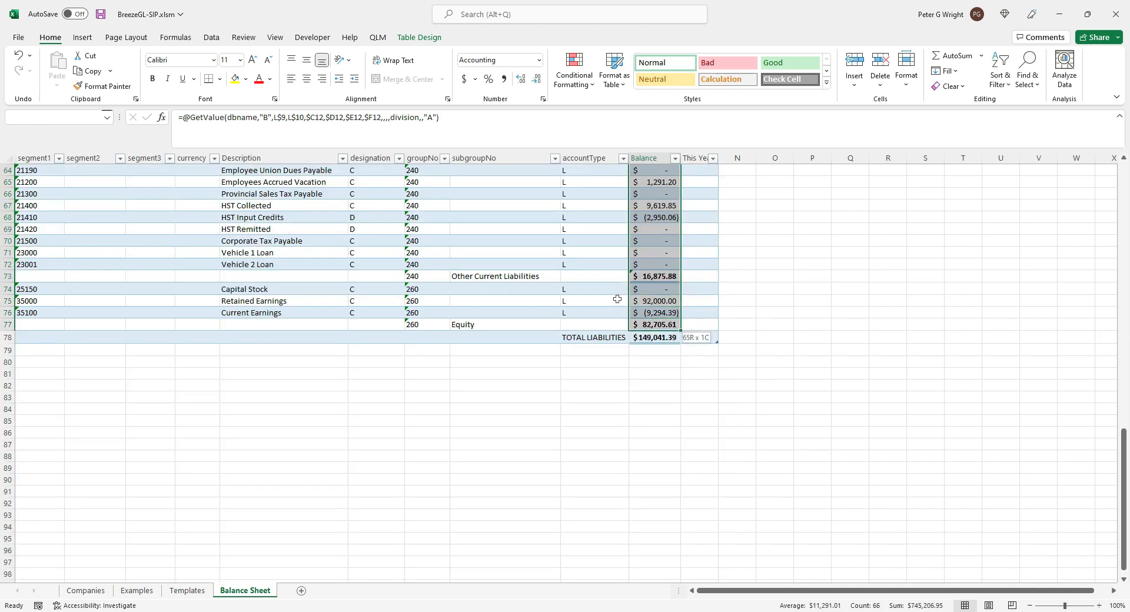
key(shift+Down)
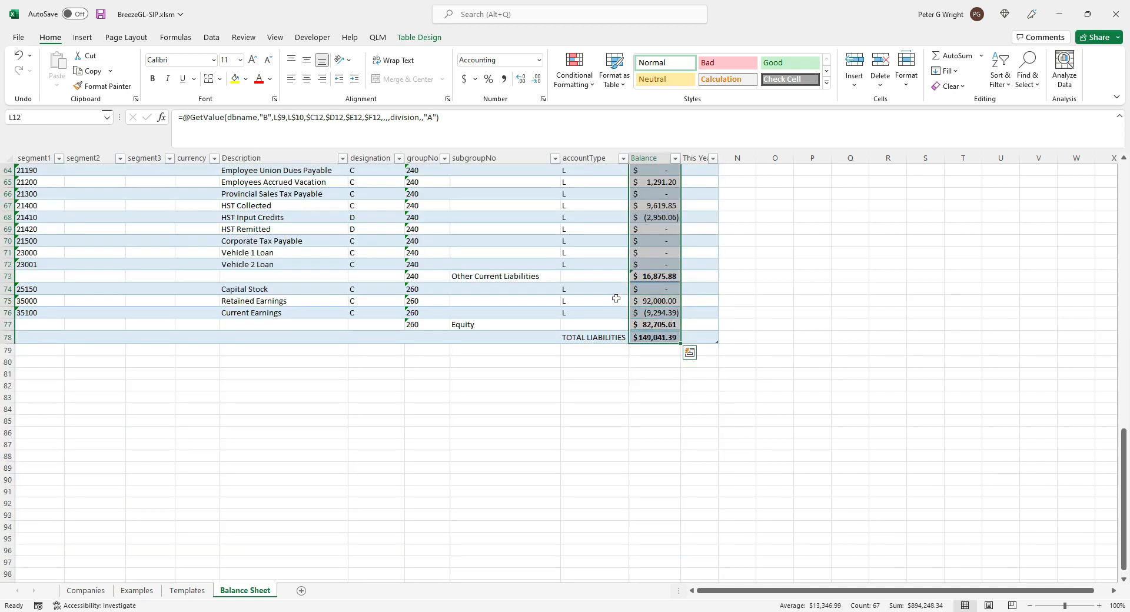
drag(682, 343, 717, 342)
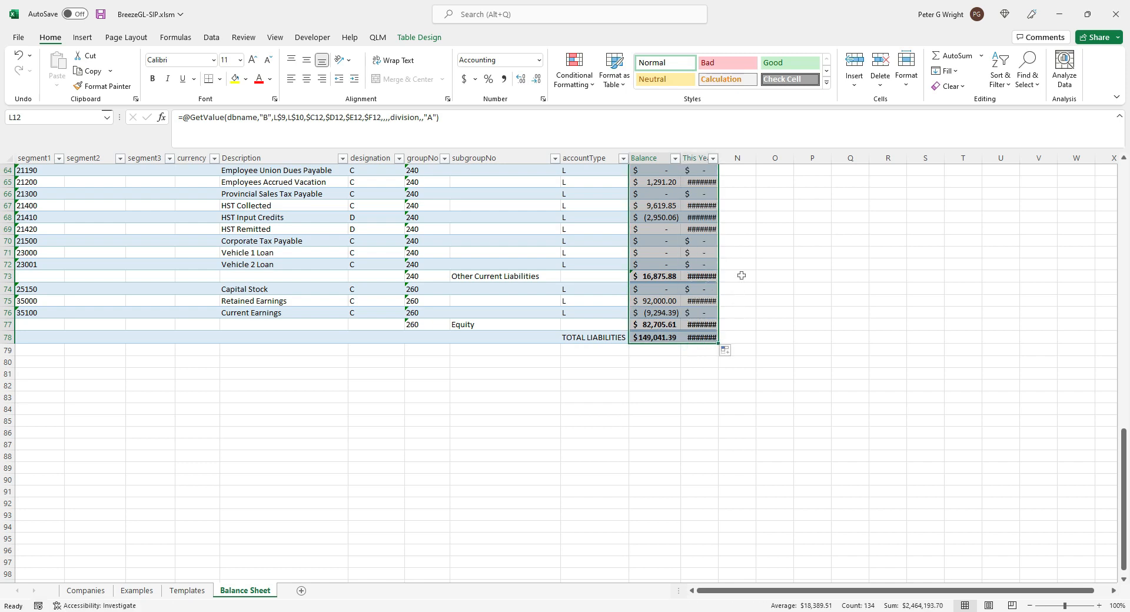
Widen the This Year column so its amounts fit.
drag(719, 158, 752, 232)
scroll(753, 233, up, 12)
scroll(753, 234, up, 8)
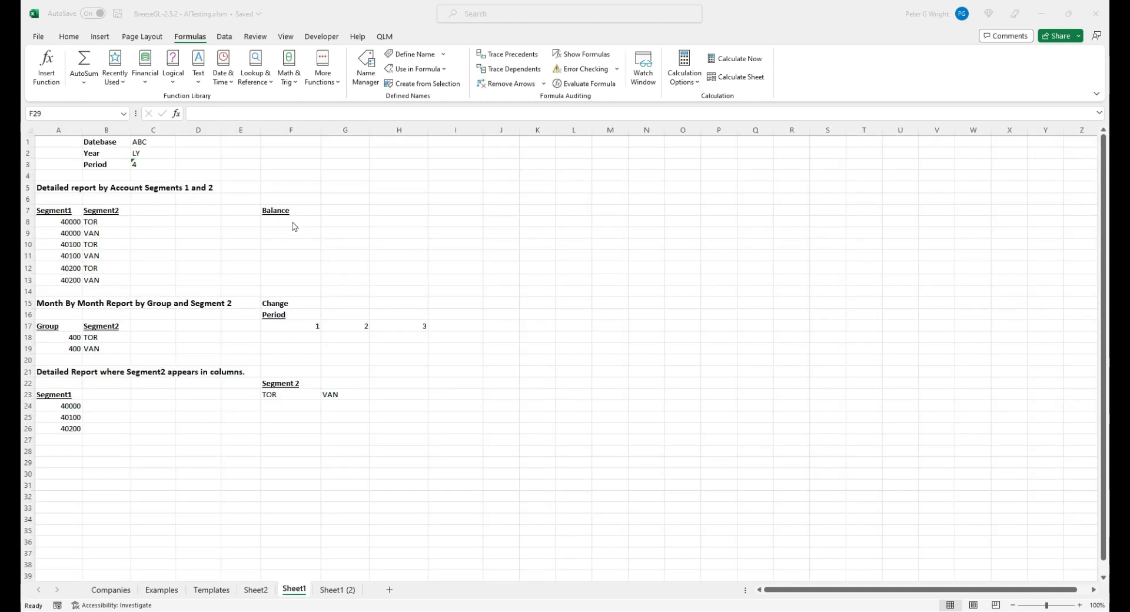
Open the GetValue Wizard for cell F8 on Sheet1 and move it clear of the report layout.
click(301, 221)
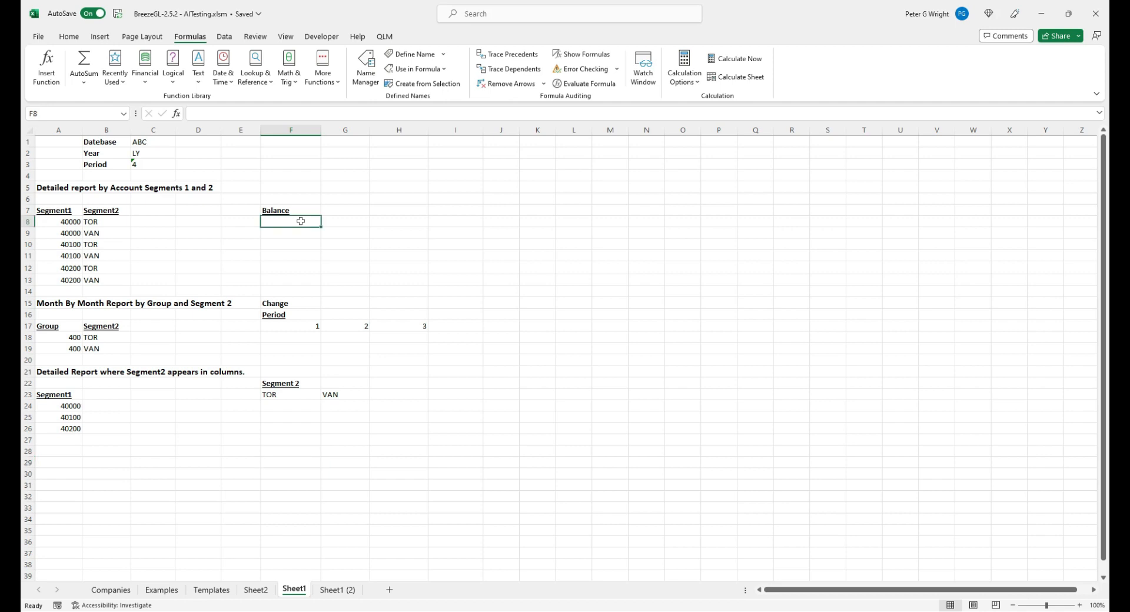
key(ctrl+shift+g)
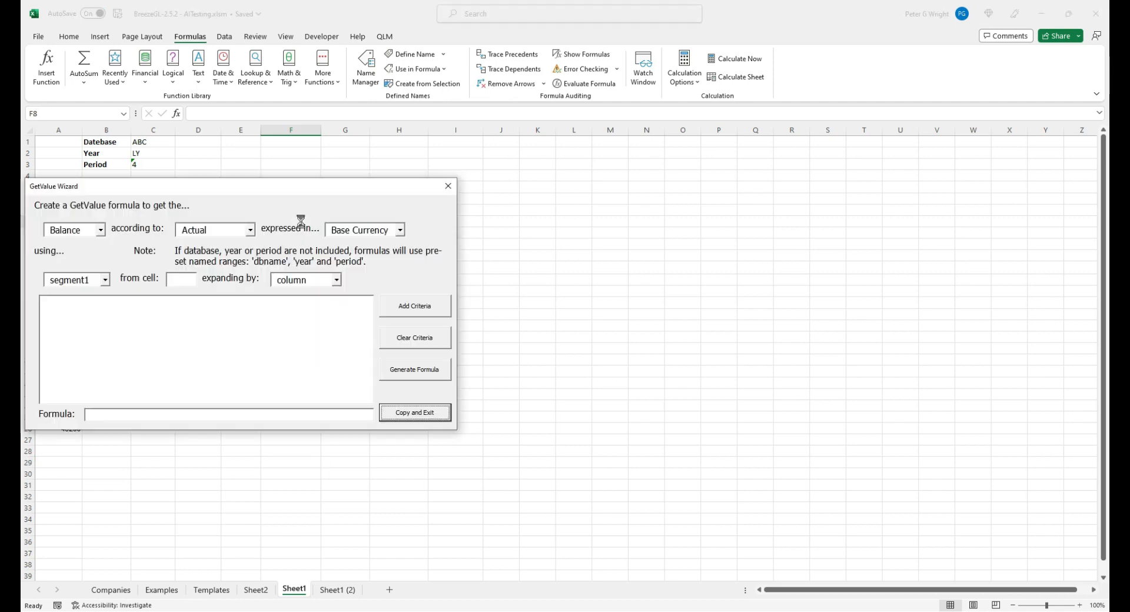
drag(243, 187, 618, 177)
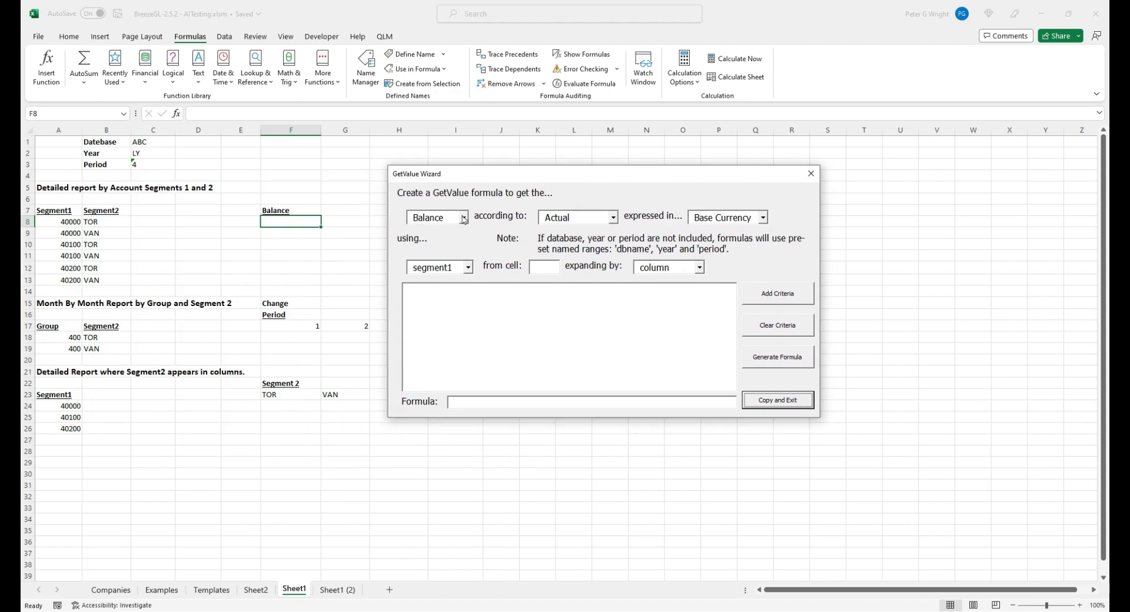
Review the wizard's choices for balance or change, data source, currency and criteria fields.
click(464, 218)
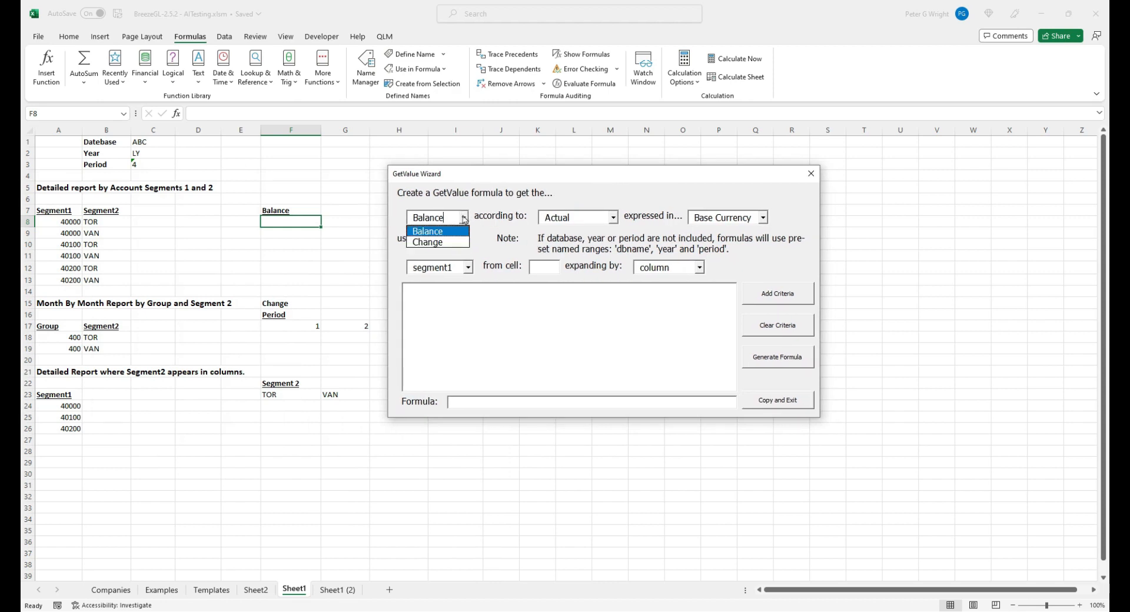
click(613, 218)
click(613, 218)
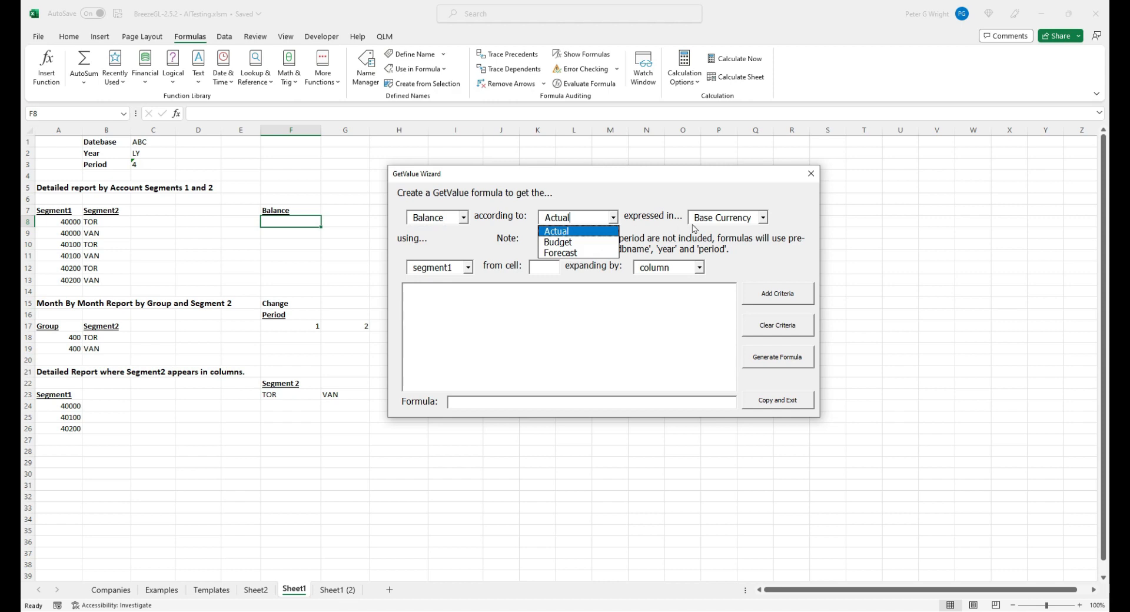
click(763, 217)
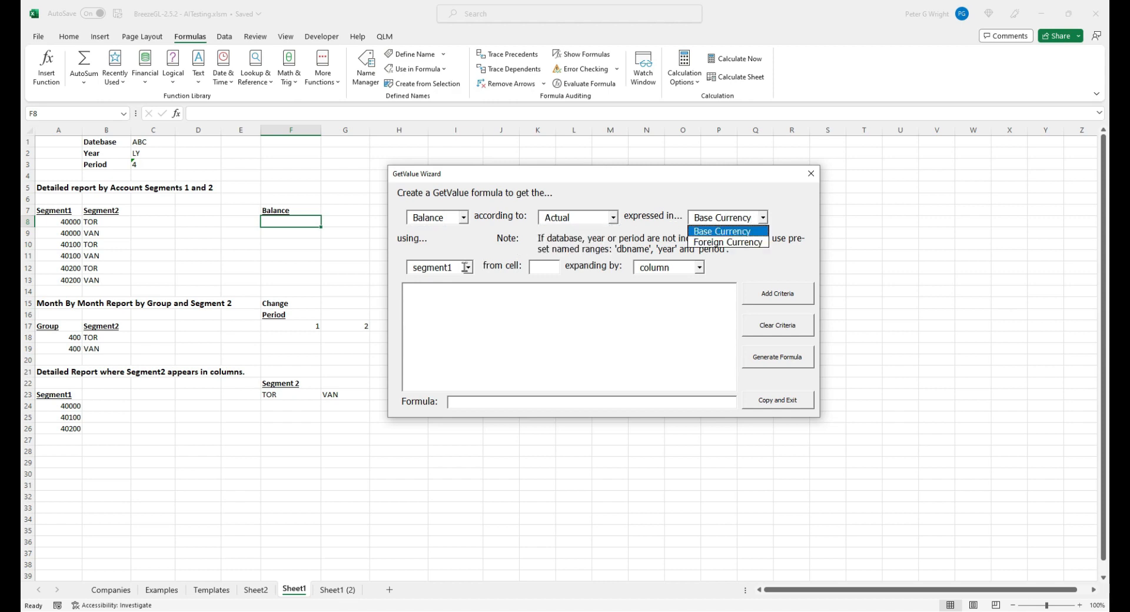
click(468, 270)
click(468, 270)
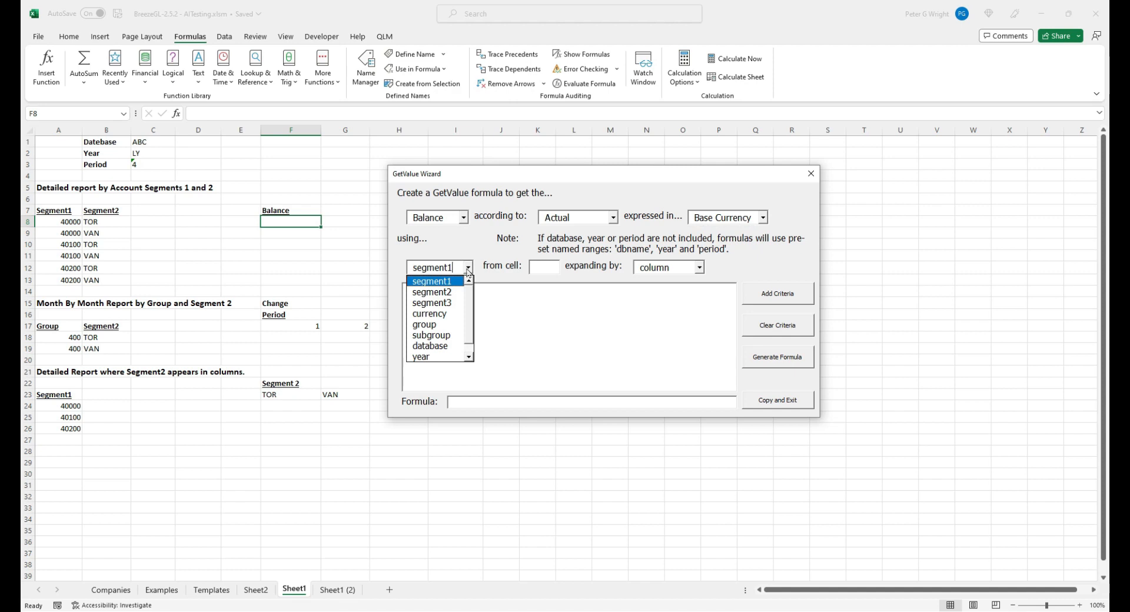
click(459, 255)
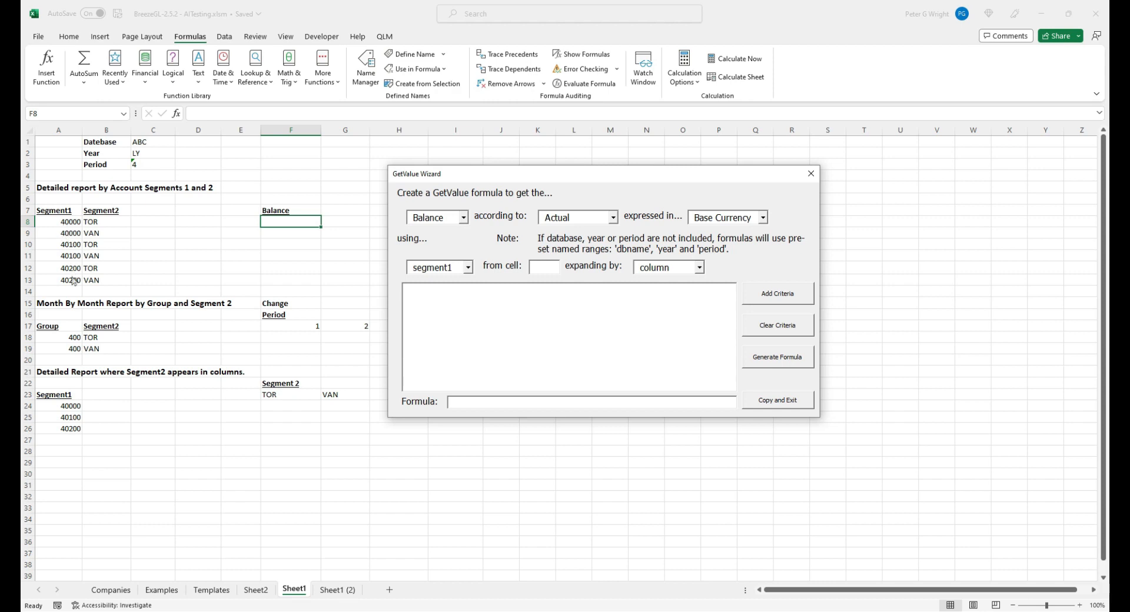
Add a segment1 criterion from cell A8, expanding by column.
click(546, 268)
text(A8)
click(763, 294)
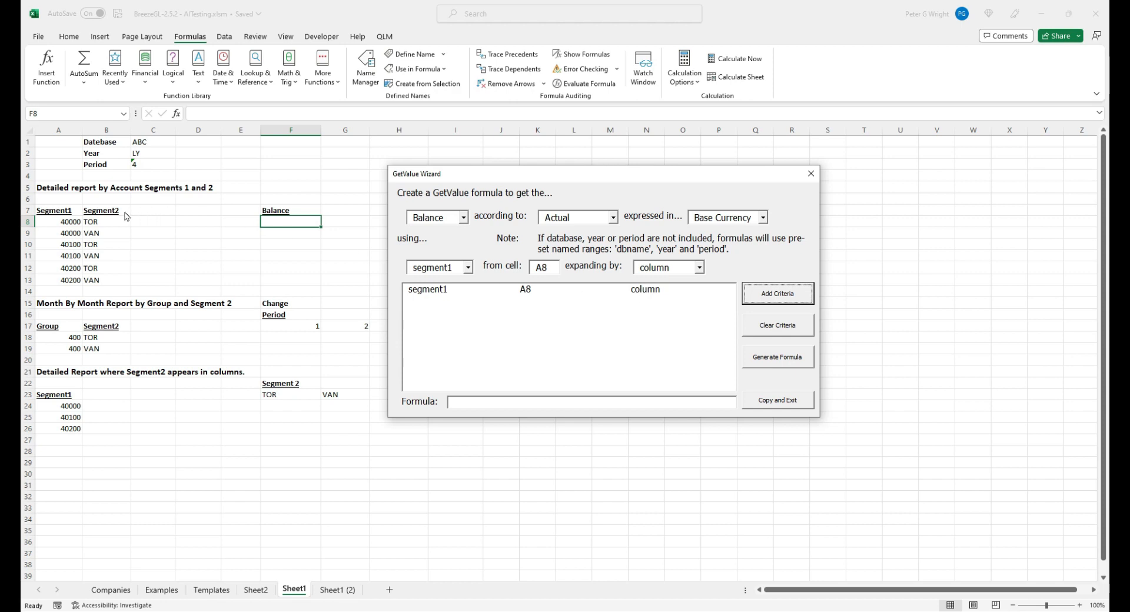
Add a segment2 criterion from cell B8, expanding by column.
click(468, 268)
click(454, 291)
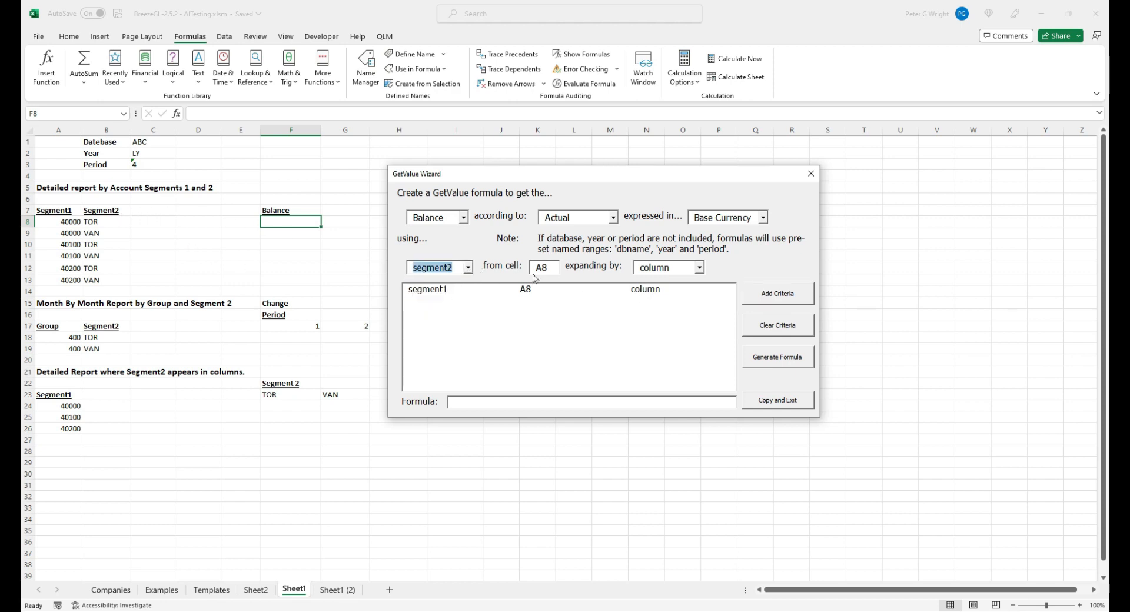
click(541, 268)
text(B)
key(Tab)
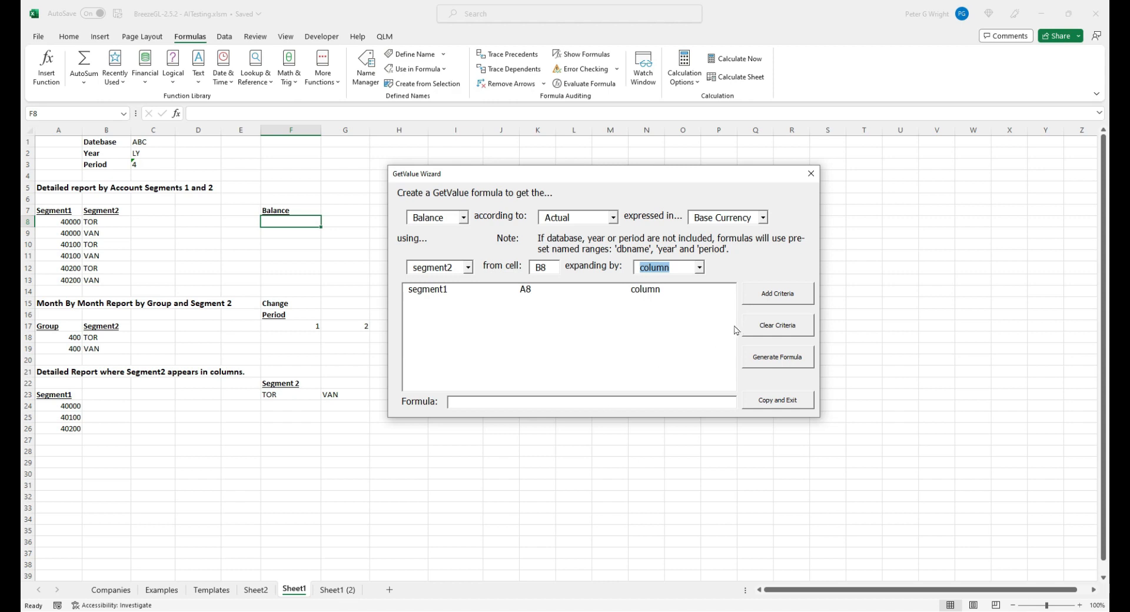
click(763, 297)
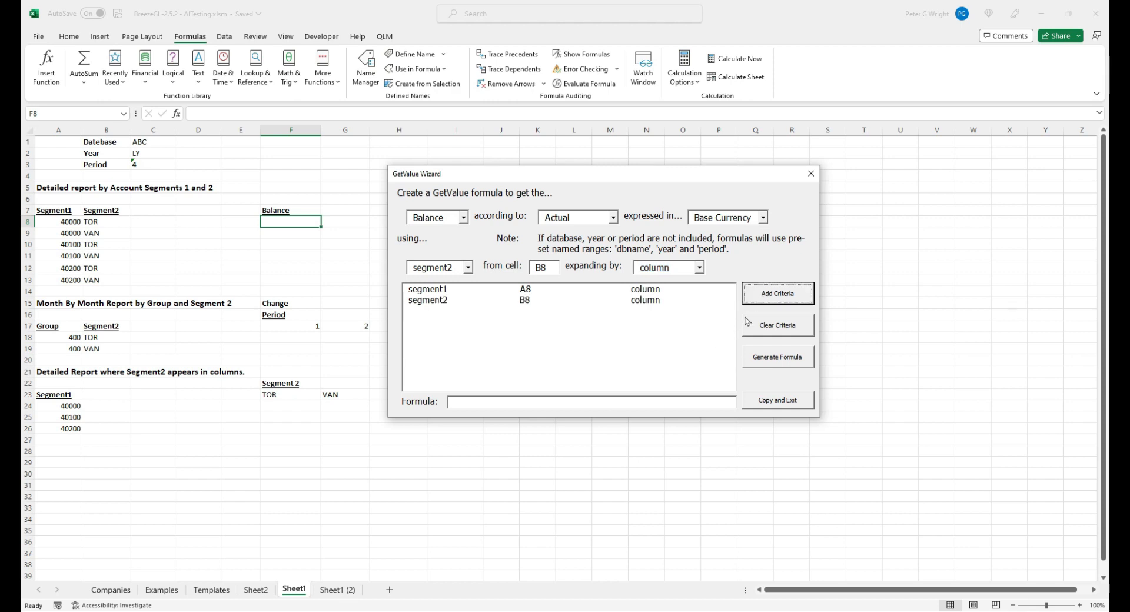
Generate the GetValue formula, place it in F8 and fill it down to F13.
click(780, 360)
click(775, 403)
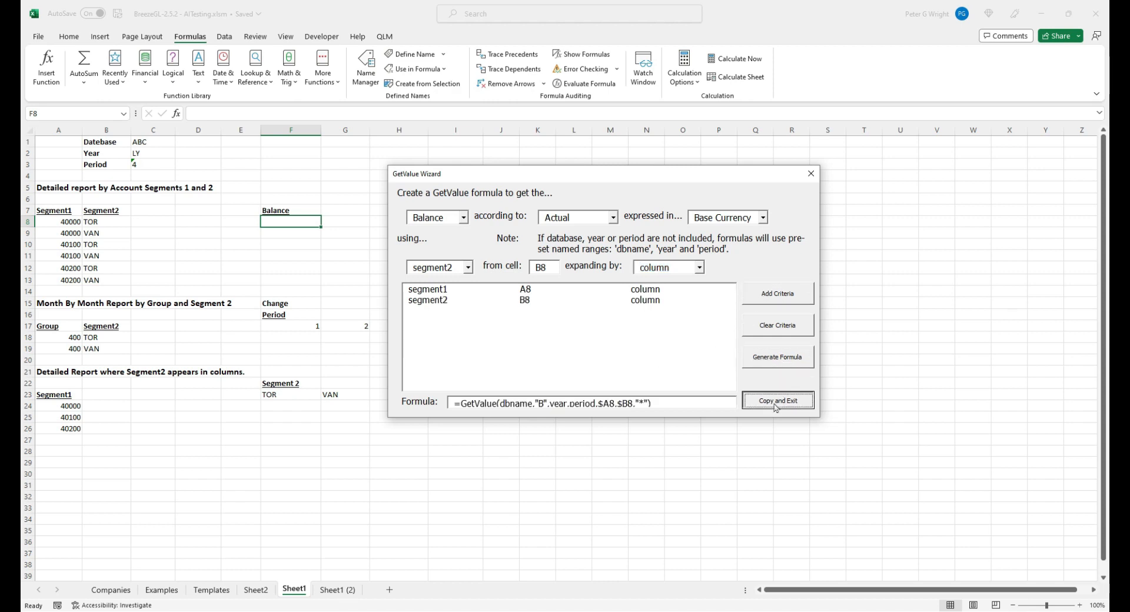
text(=GetValue(dbname,"B",year,period,$A8,$B8,"*"))
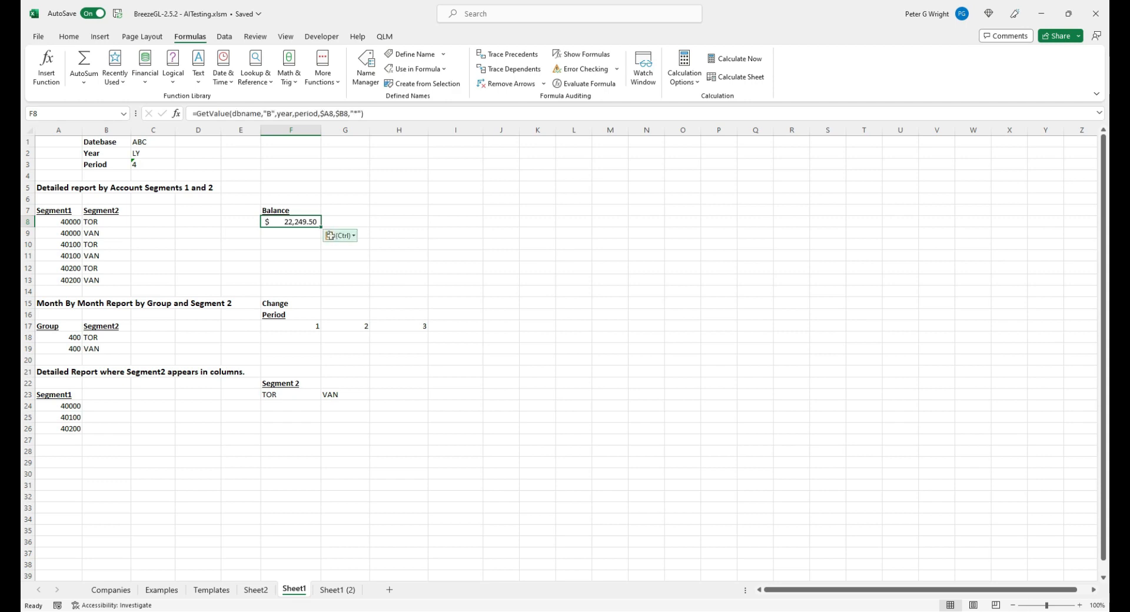
drag(321, 228, 325, 287)
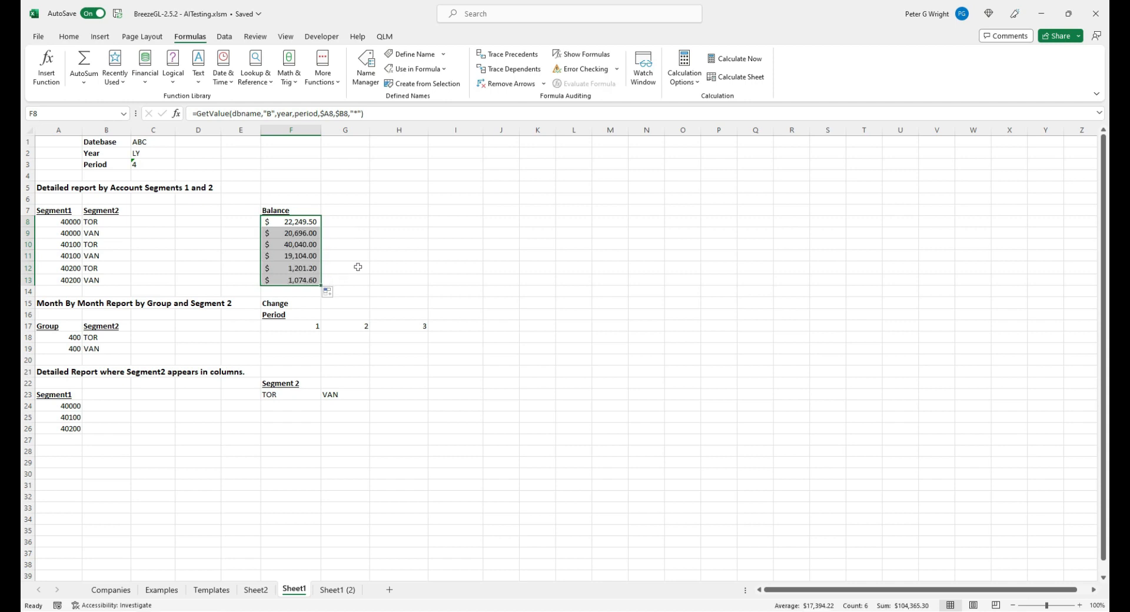
Start a GetValue Wizard formula for F18 with a group criterion from cell A18, expanding by column.
click(285, 339)
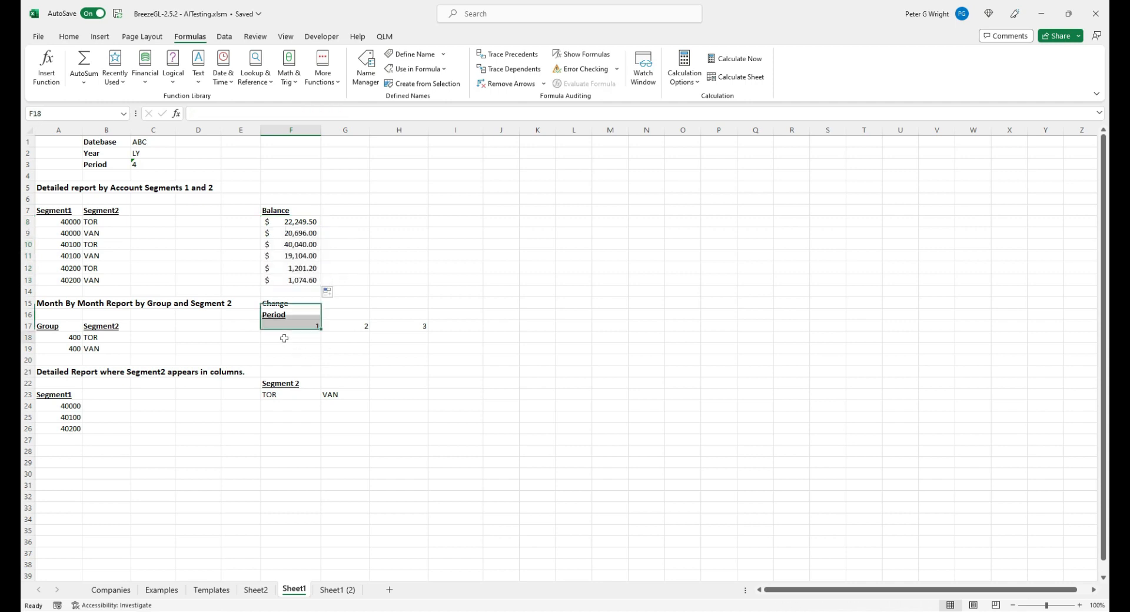
key(ctrl+shift+g)
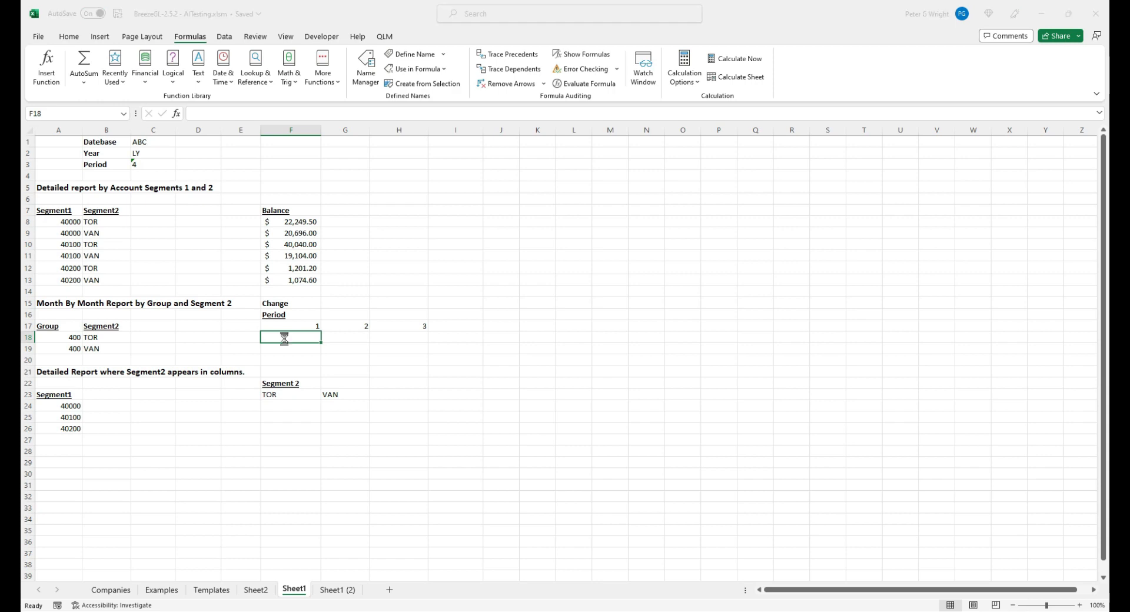
drag(203, 191, 591, 192)
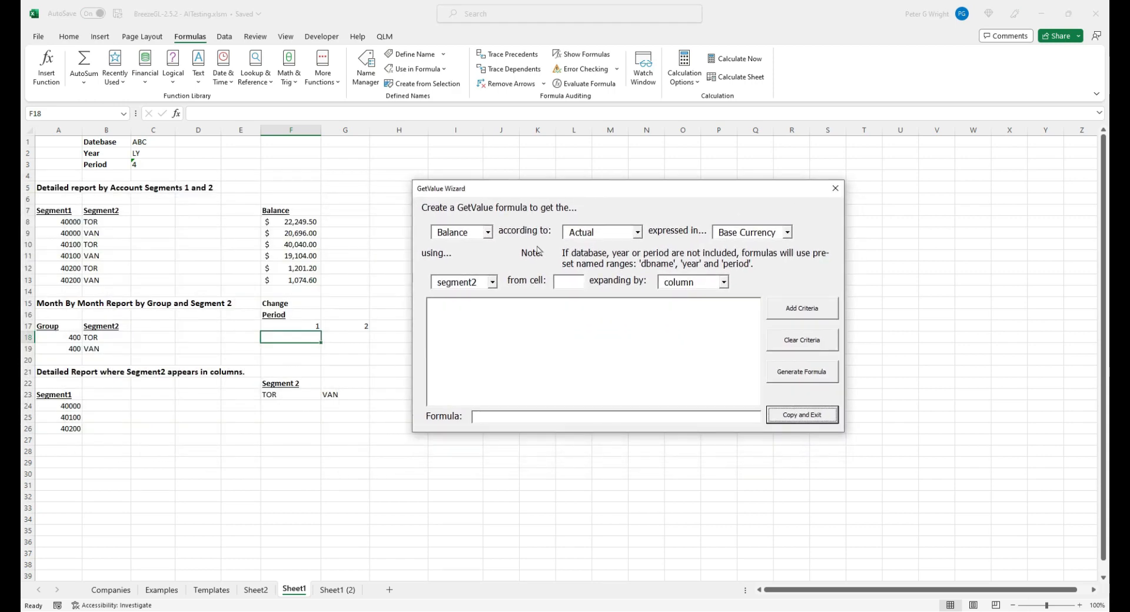
click(492, 282)
click(466, 333)
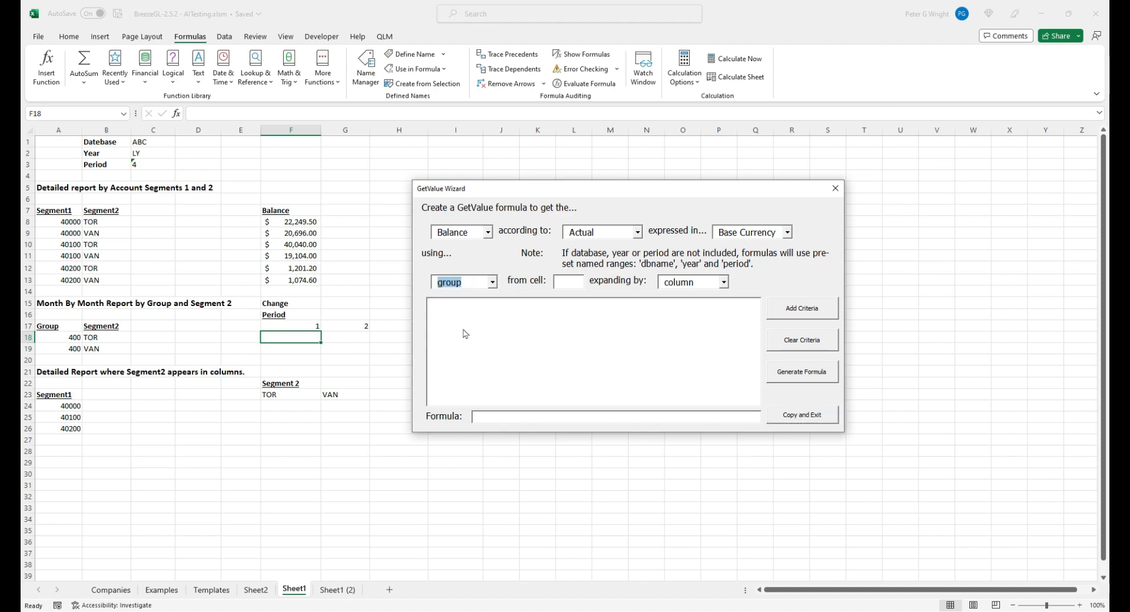
click(561, 281)
click(780, 317)
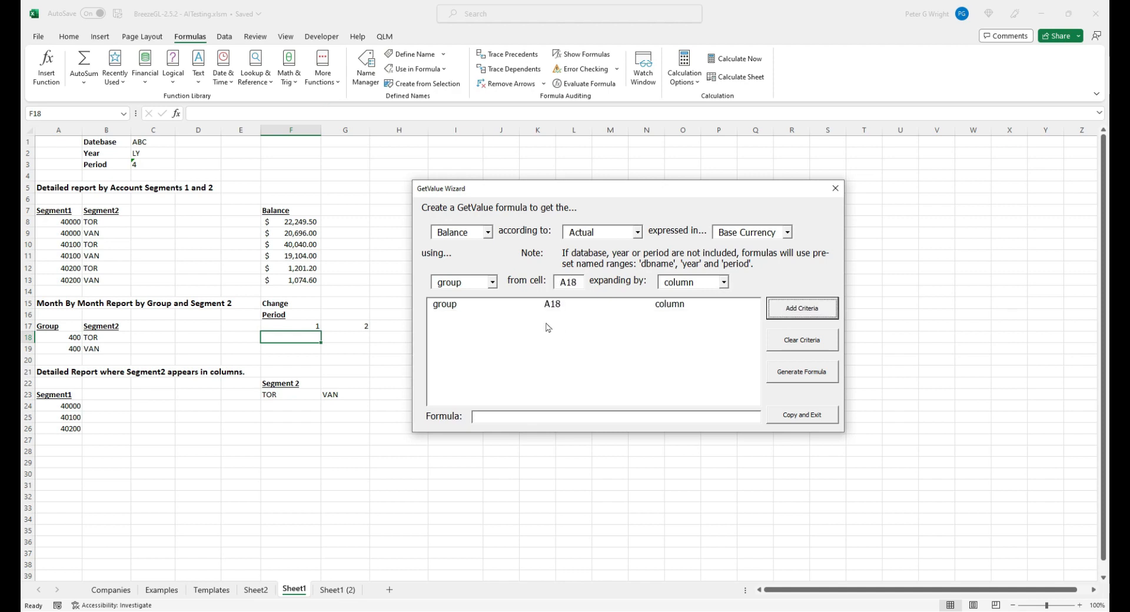
Add a segment2 criterion from cell B18, expanding by column, and move the wizard clear of the period headings.
click(492, 283)
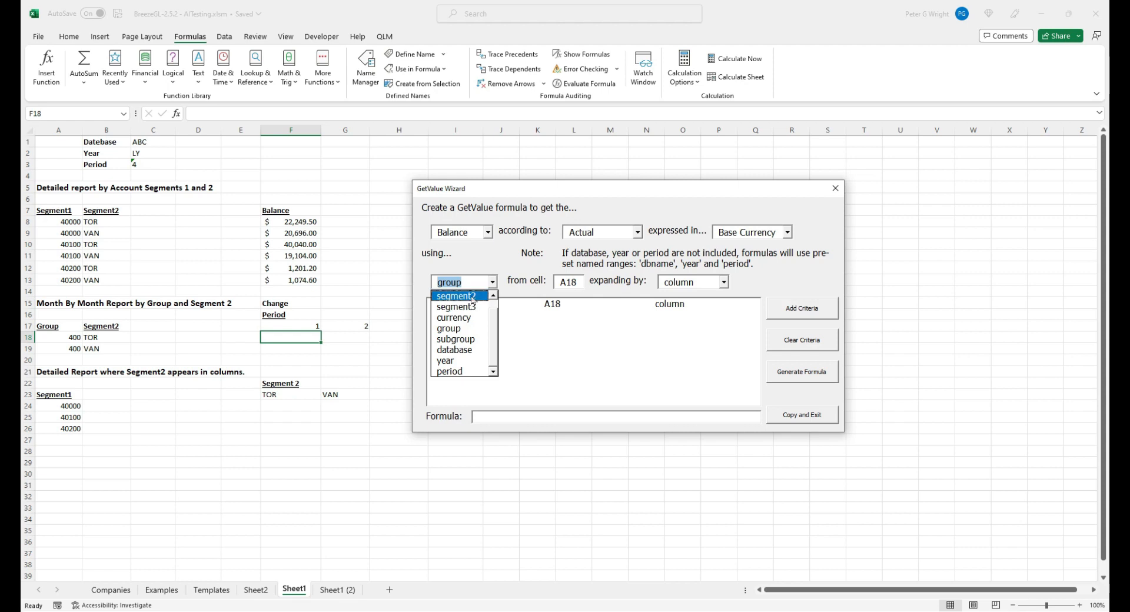
click(472, 300)
drag(579, 283, 542, 282)
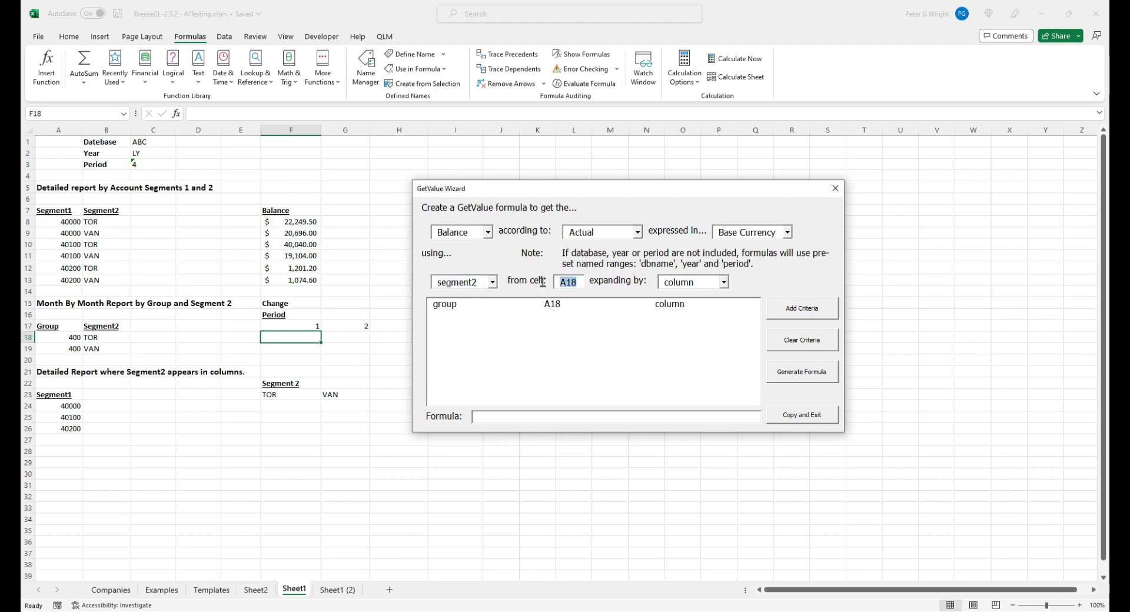
text(B)
click(781, 314)
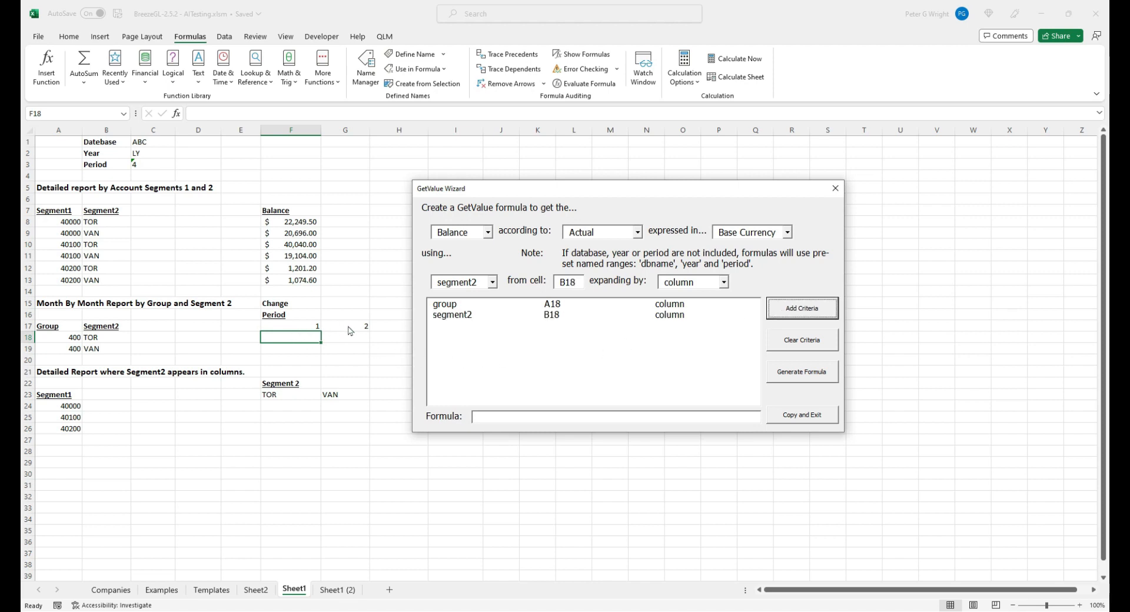
drag(562, 194, 592, 194)
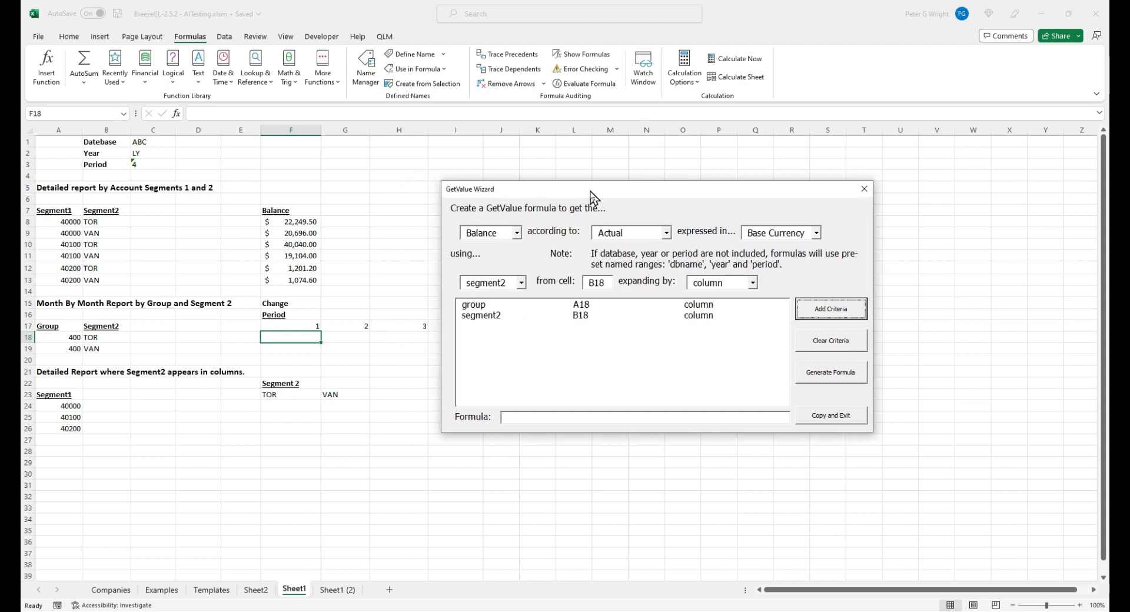
Add a period criterion from cell F17, expanding by row.
click(520, 285)
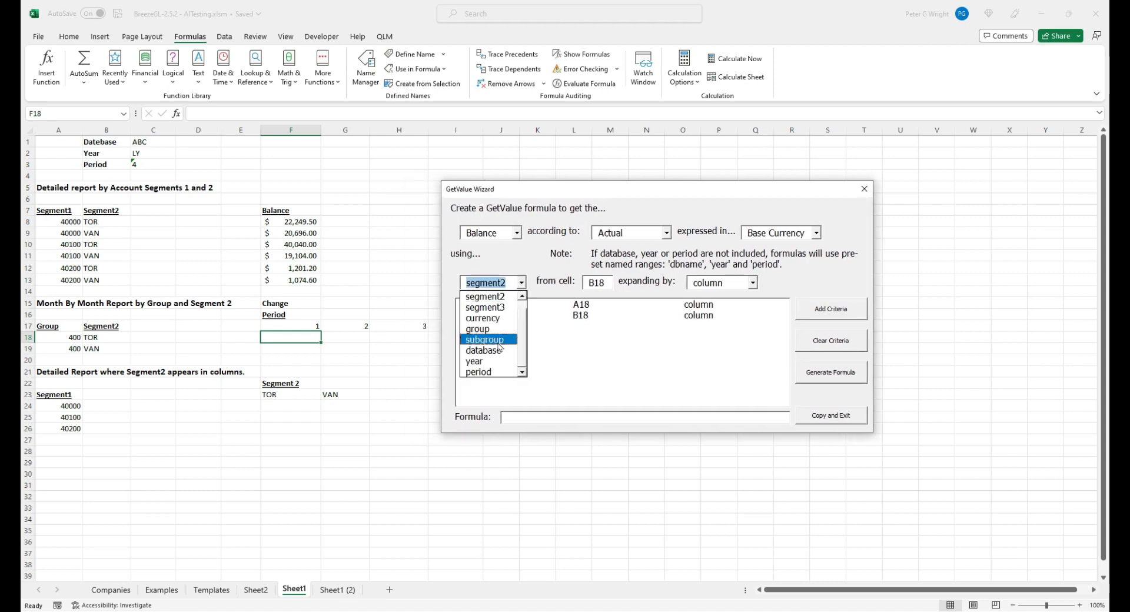
click(487, 375)
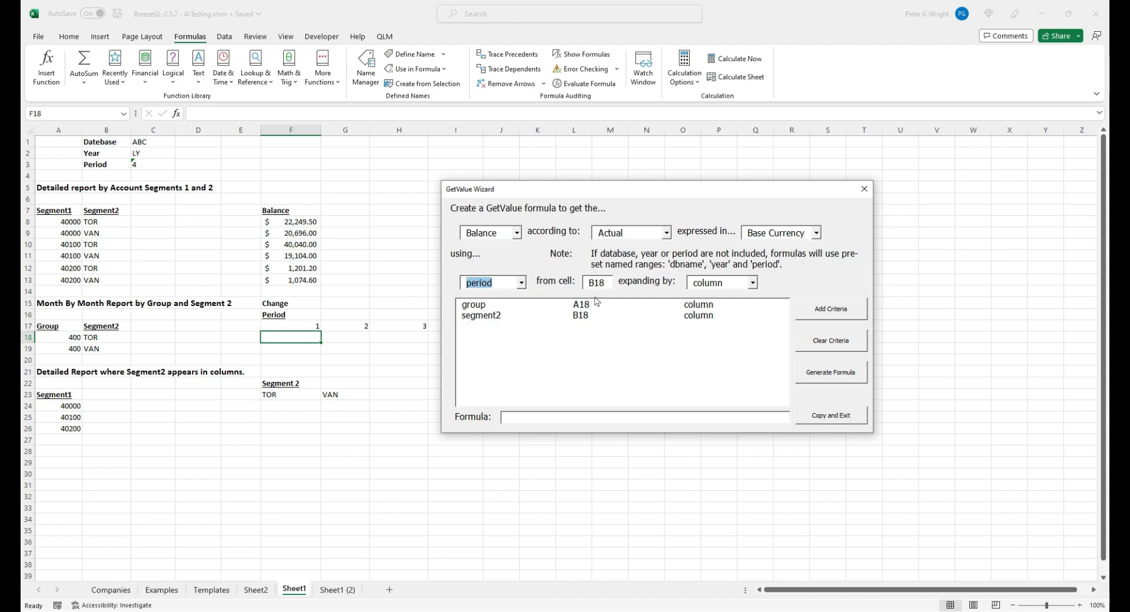
drag(609, 283, 571, 281)
text(F)
click(753, 283)
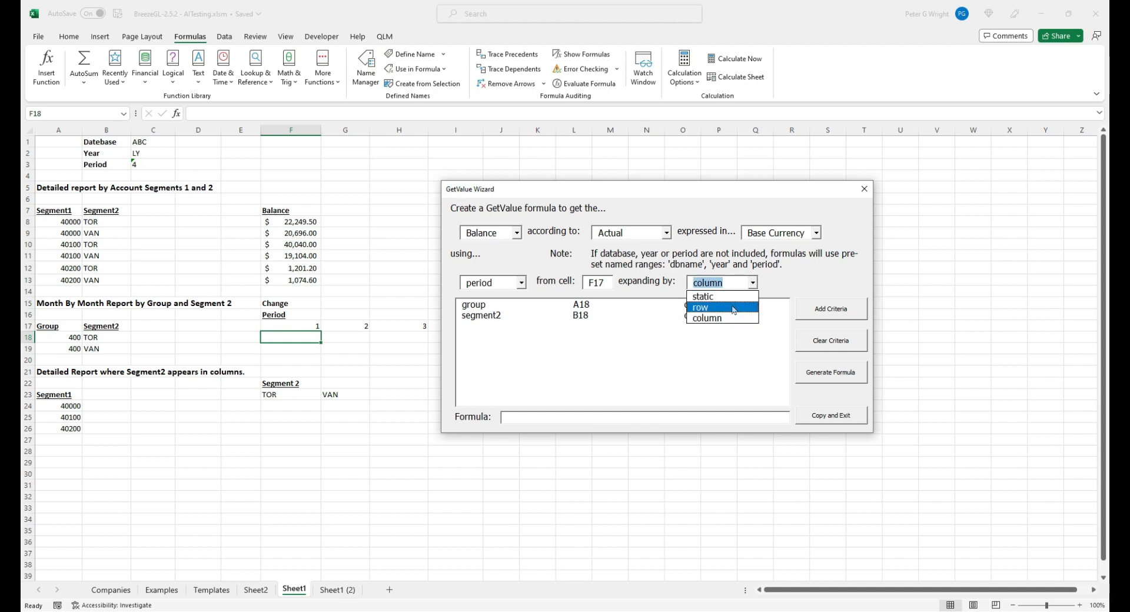
click(734, 310)
click(807, 313)
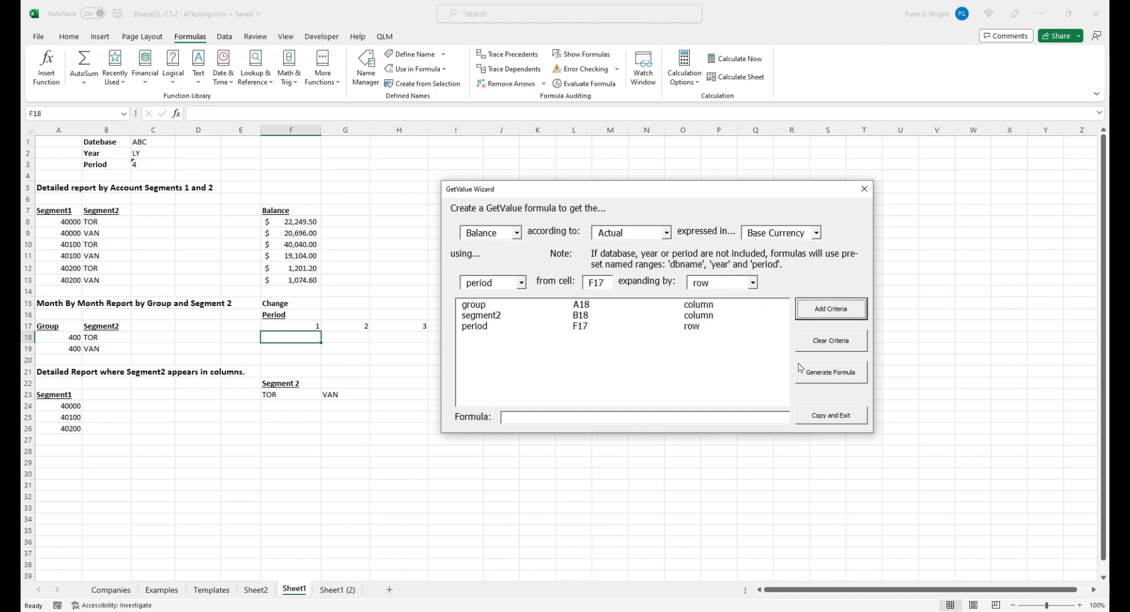
Generate the GetValue formula, place it in F18 and fill it across to H18.
click(811, 376)
click(809, 416)
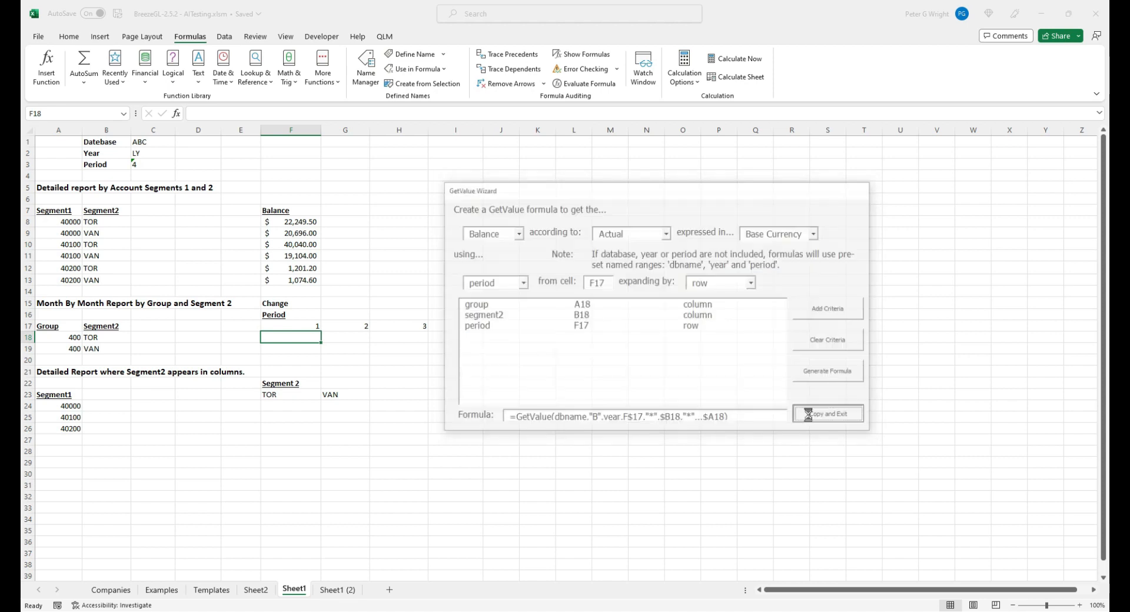
key(ctrl+v)
drag(322, 343, 418, 349)
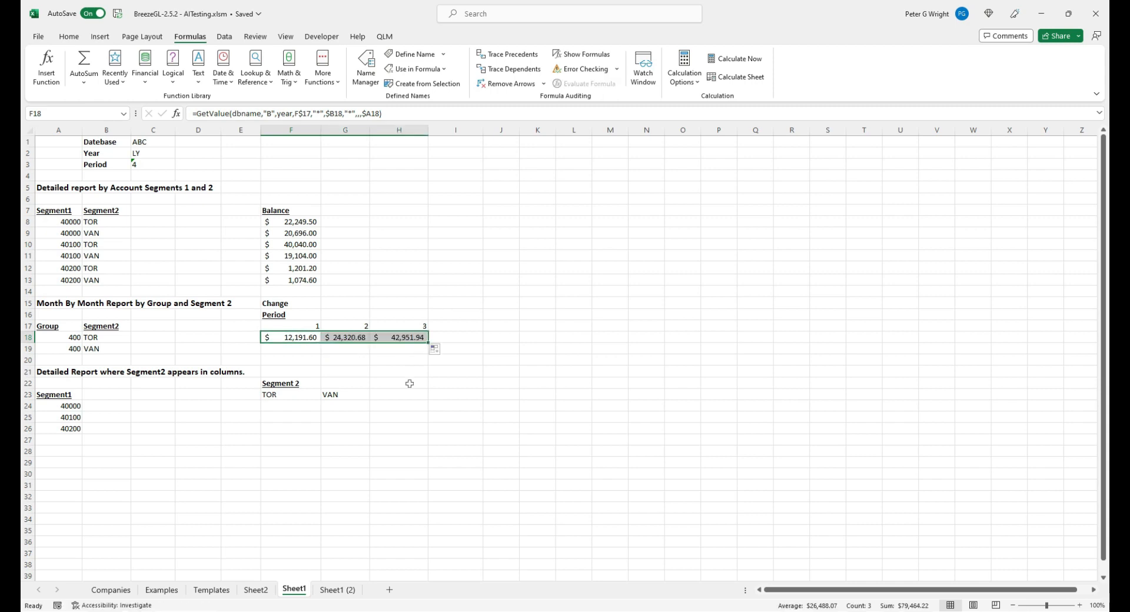
Start a GetValue Wizard formula for F24 that returns the Change amount, keeping the wizard clear of the report.
click(282, 407)
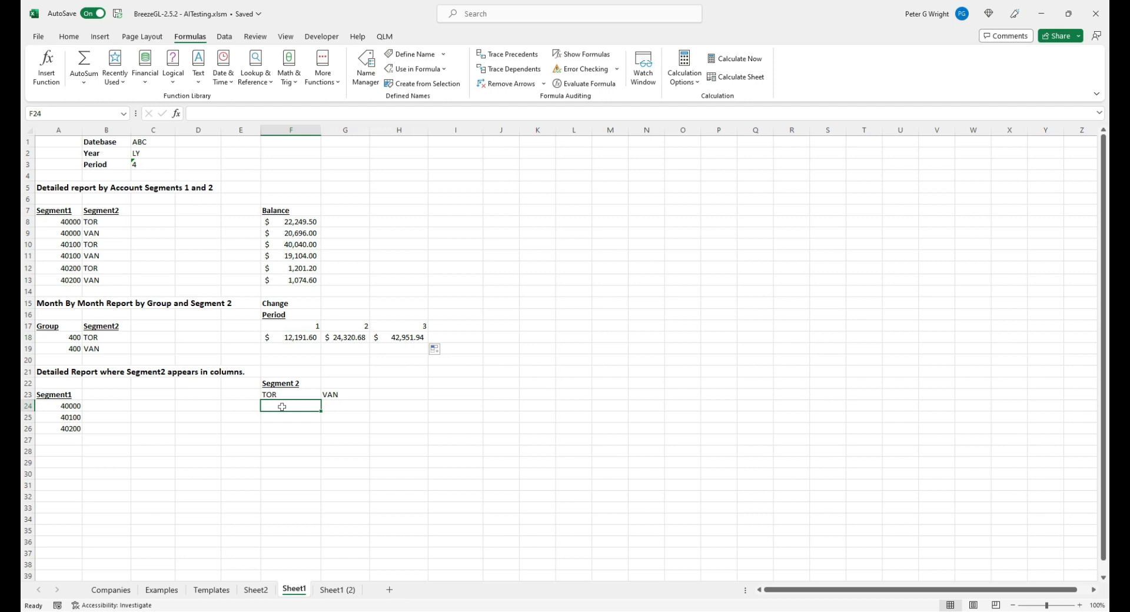
key(ctrl+shift+g)
drag(171, 186, 587, 171)
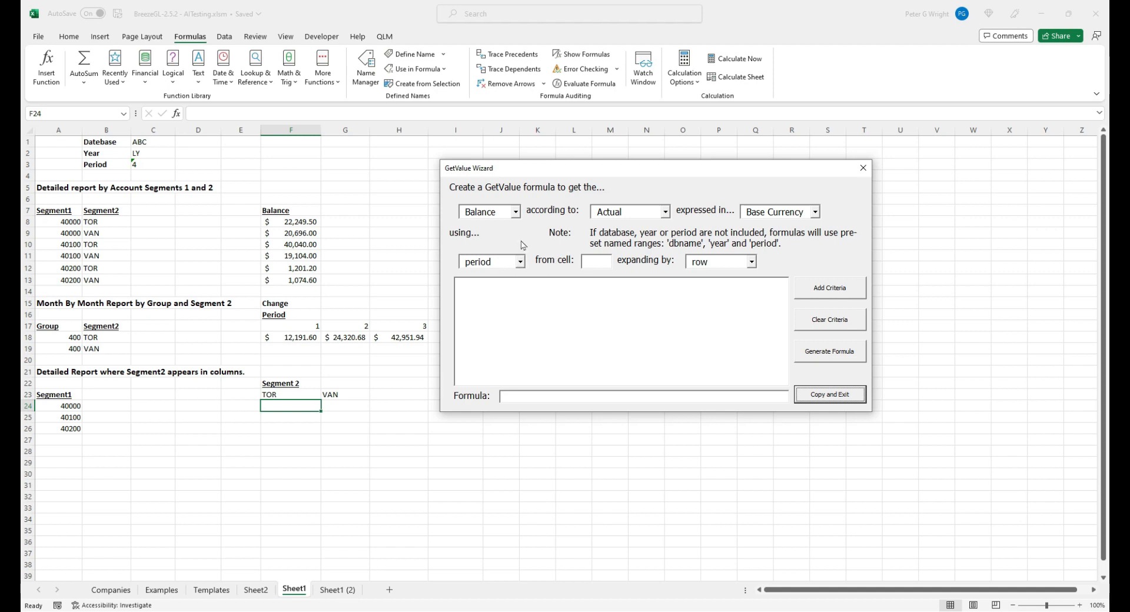
click(515, 212)
click(499, 237)
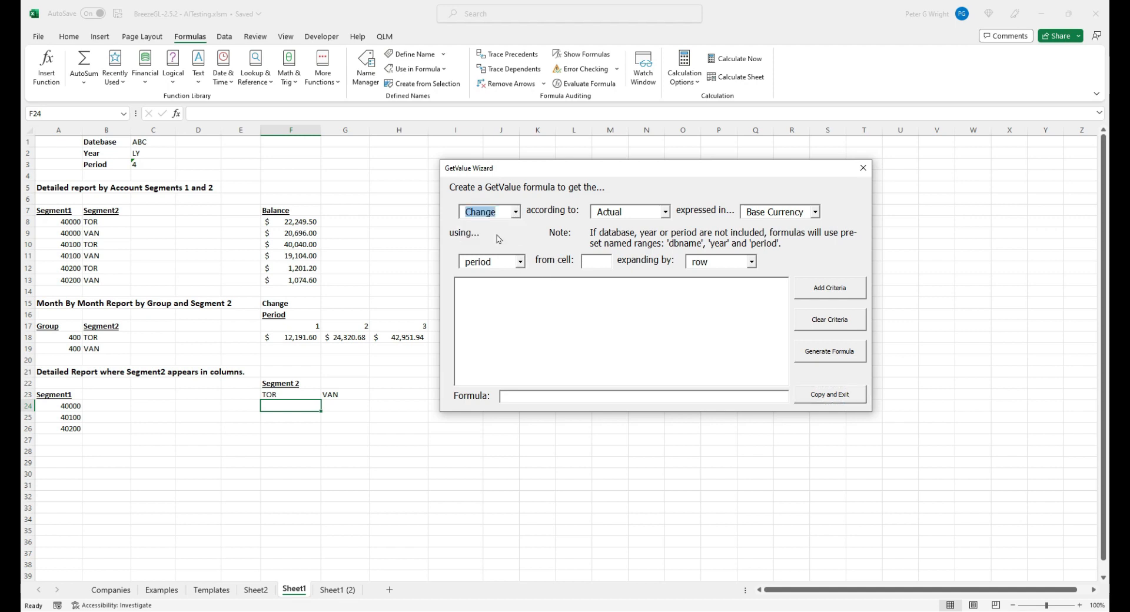
Add a segment1 criterion from cell A24, expanding by column.
click(520, 263)
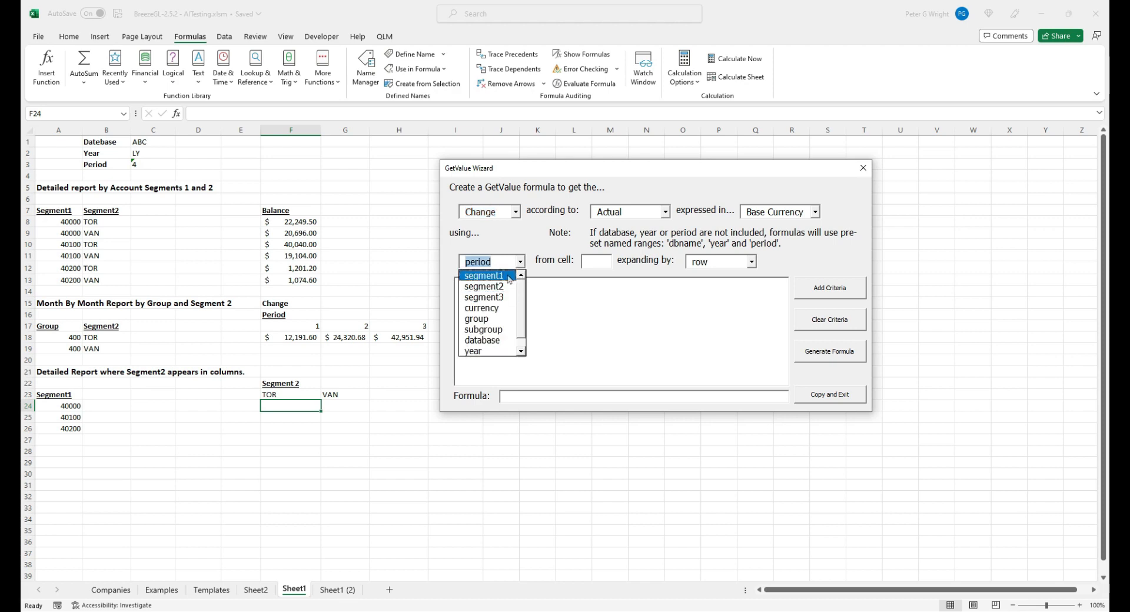
click(502, 277)
click(597, 261)
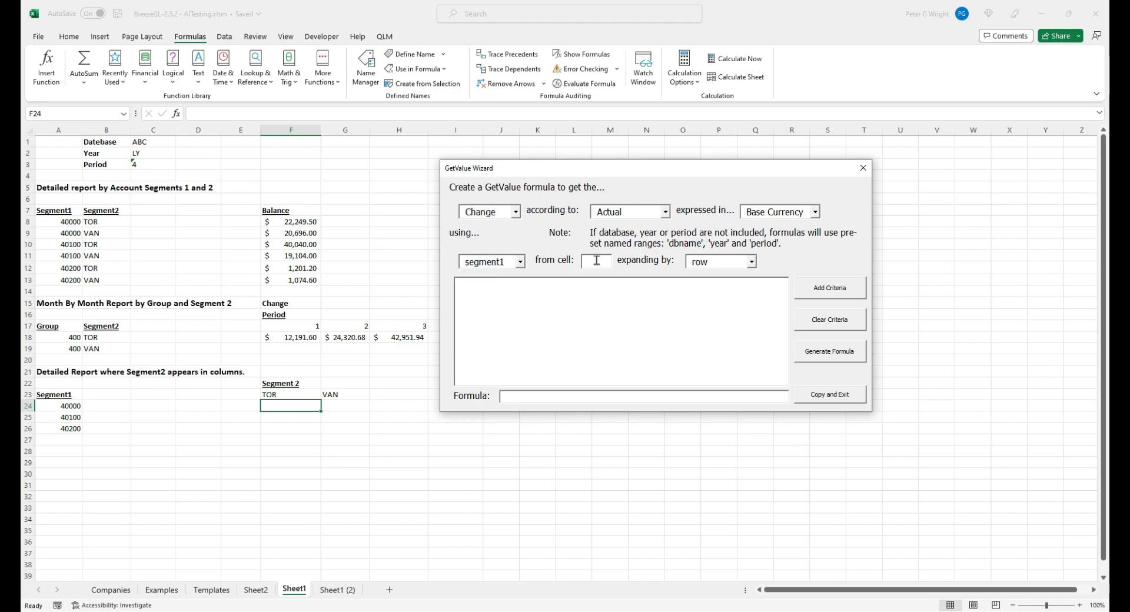
text(A24)
click(751, 262)
click(714, 297)
click(826, 290)
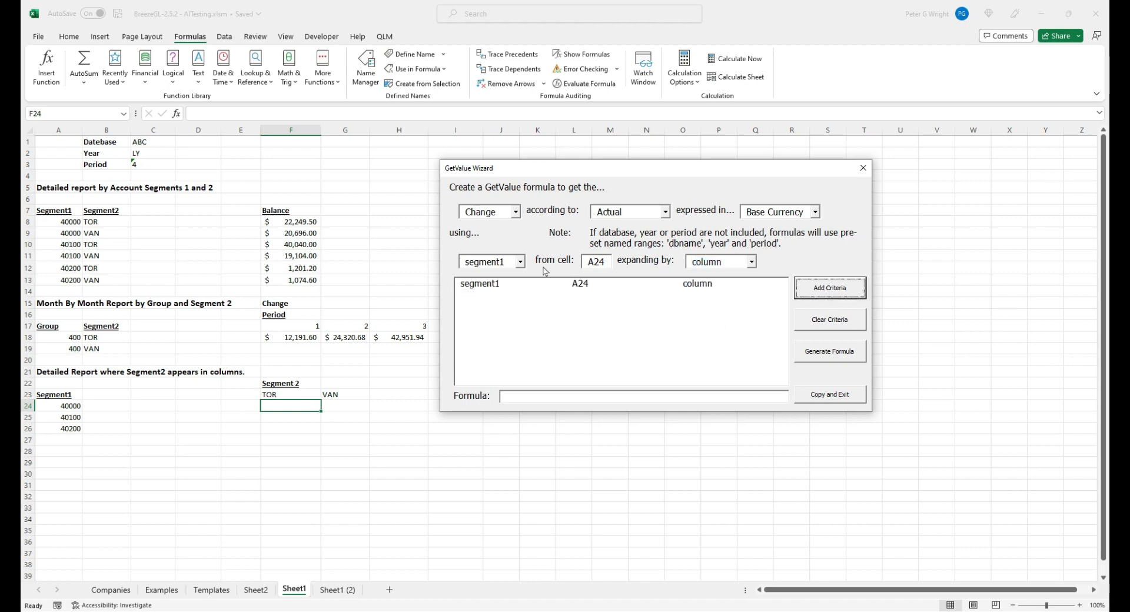
Add a segment2 criterion from cell F23, expanding by row.
click(521, 261)
click(497, 286)
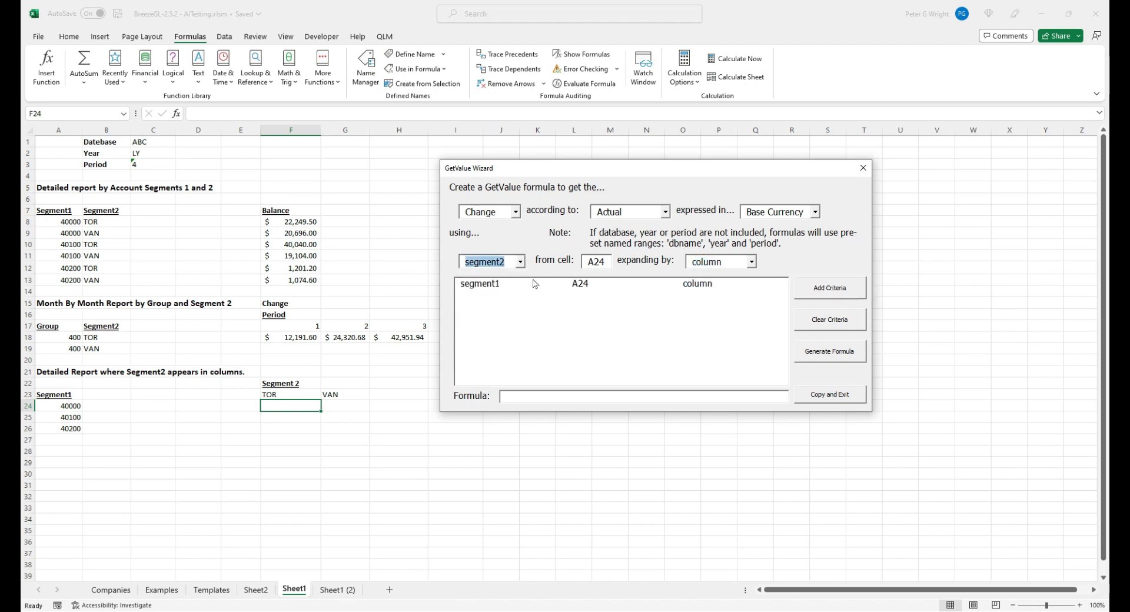
click(585, 265)
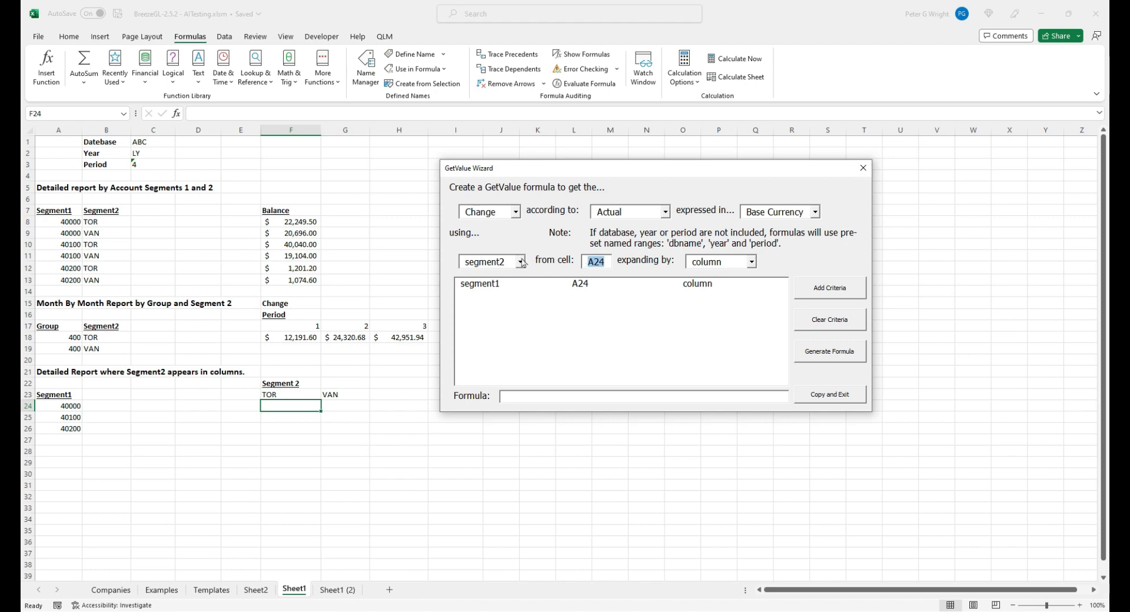
text(F)
click(752, 262)
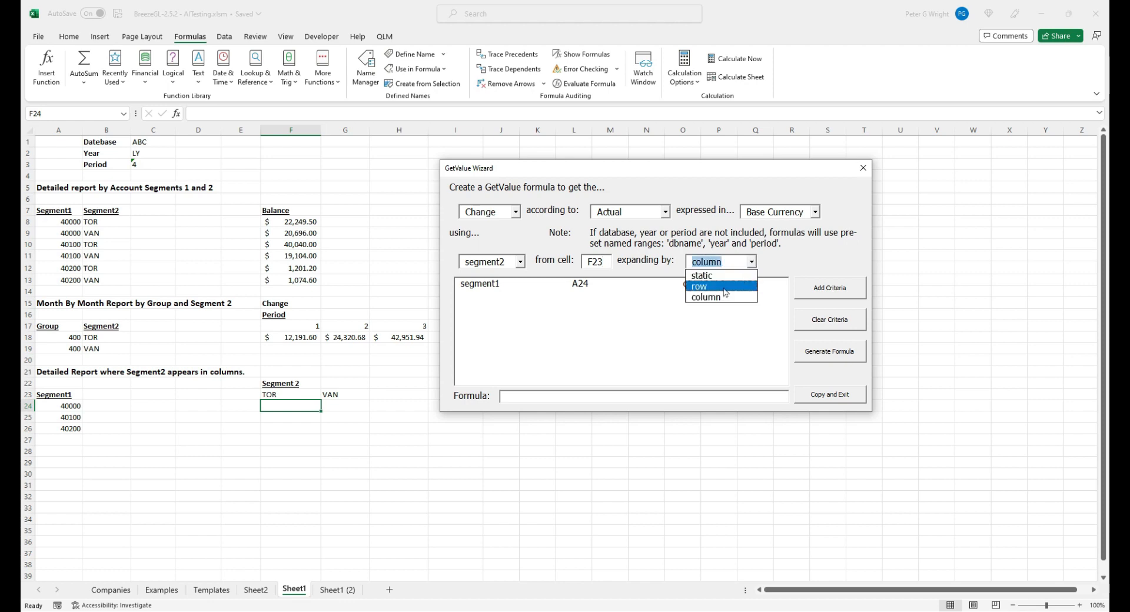
click(725, 287)
click(816, 295)
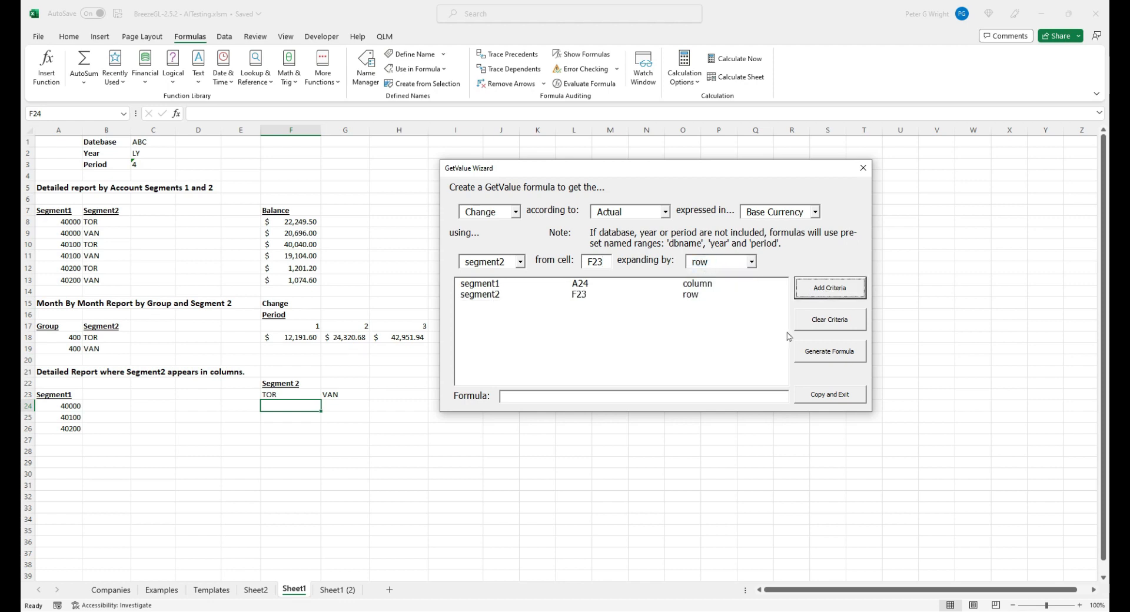
Generate the GetValue formula, place it in F24 and fill it across and down to G26.
click(824, 355)
click(829, 394)
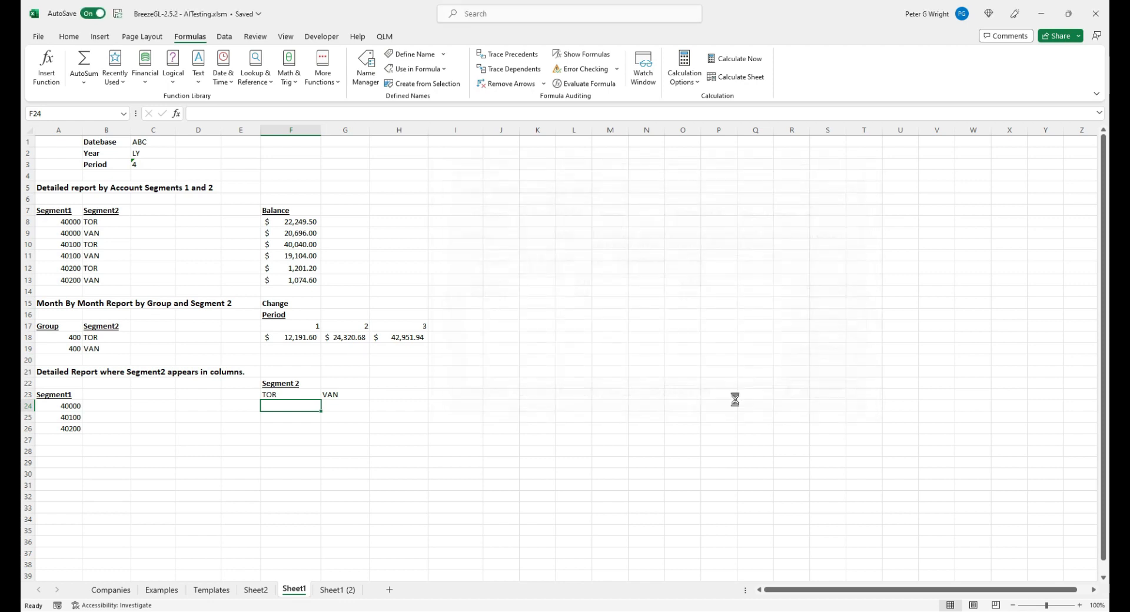
text(=GetValue(dbname,"C",year,period,$A24,F$23,"*"))
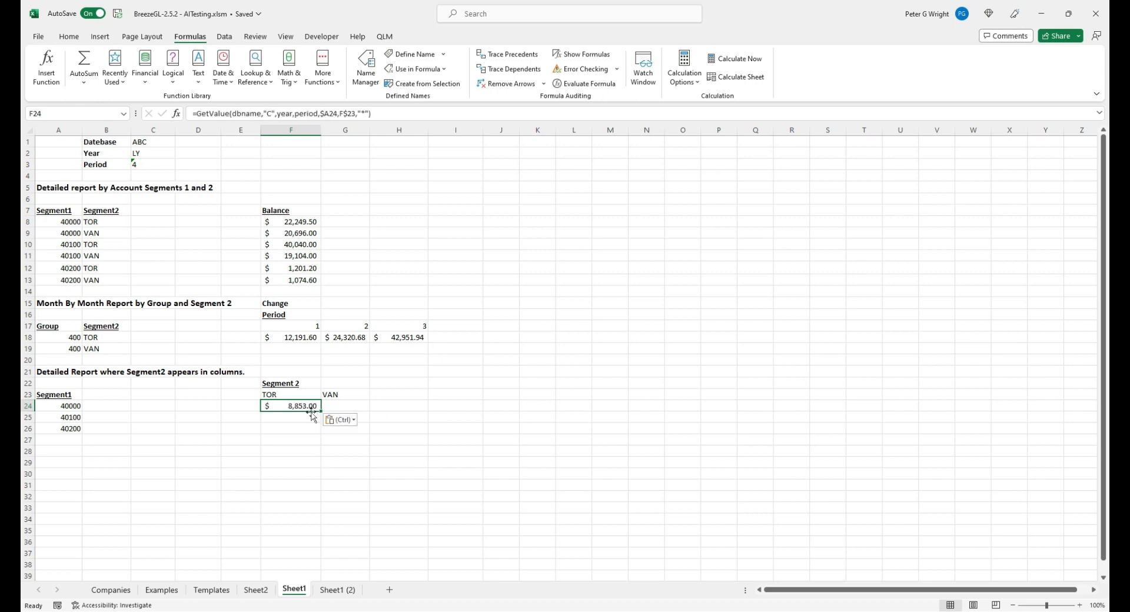
drag(321, 411, 370, 434)
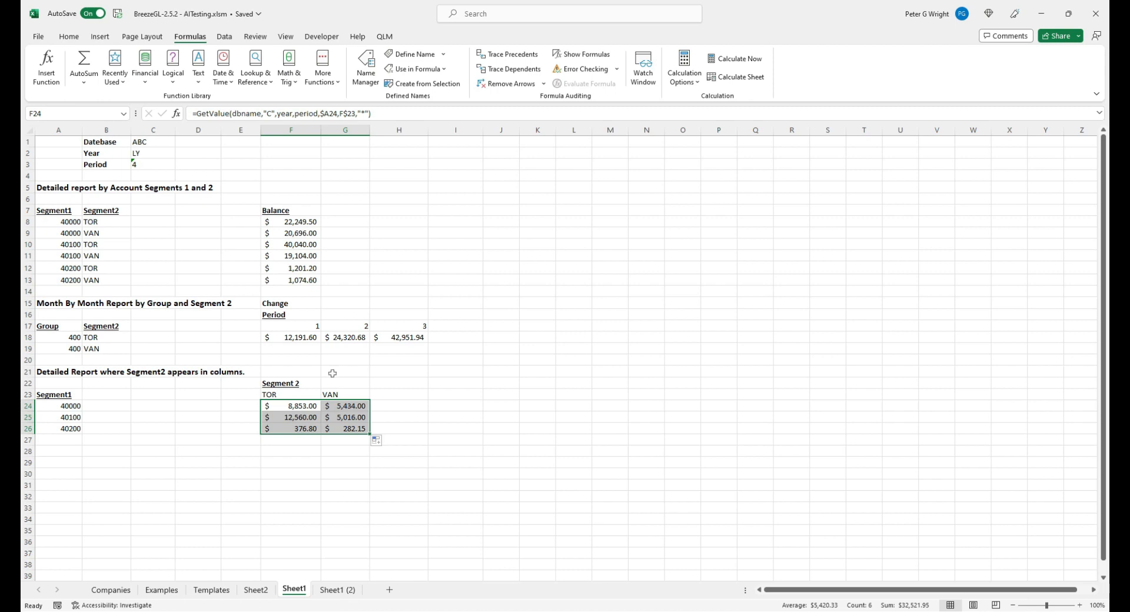
Fill the month-by-month formulas in F18:H18 down to row 19 for the VAN segment.
click(299, 337)
drag(299, 338, 432, 353)
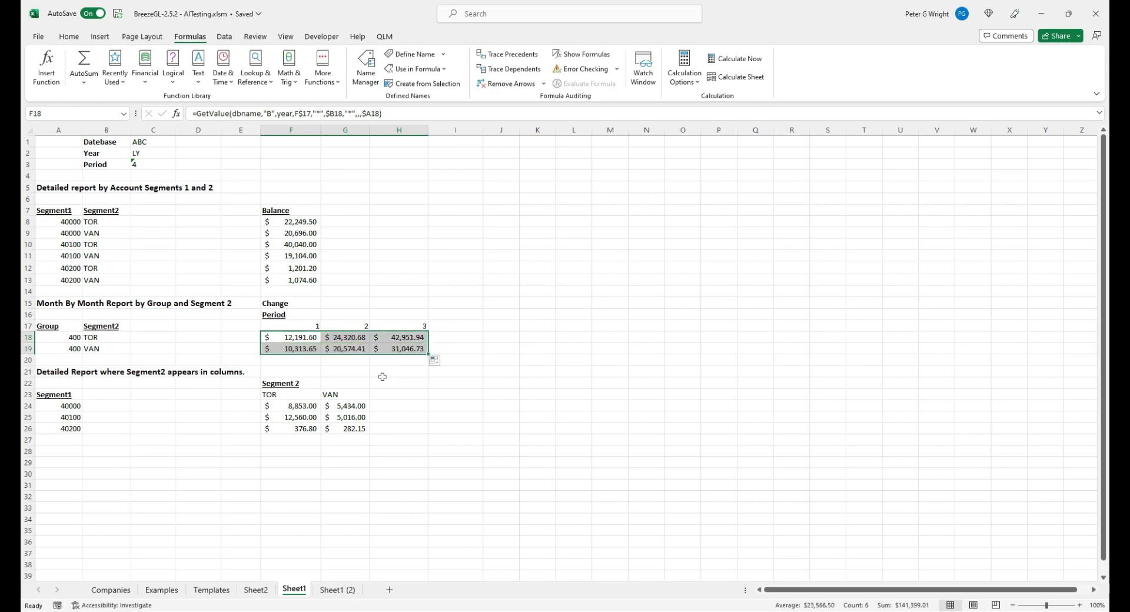
click(347, 372)
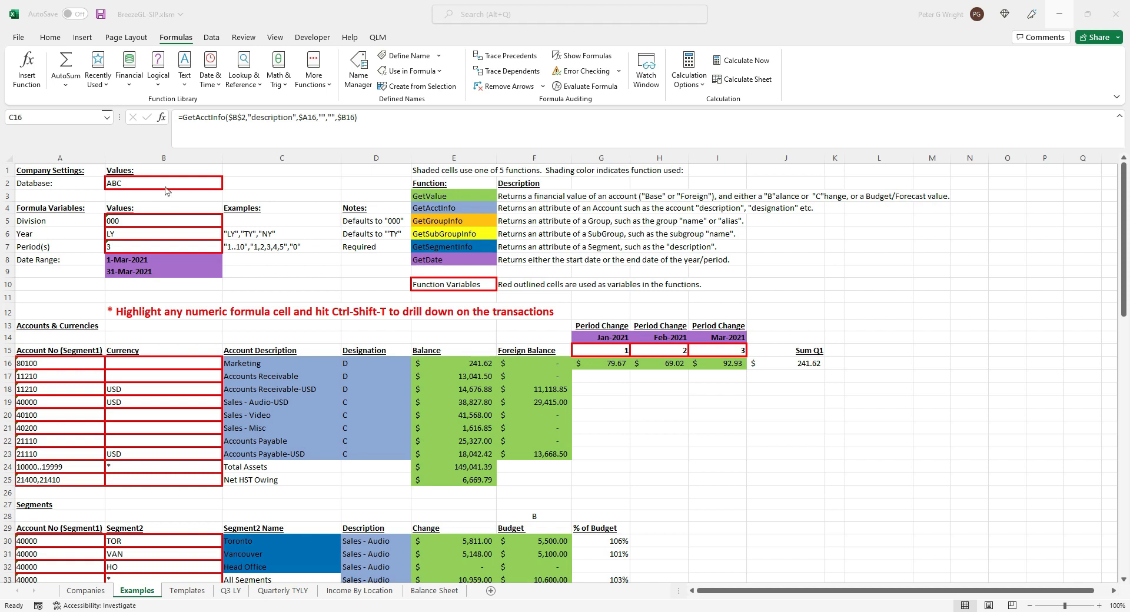
Review the database setting and the GetValue and GetAcctInfo entries in the Examples sheet's function legend.
click(164, 183)
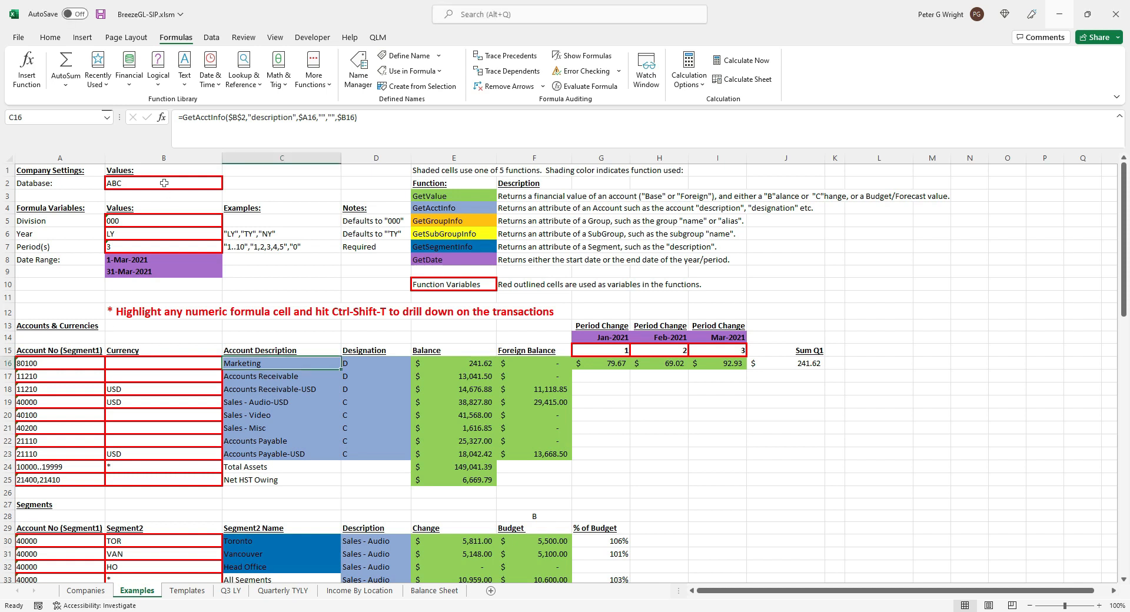
click(452, 195)
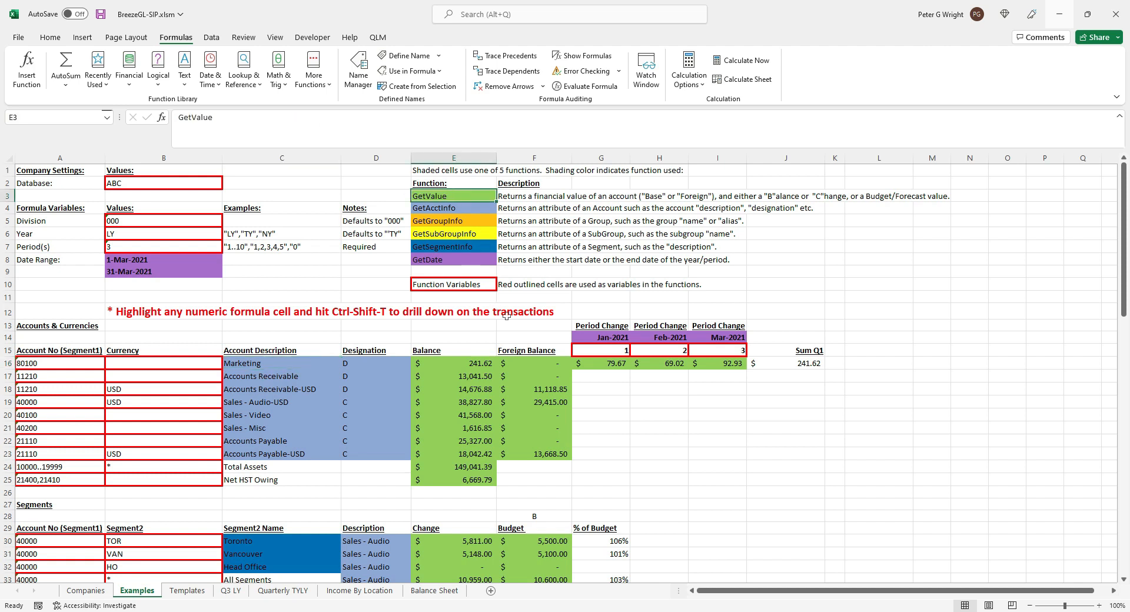
click(469, 209)
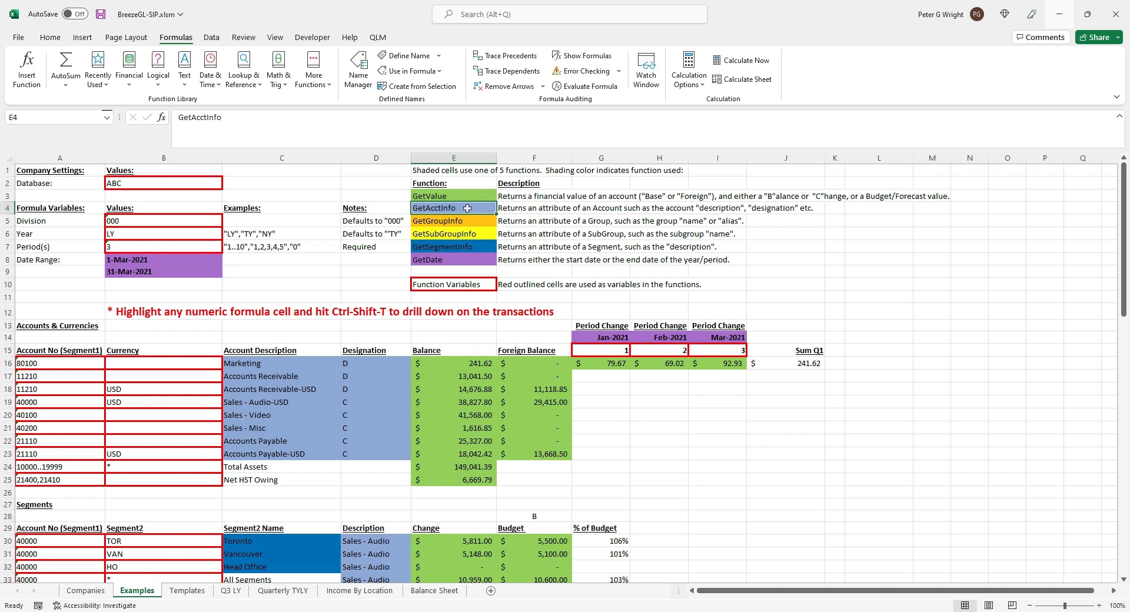
Examine all GetValue function arguments behind the Marketing account's balance in E16, from Database through TBDRCR.
click(455, 364)
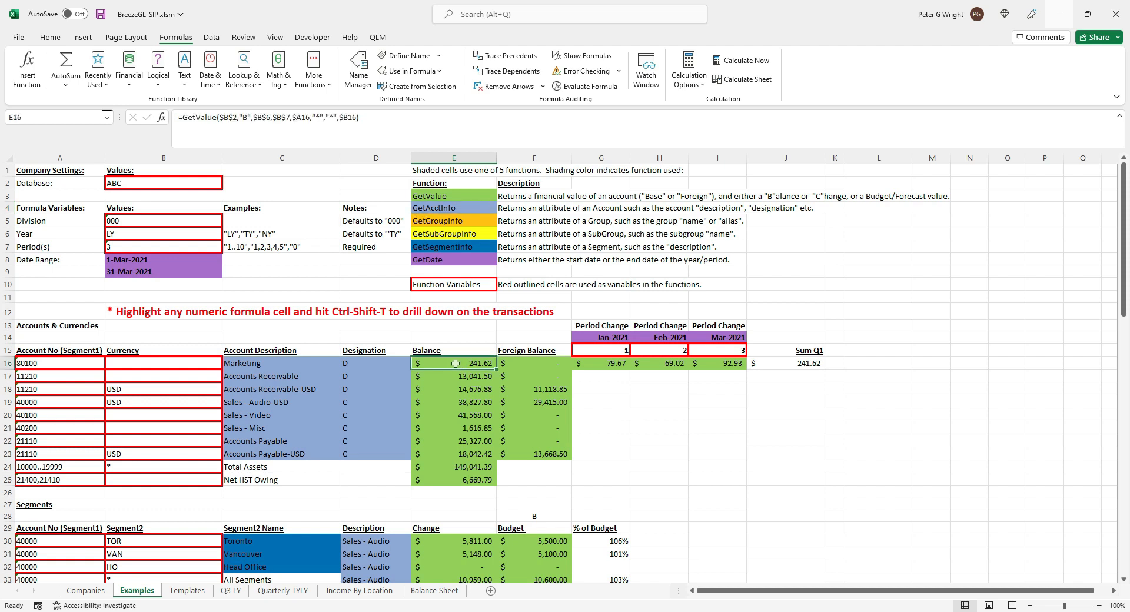
double_click(455, 364)
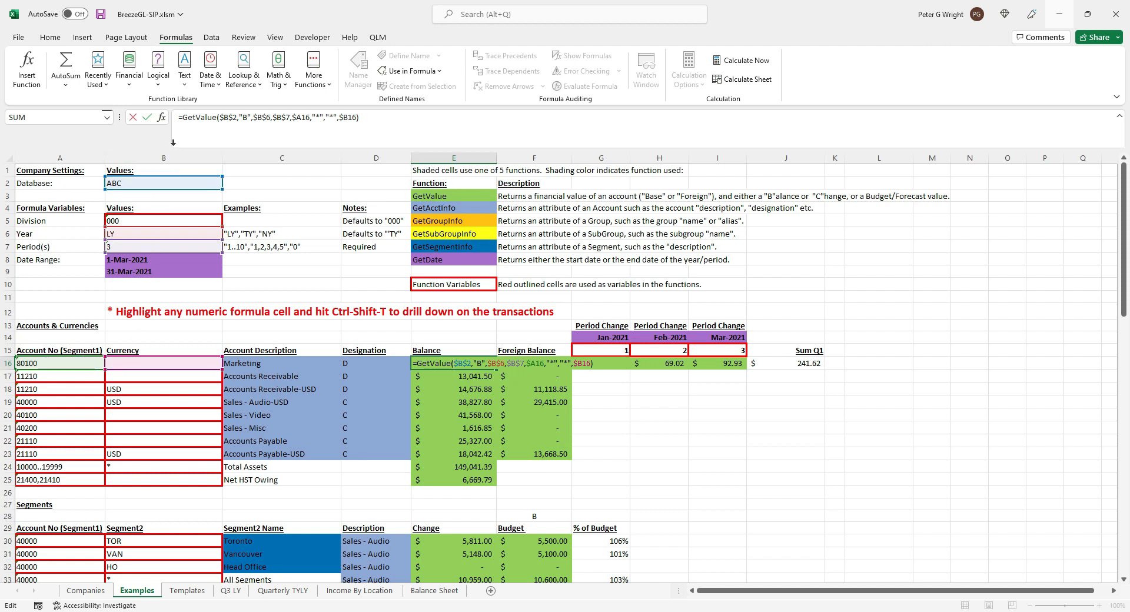
click(163, 119)
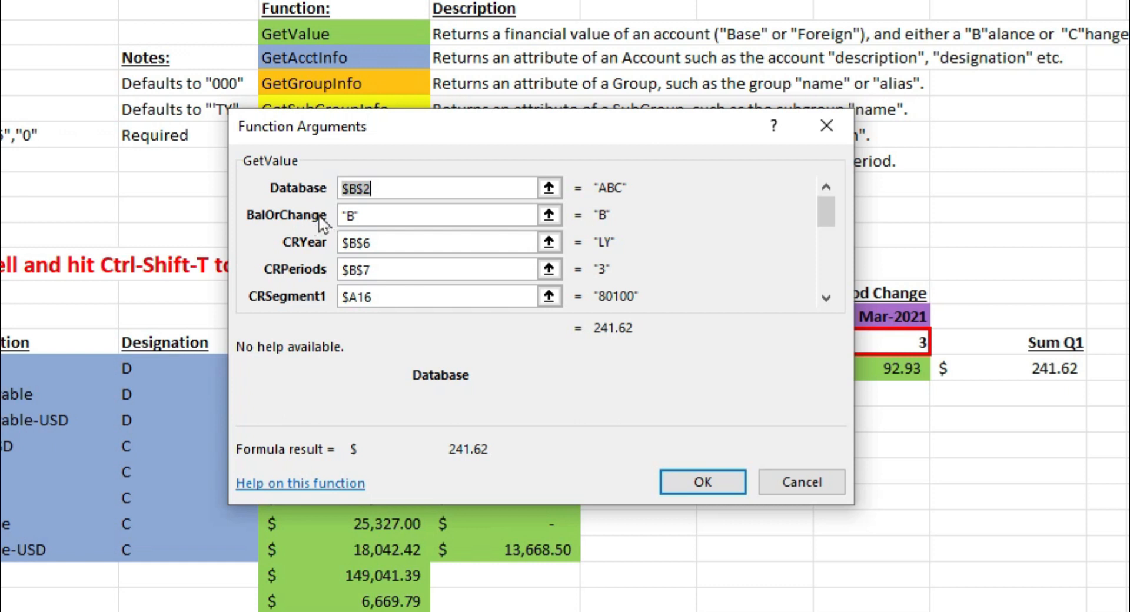
click(827, 298)
click(828, 298)
click(827, 298)
click(826, 298)
click(826, 298)
click(827, 298)
click(827, 298)
click(827, 298)
click(826, 298)
click(827, 298)
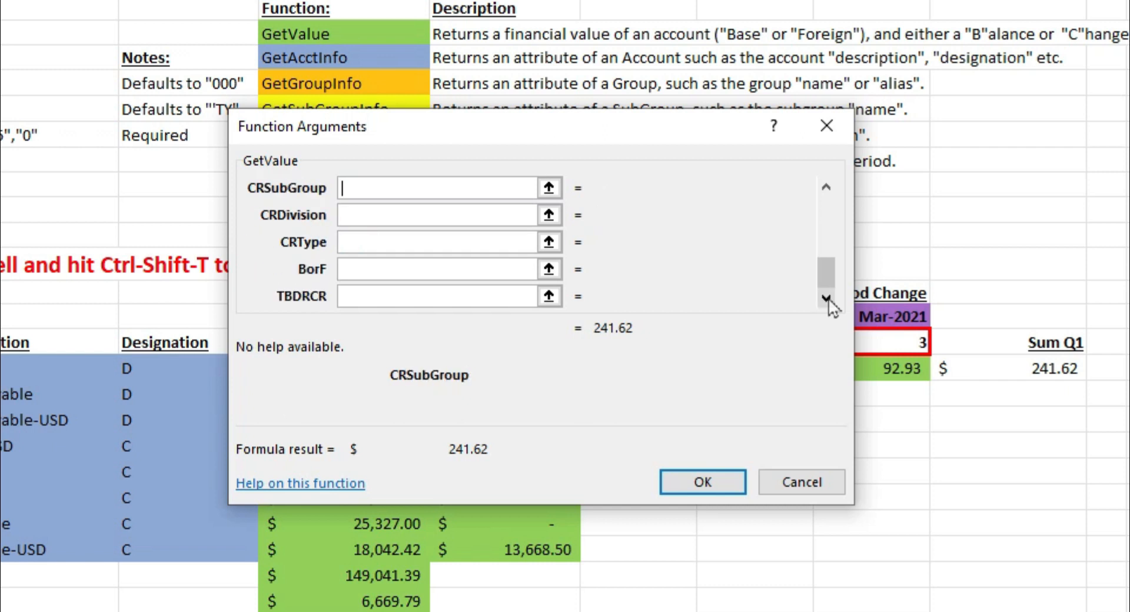
click(692, 486)
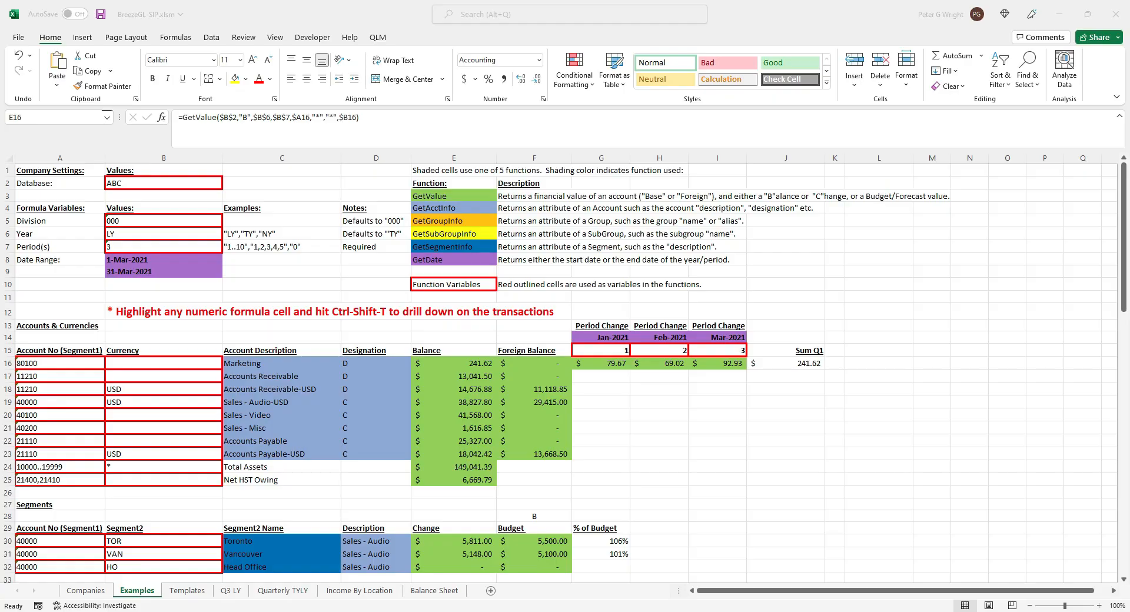
Copy the account and Segment2 entries in A30:B32 of the Segments section and paste them starting at A33.
scroll(71, 468, down, 3)
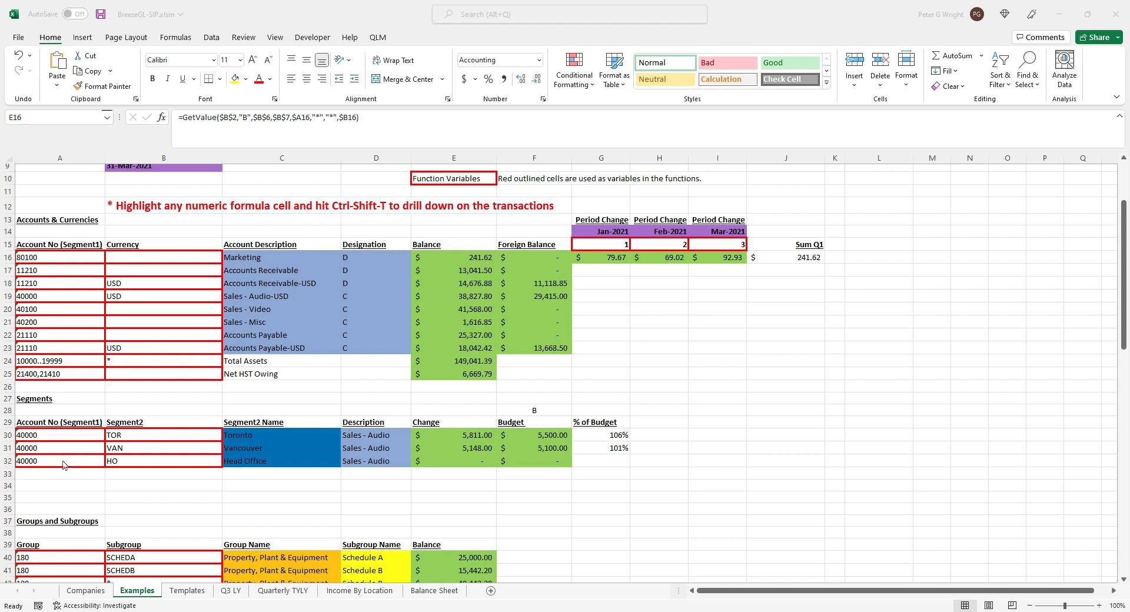
click(62, 461)
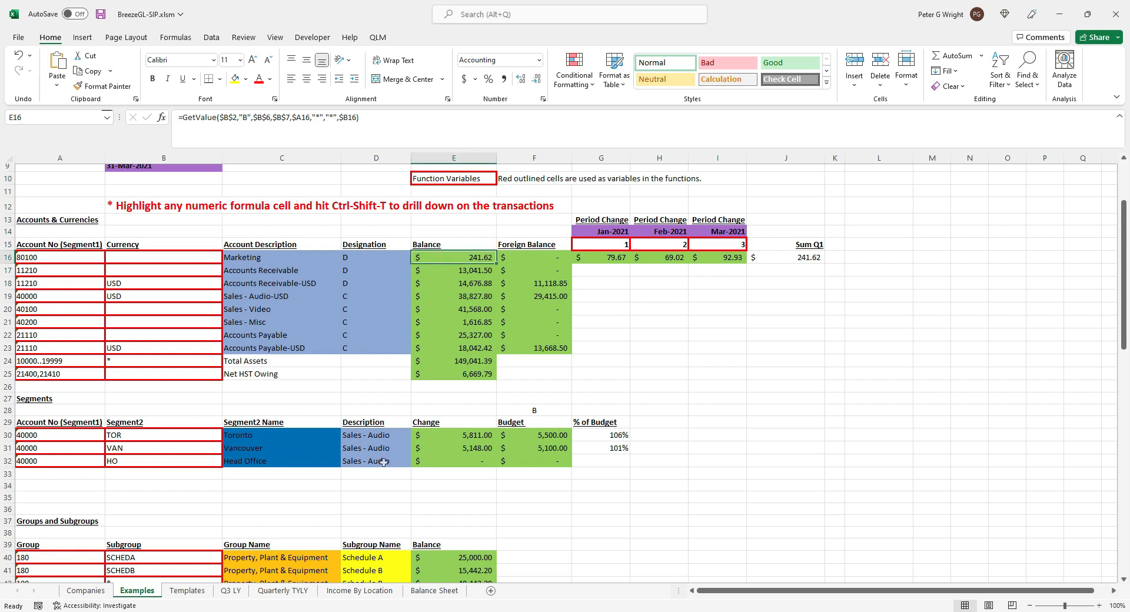
click(57, 474)
click(48, 435)
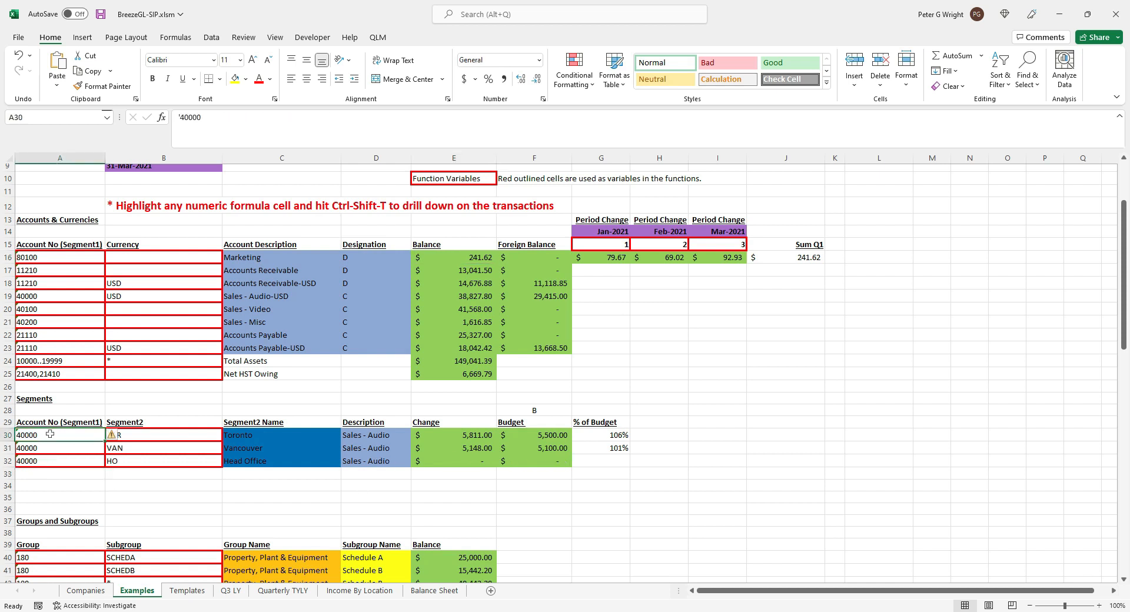
key(shift+Right)
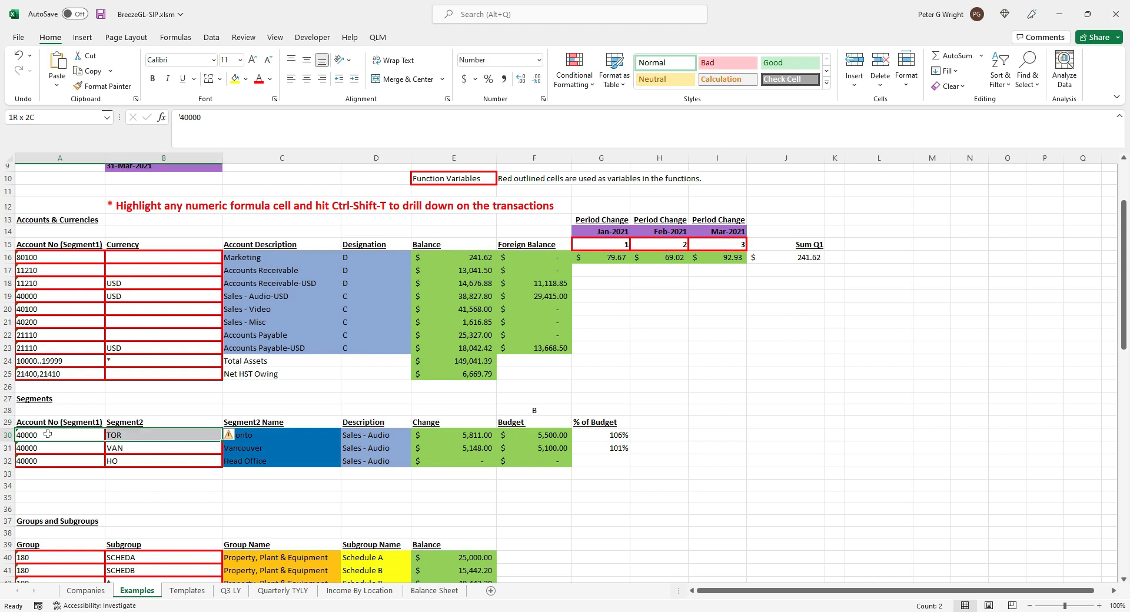
key(shift+Down)
key(shift+Down)
key(ctrl+c)
key(Down)
key(Down)
key(Down)
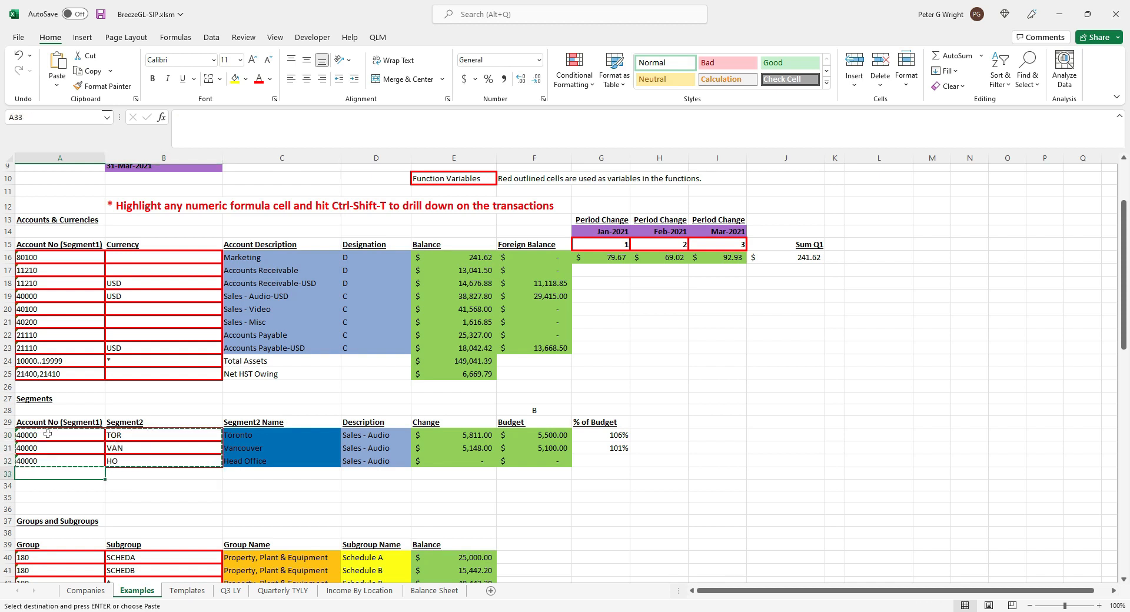
key(ctrl+v)
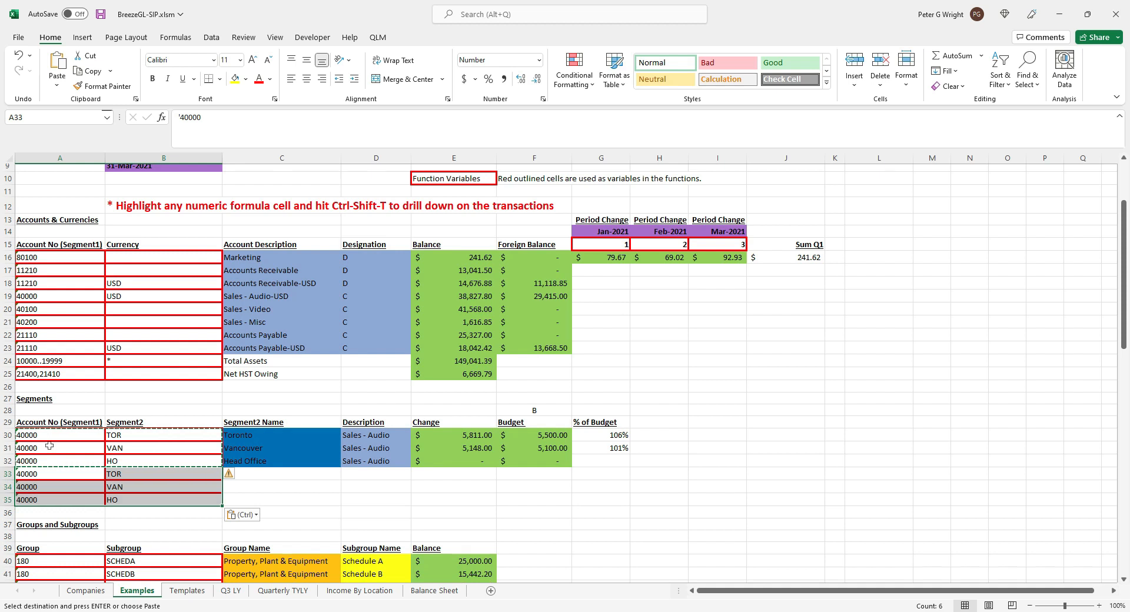
Change the account number in A33 of the Segments section to 40100 and copy it down to A34:A35.
click(53, 484)
click(45, 474)
key(Escape)
text(40100)
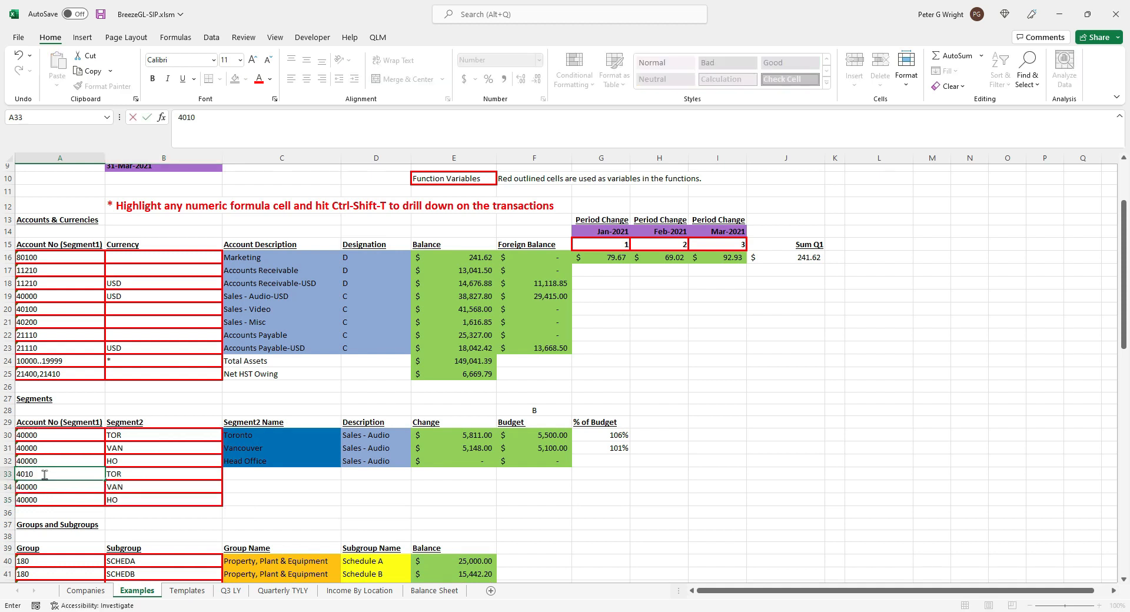
key(Return)
key(Up)
key(ctrl+c)
key(Down)
key(shift+Down)
key(ctrl+v)
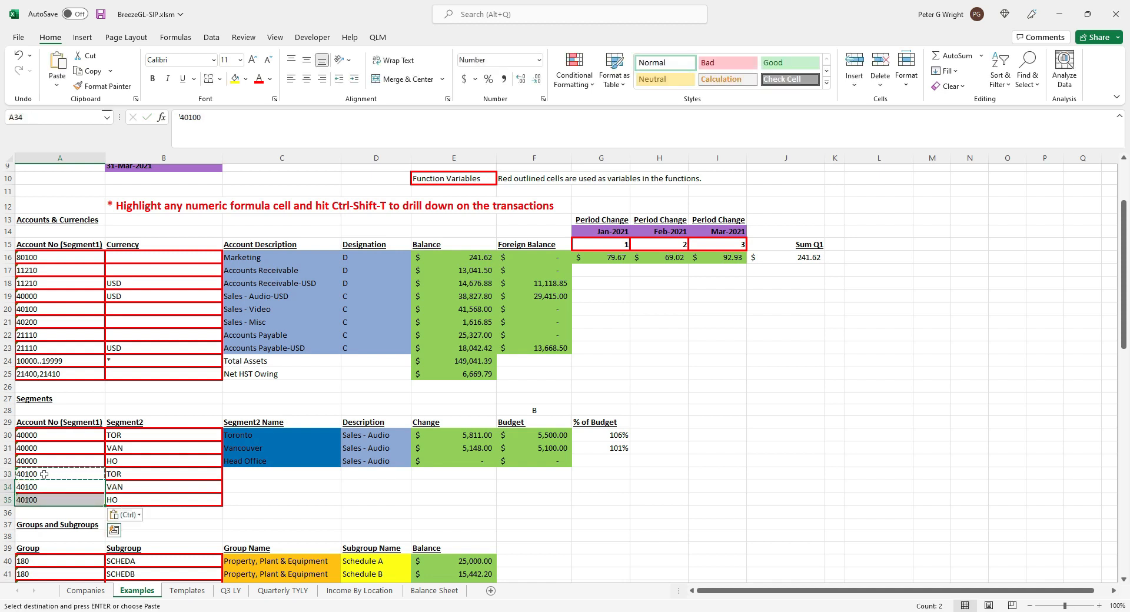
Fill the Head Office row's formulas in C32:G32 down through row 35 for the added 40100 segment rows.
click(308, 463)
key(shift+Right)
key(shift+Right)
key(shift+Right)
key(shift+Right)
key(shift+Right)
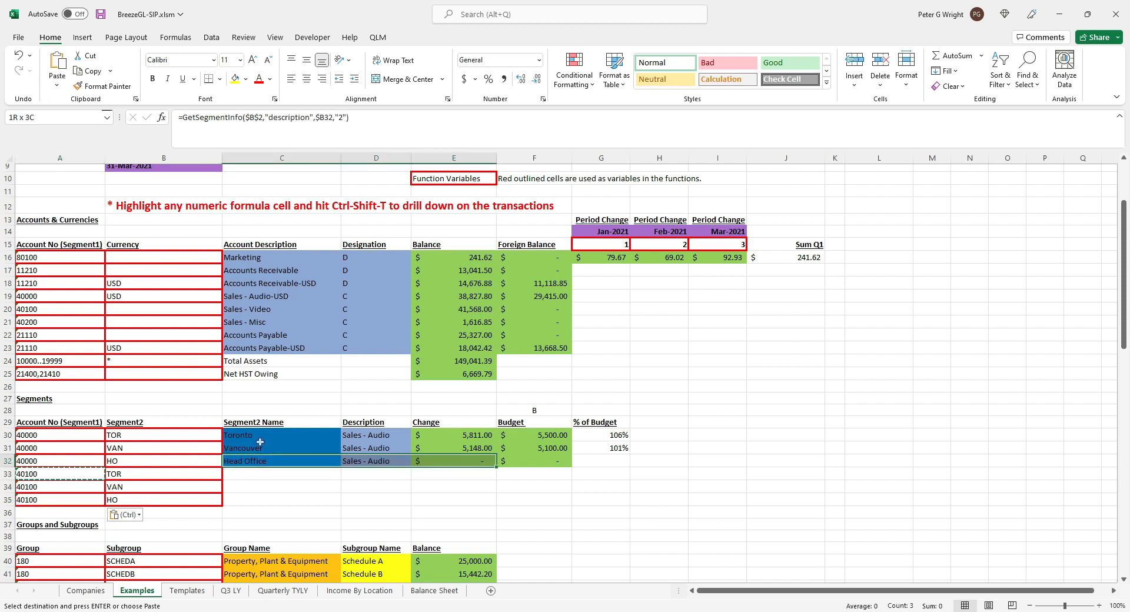
key(shift+Left)
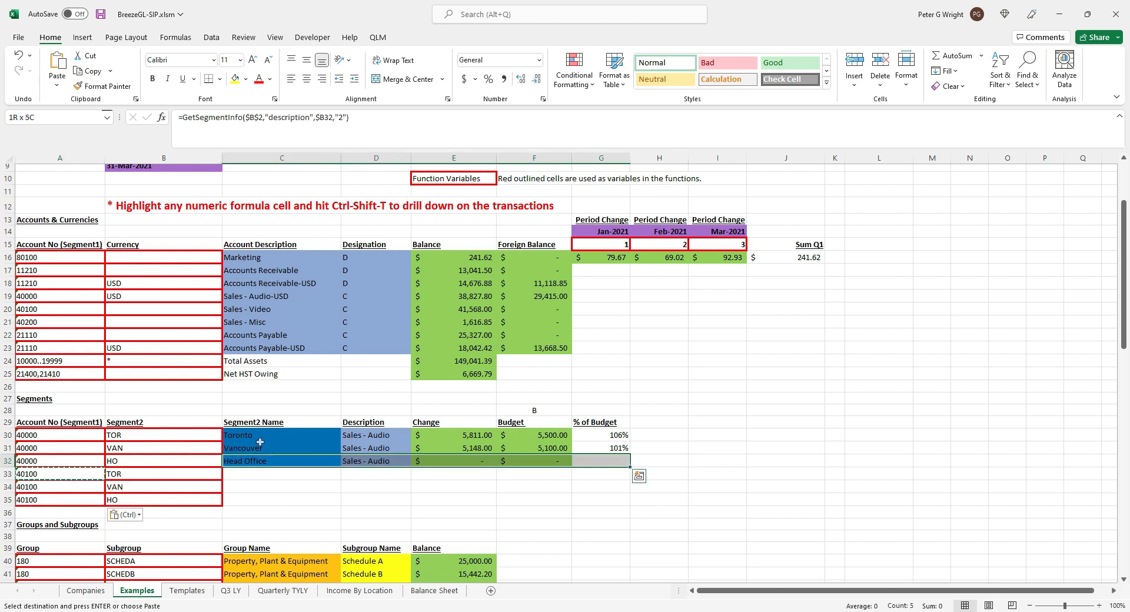
drag(630, 467, 632, 505)
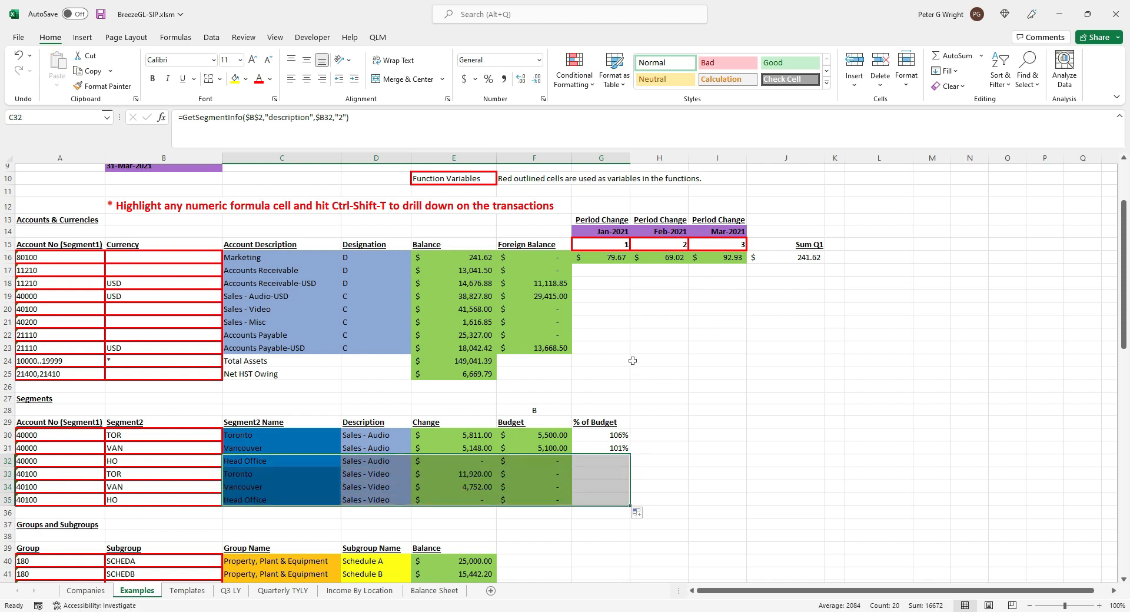
Review the Groups and Subgroups, Simple Balance Sheet and Simple Income Statement examples further down the sheet.
scroll(70, 434, down, 4)
scroll(70, 433, down, 6)
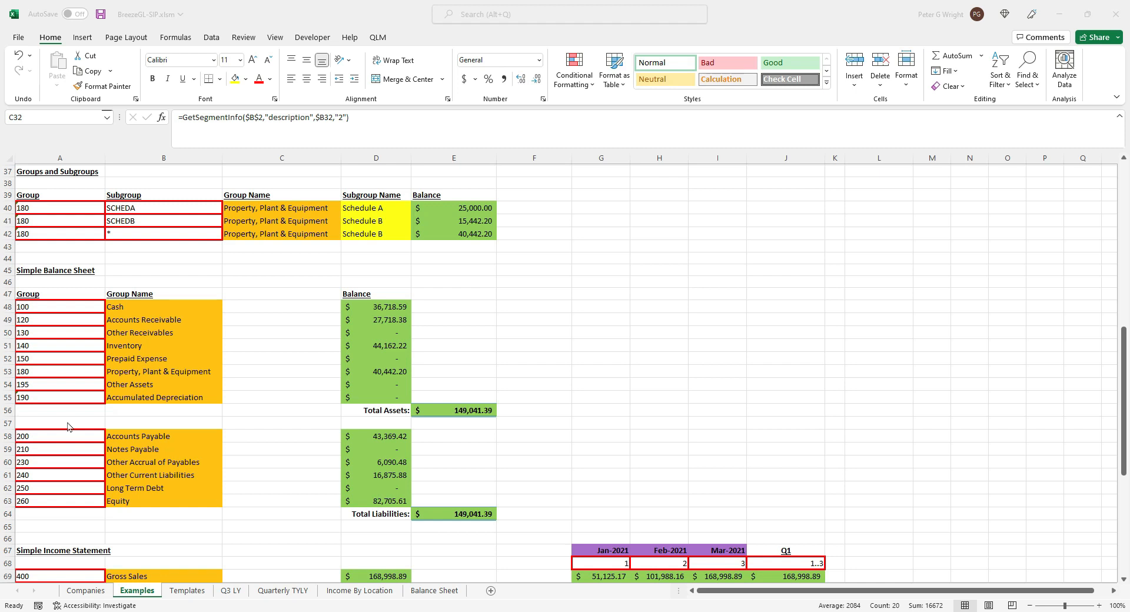
scroll(67, 427, down, 6)
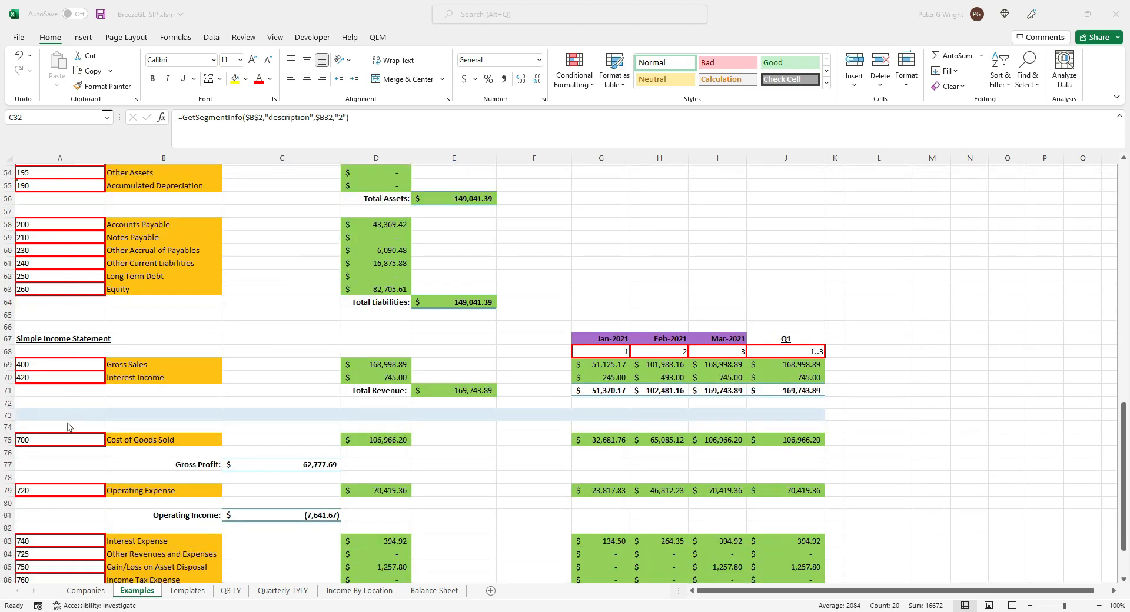
scroll(69, 427, down, 2)
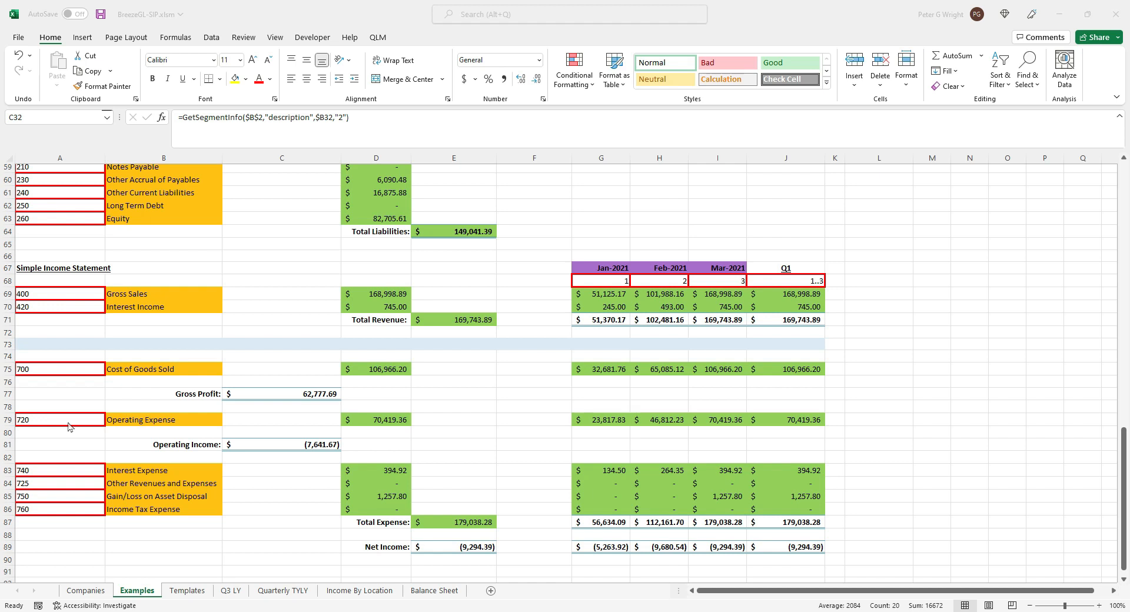
scroll(68, 428, up, 3)
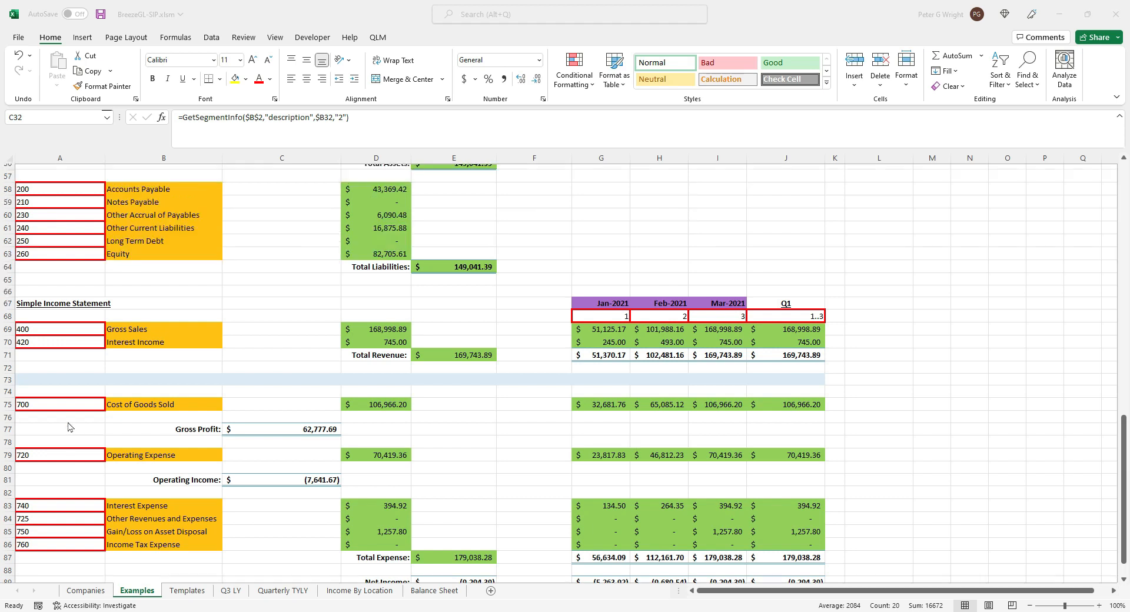